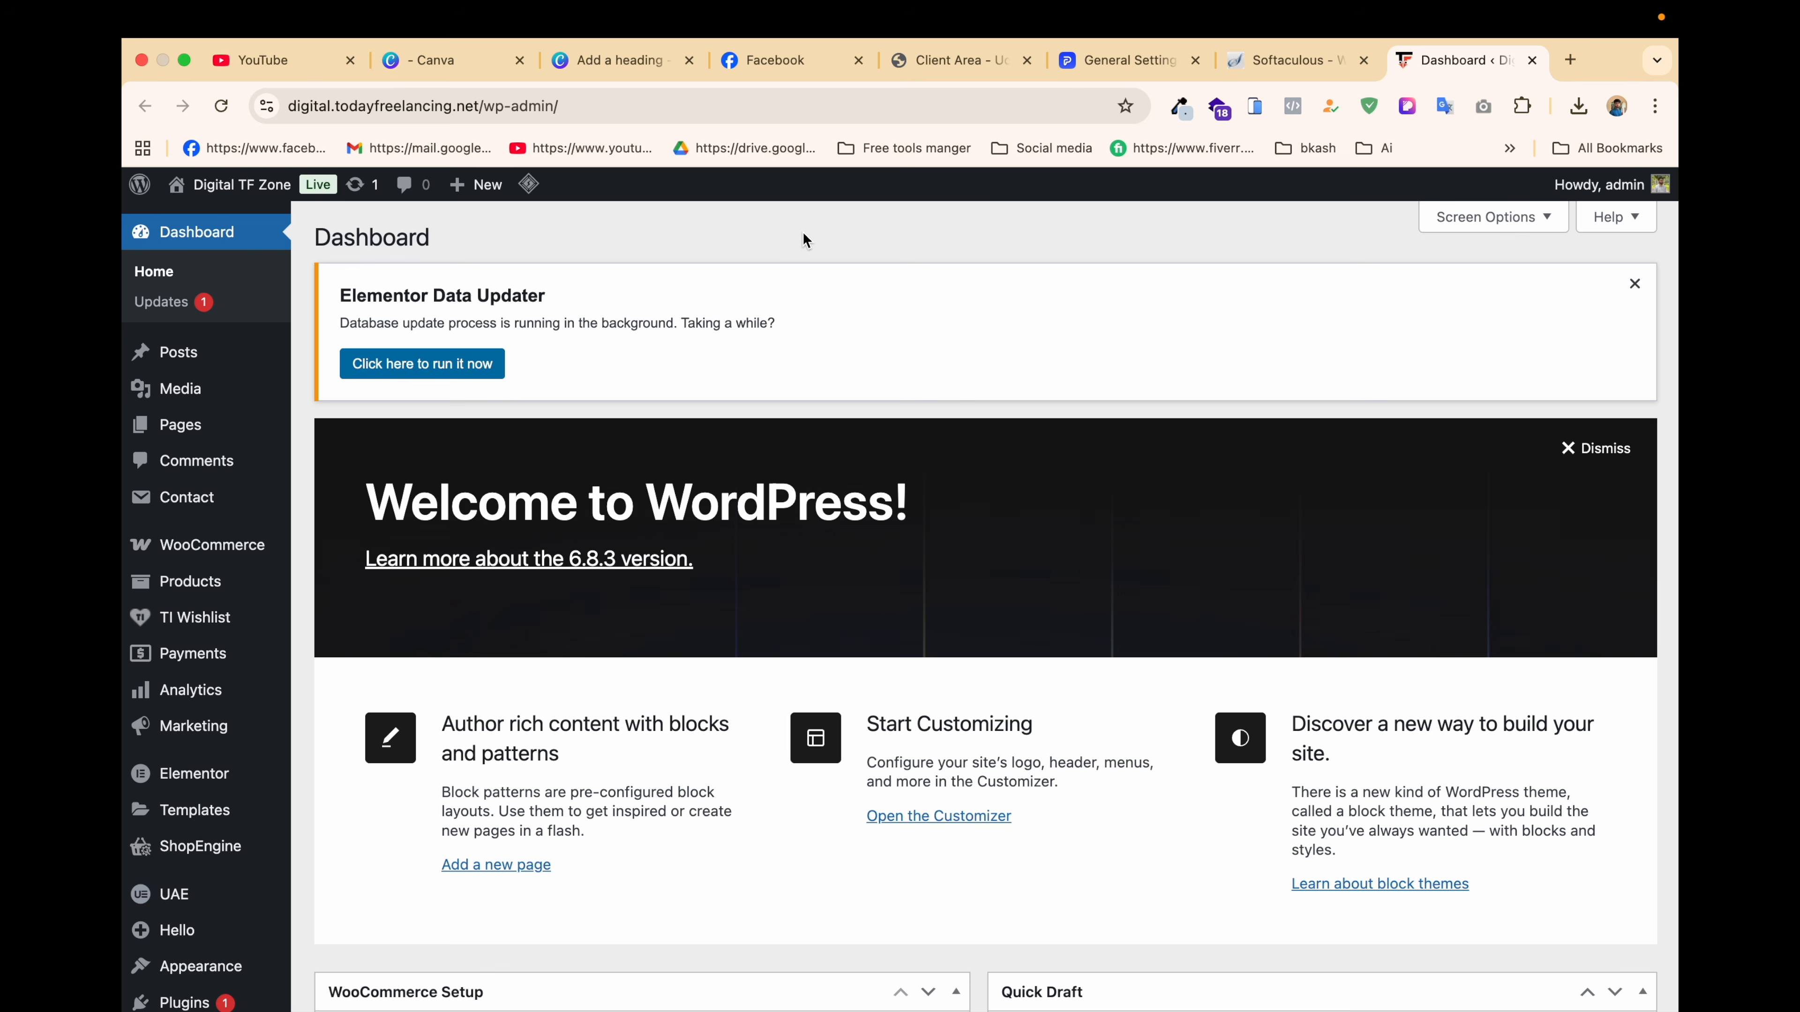
Step: Open the live Digital TF Zone site in a new browser tab from the admin bar's Visit Site link
mouse_move(255, 186)
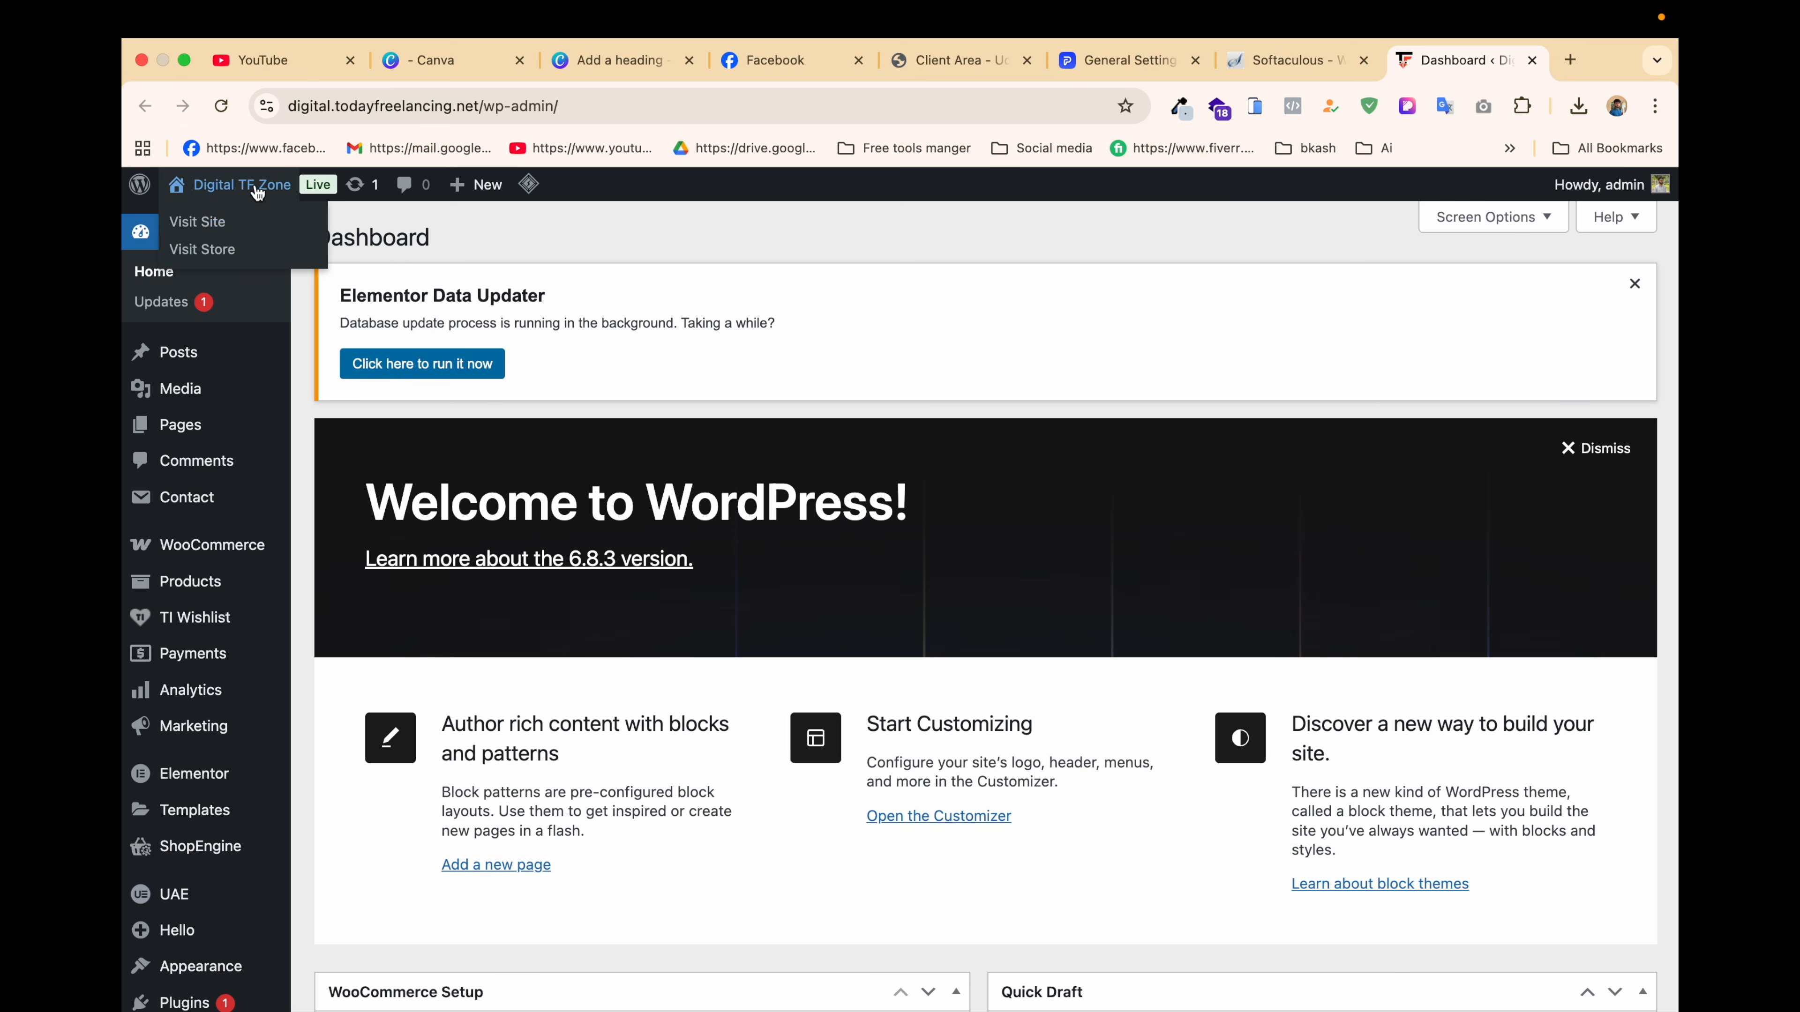
right_click(194, 220)
click(225, 233)
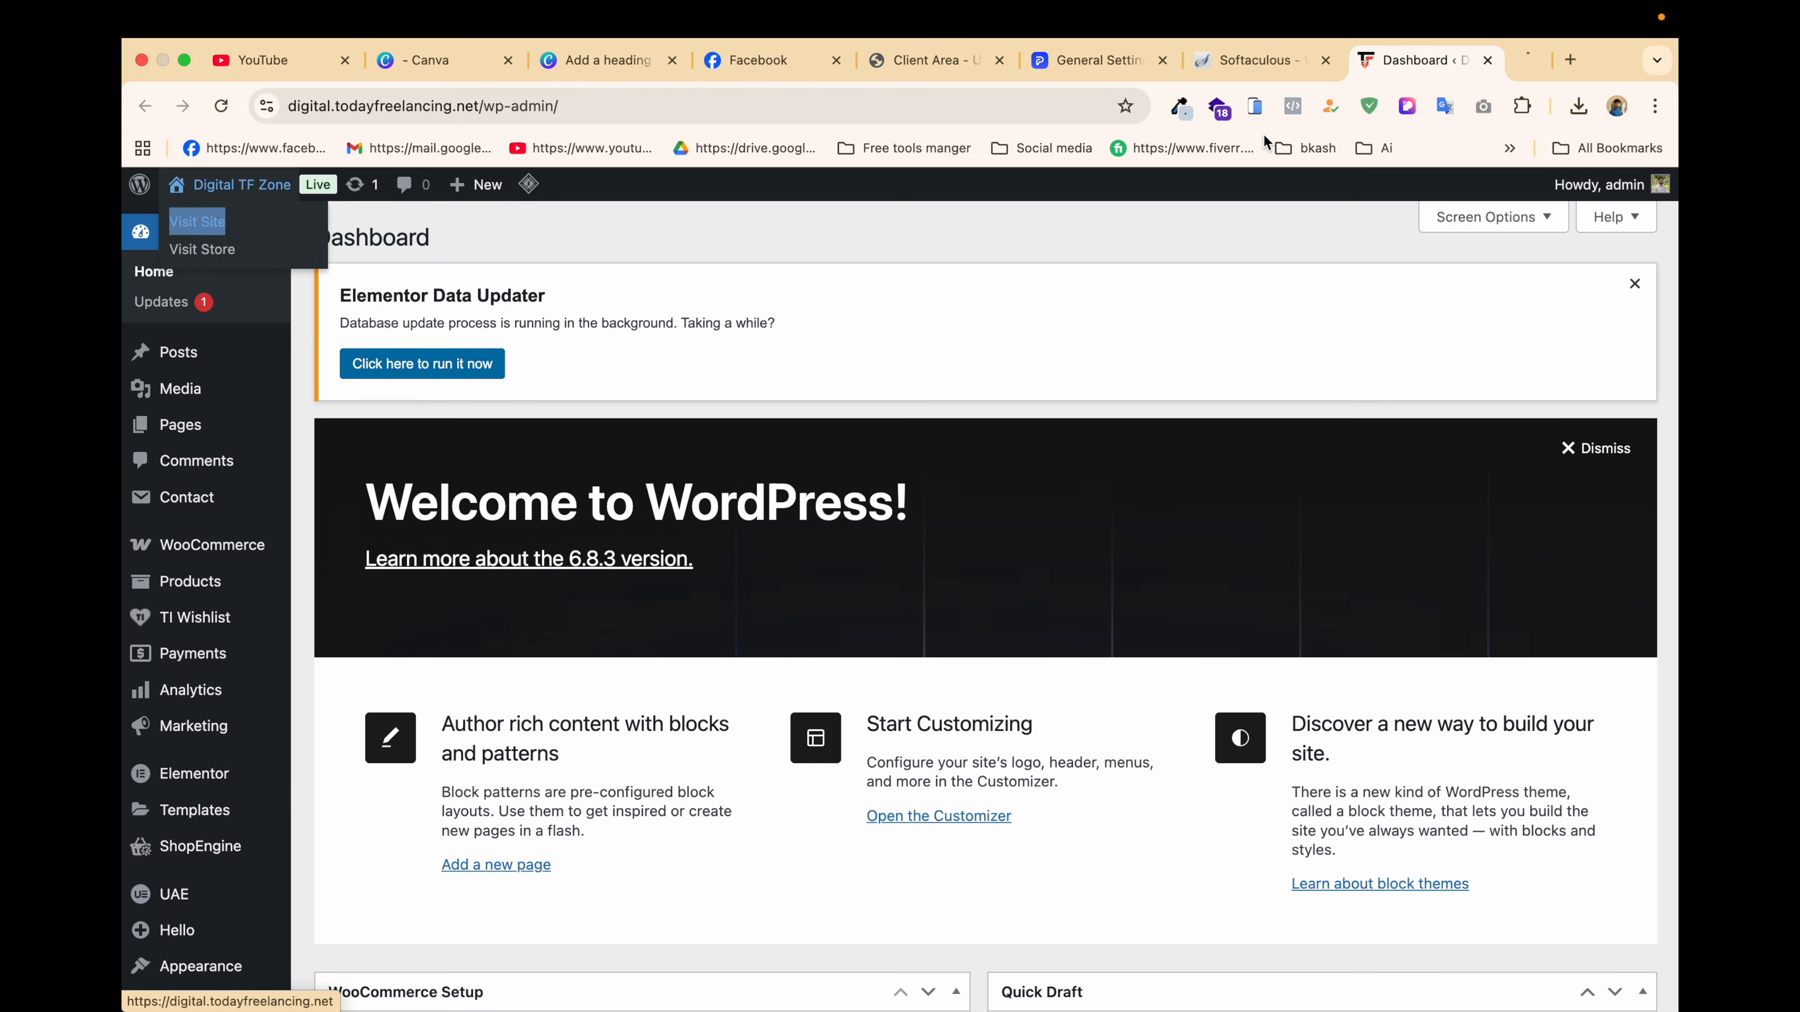
Step: Browse the storefront's discounted product grid in the new tab, then return to the Dashboard tab
click(1466, 60)
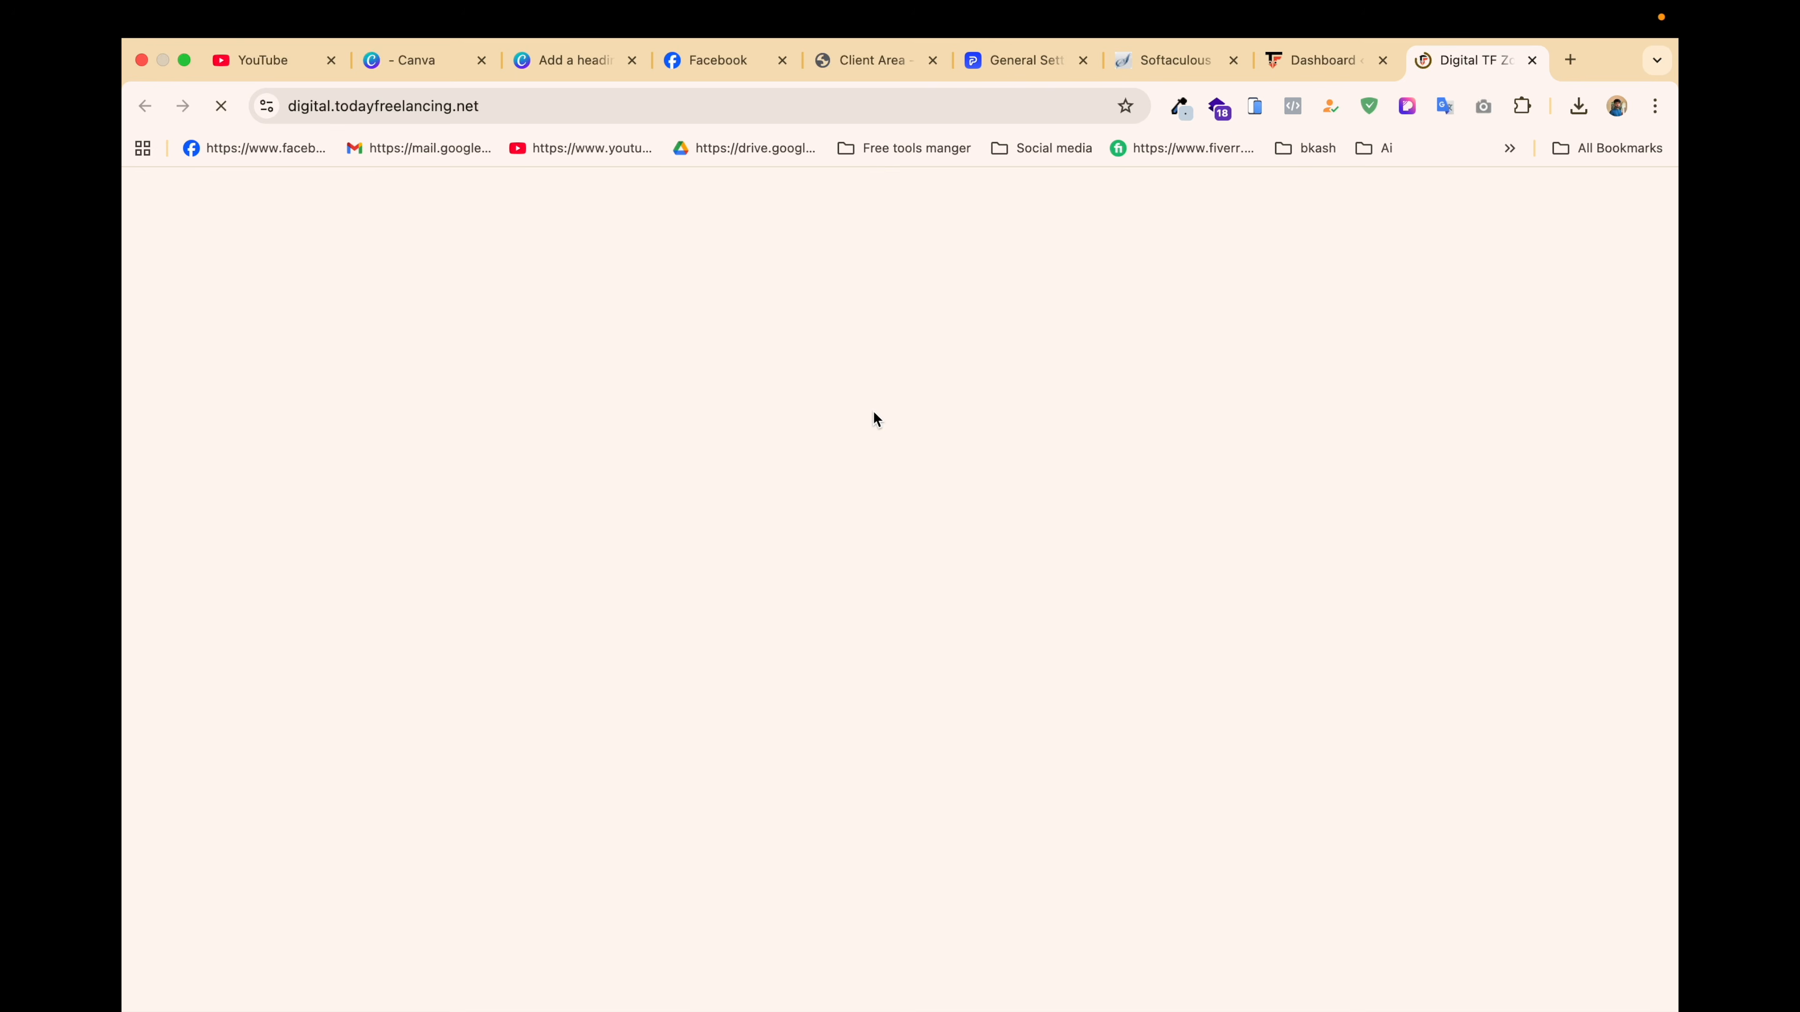
scroll(368, 628, down, 10)
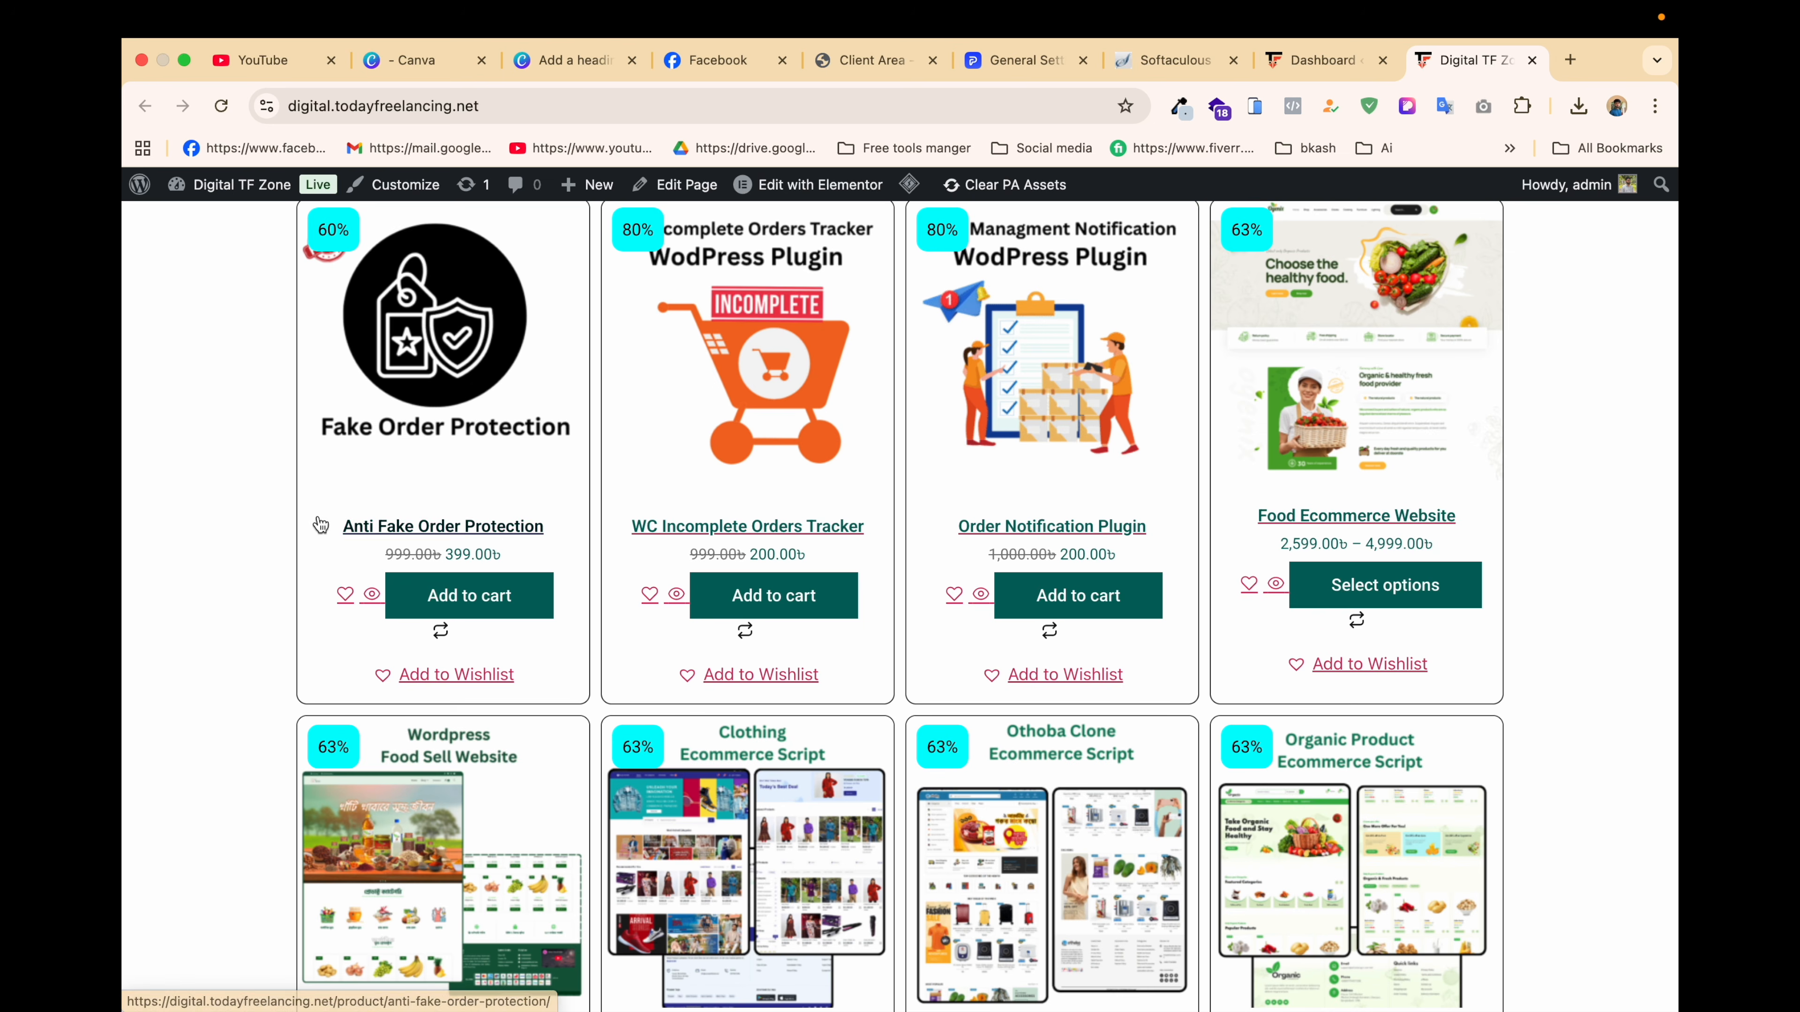
scroll(747, 490, down, 2)
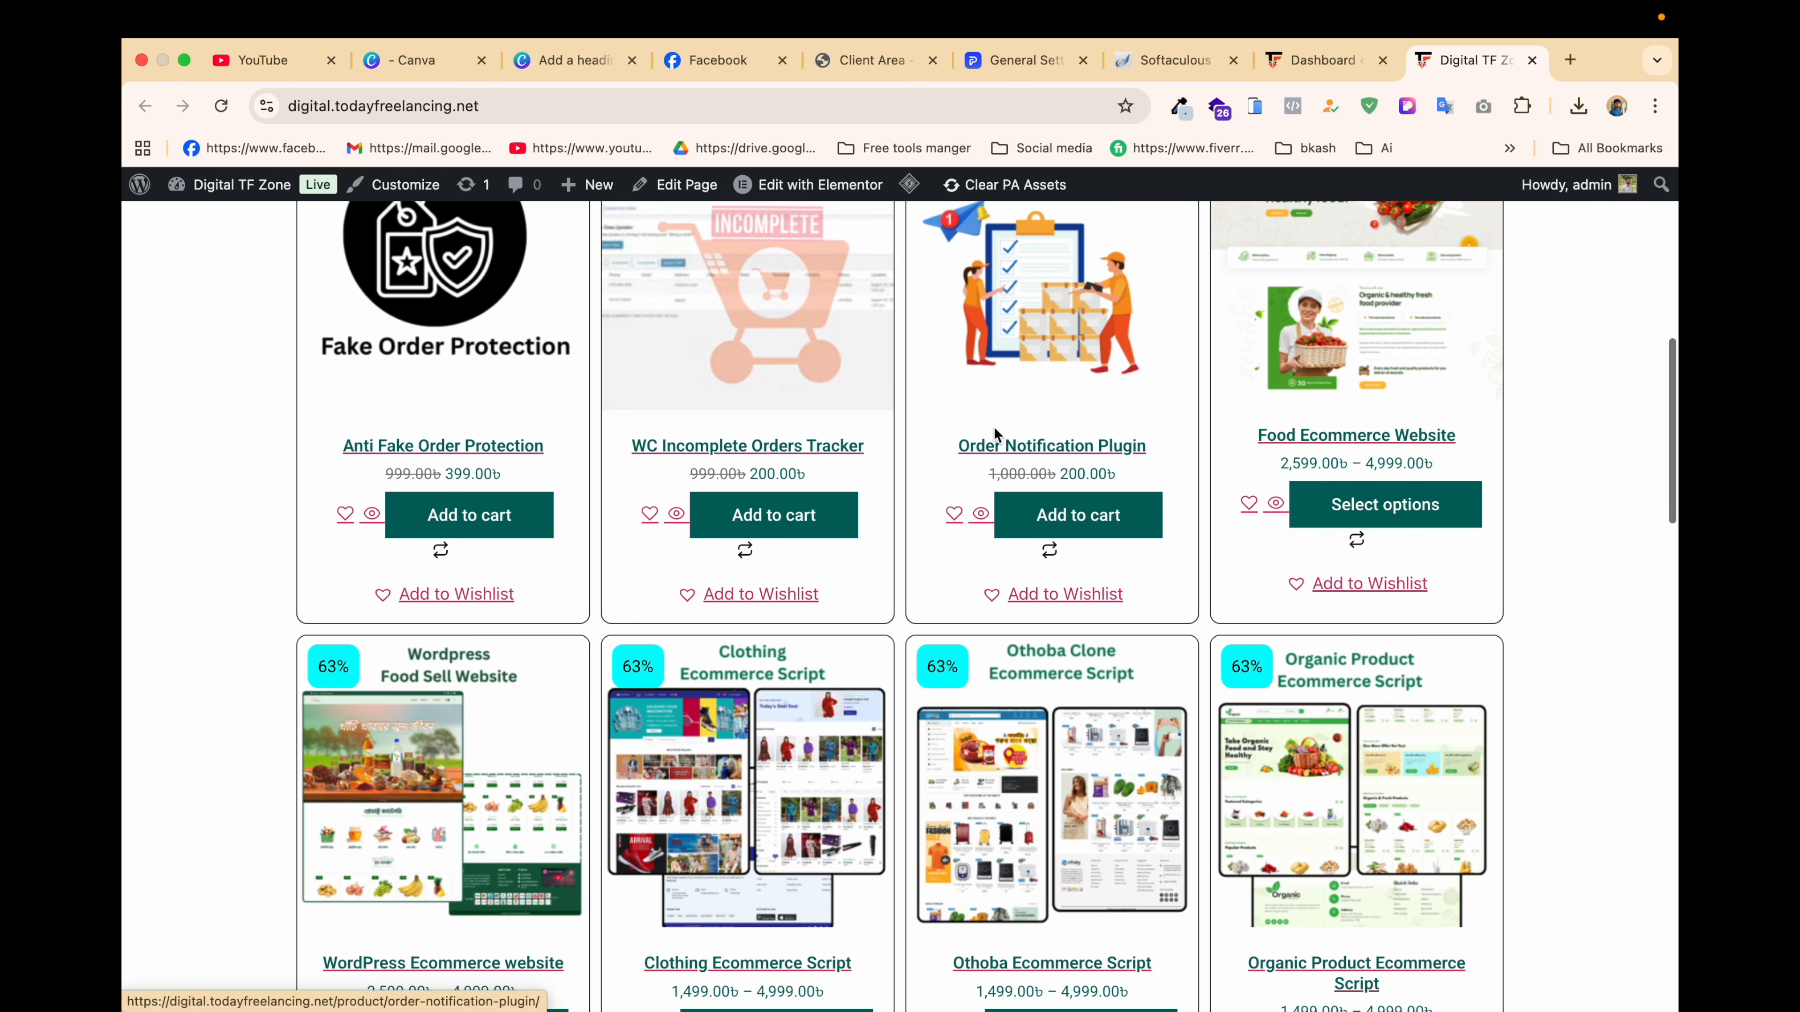
scroll(1176, 354, up, 3)
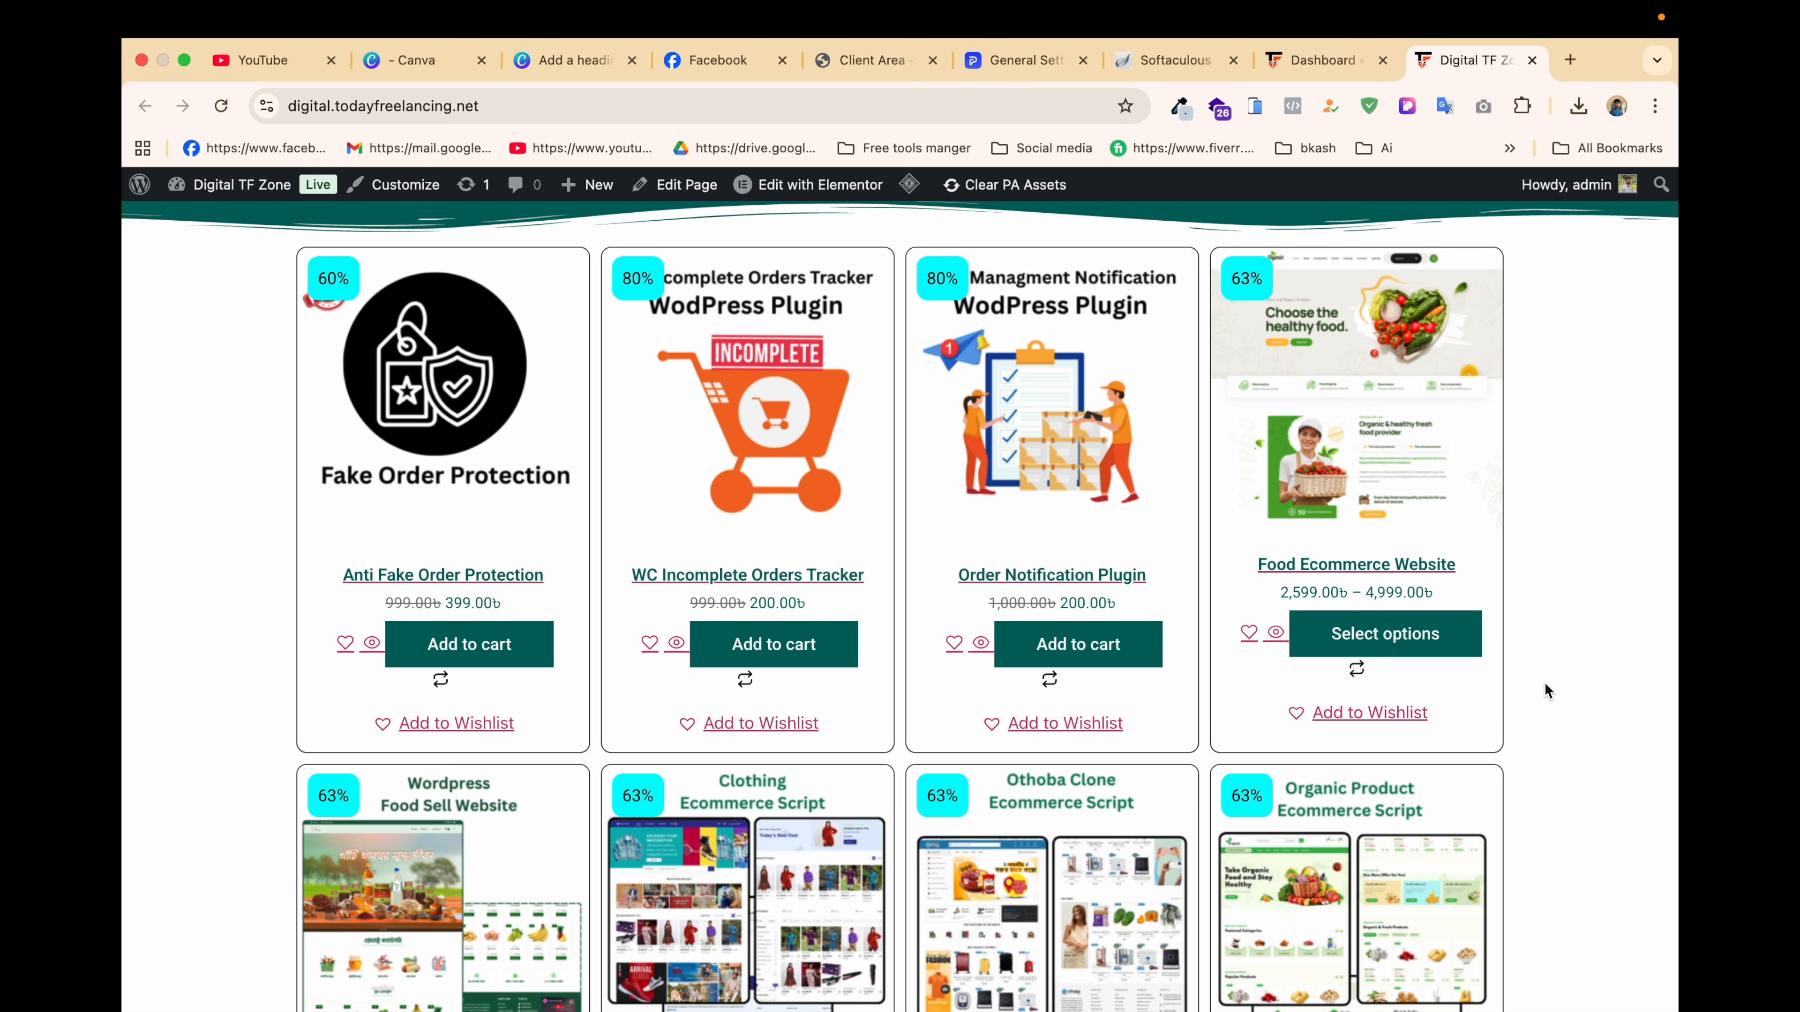
scroll(1544, 684, down, 2)
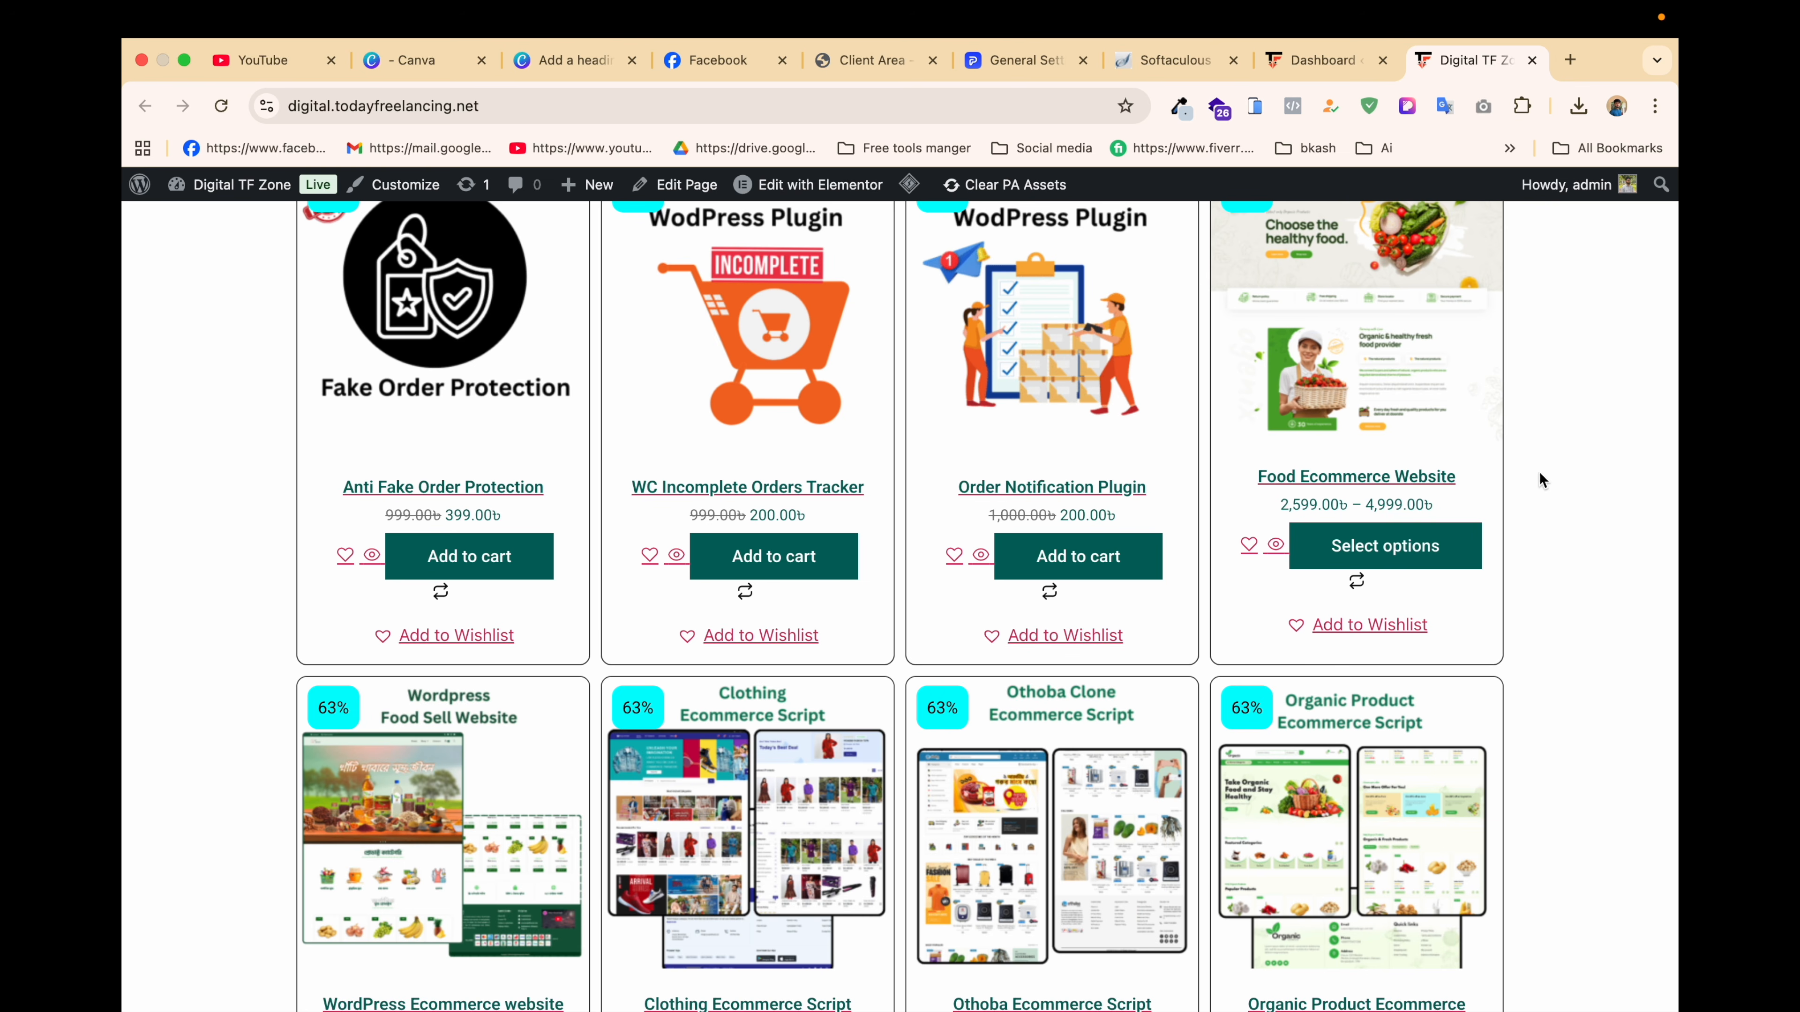
click(1338, 63)
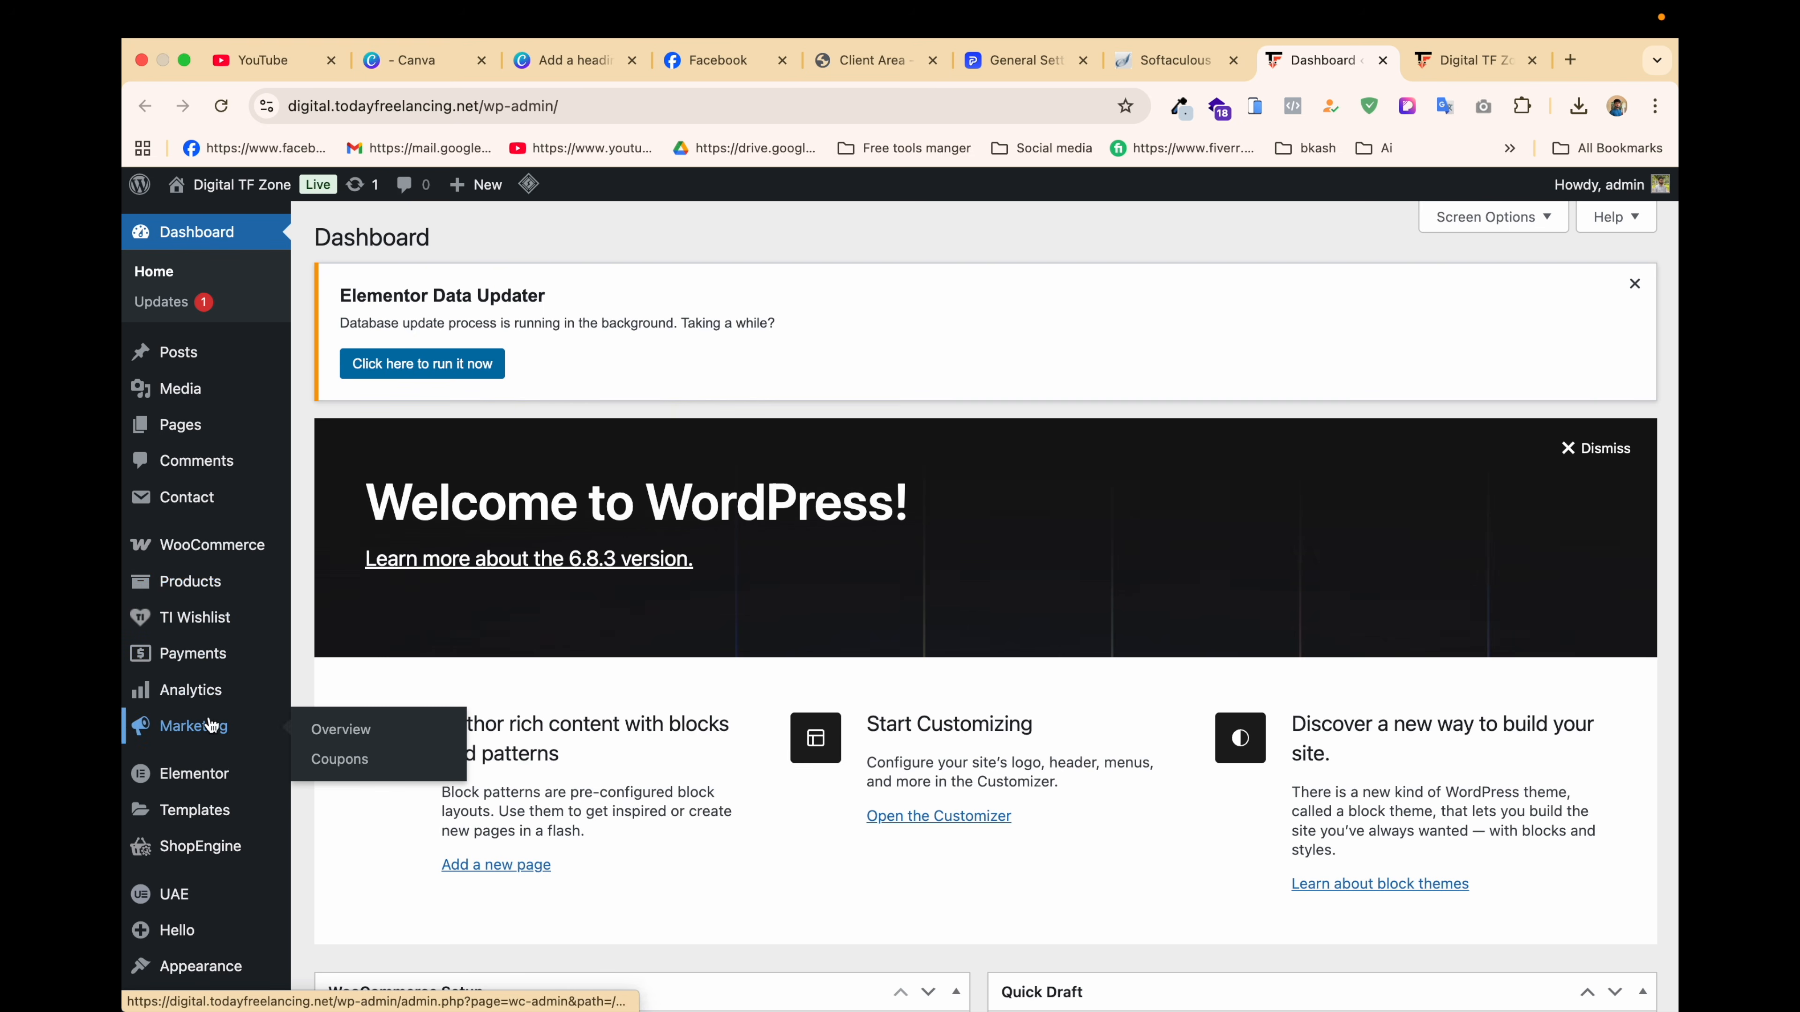
Step: Search for 'bkash' on the Add Plugins page
mouse_move(189, 803)
scroll(189, 803, down, 5)
mouse_move(191, 717)
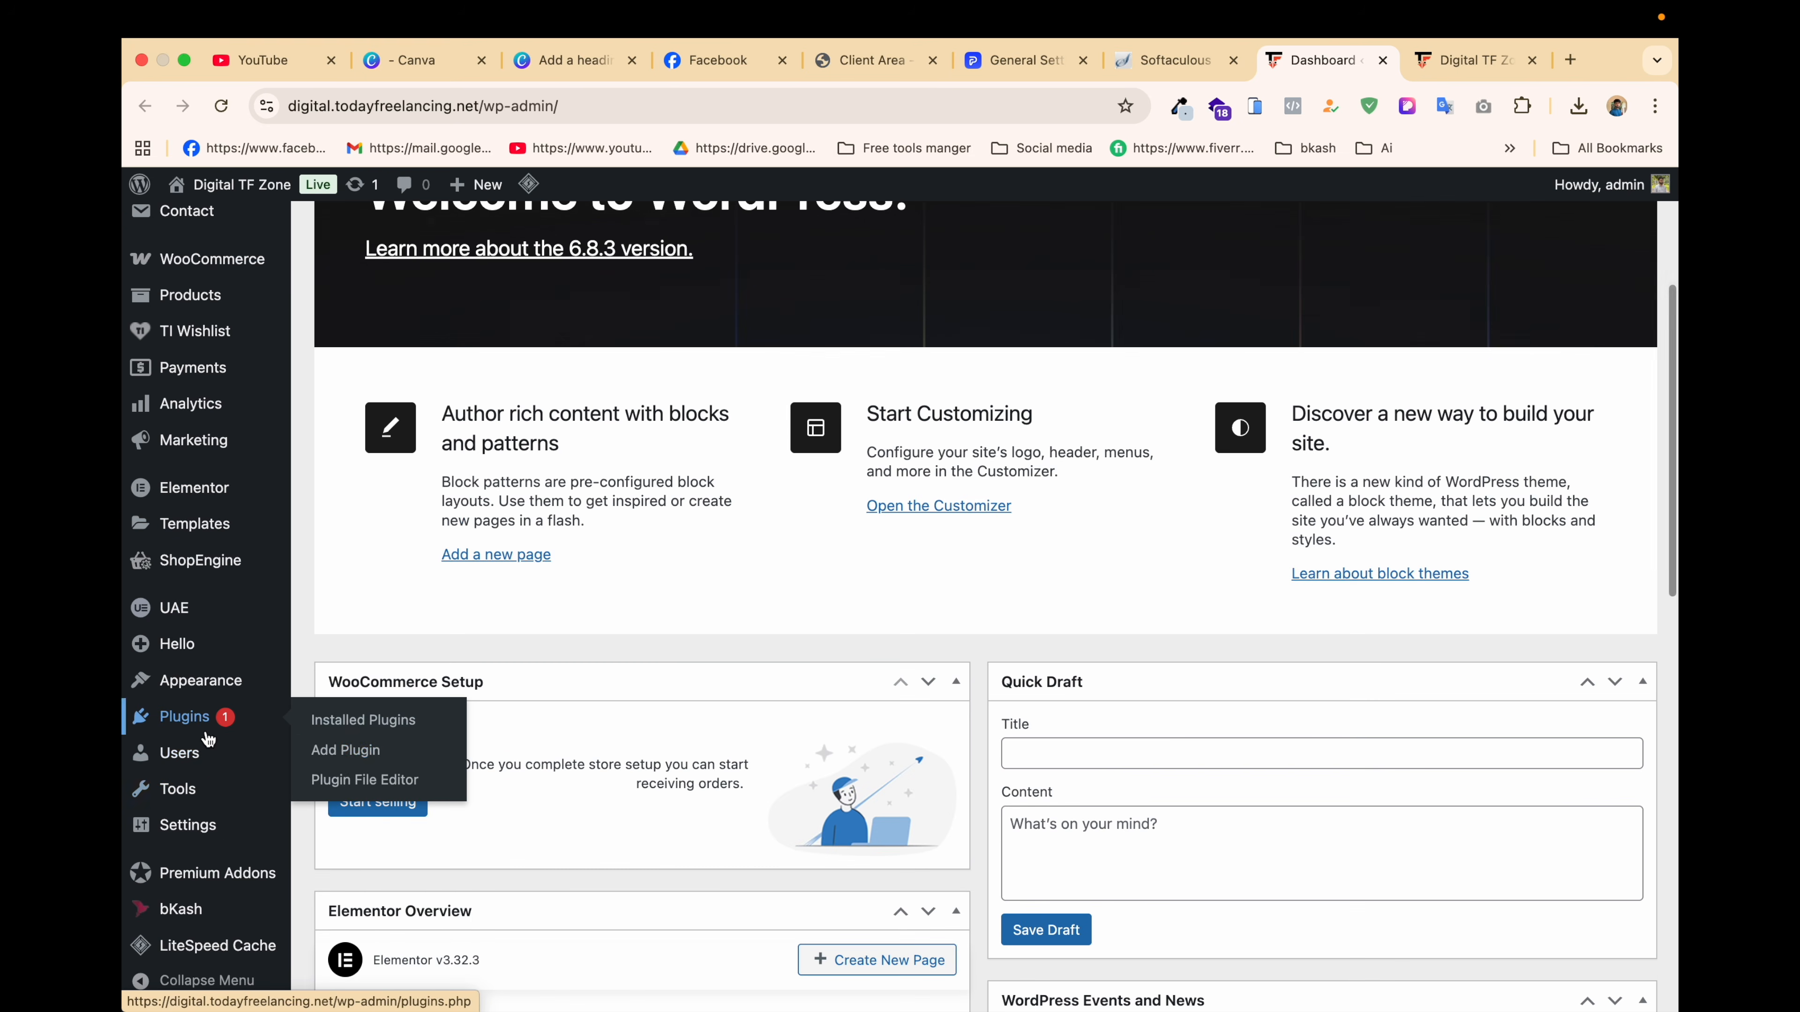
click(341, 762)
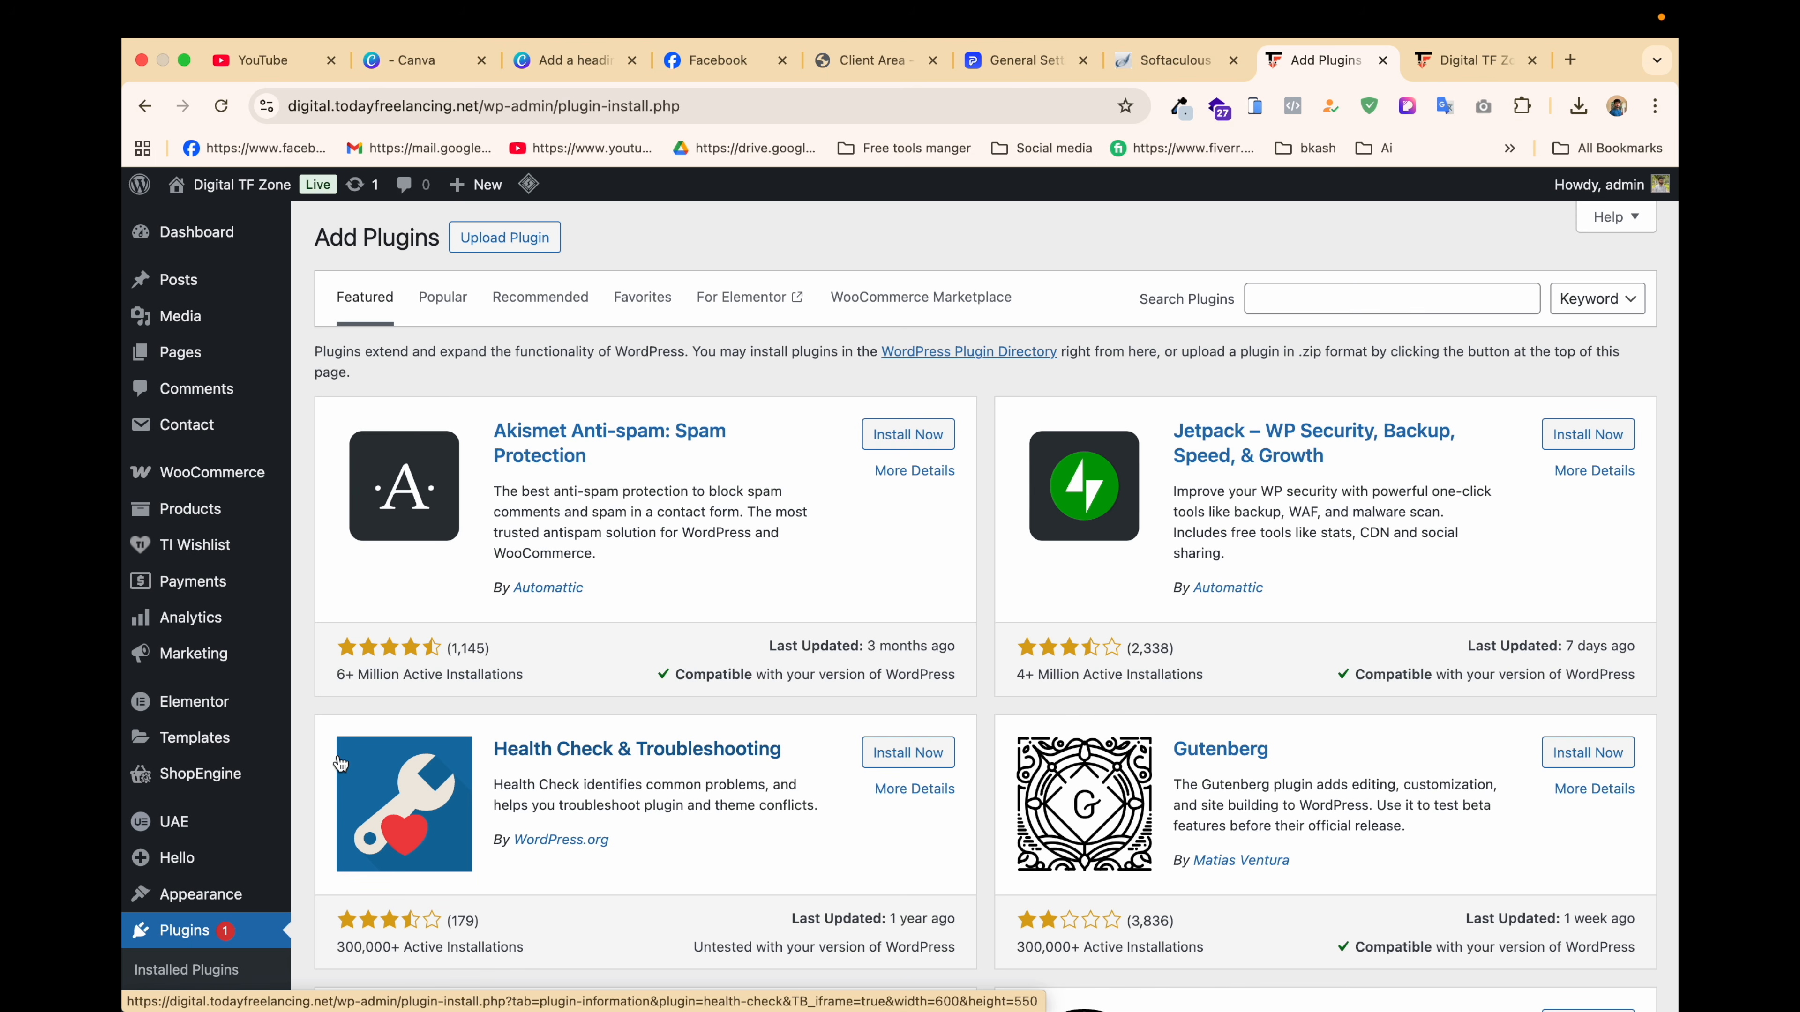
click(1338, 295)
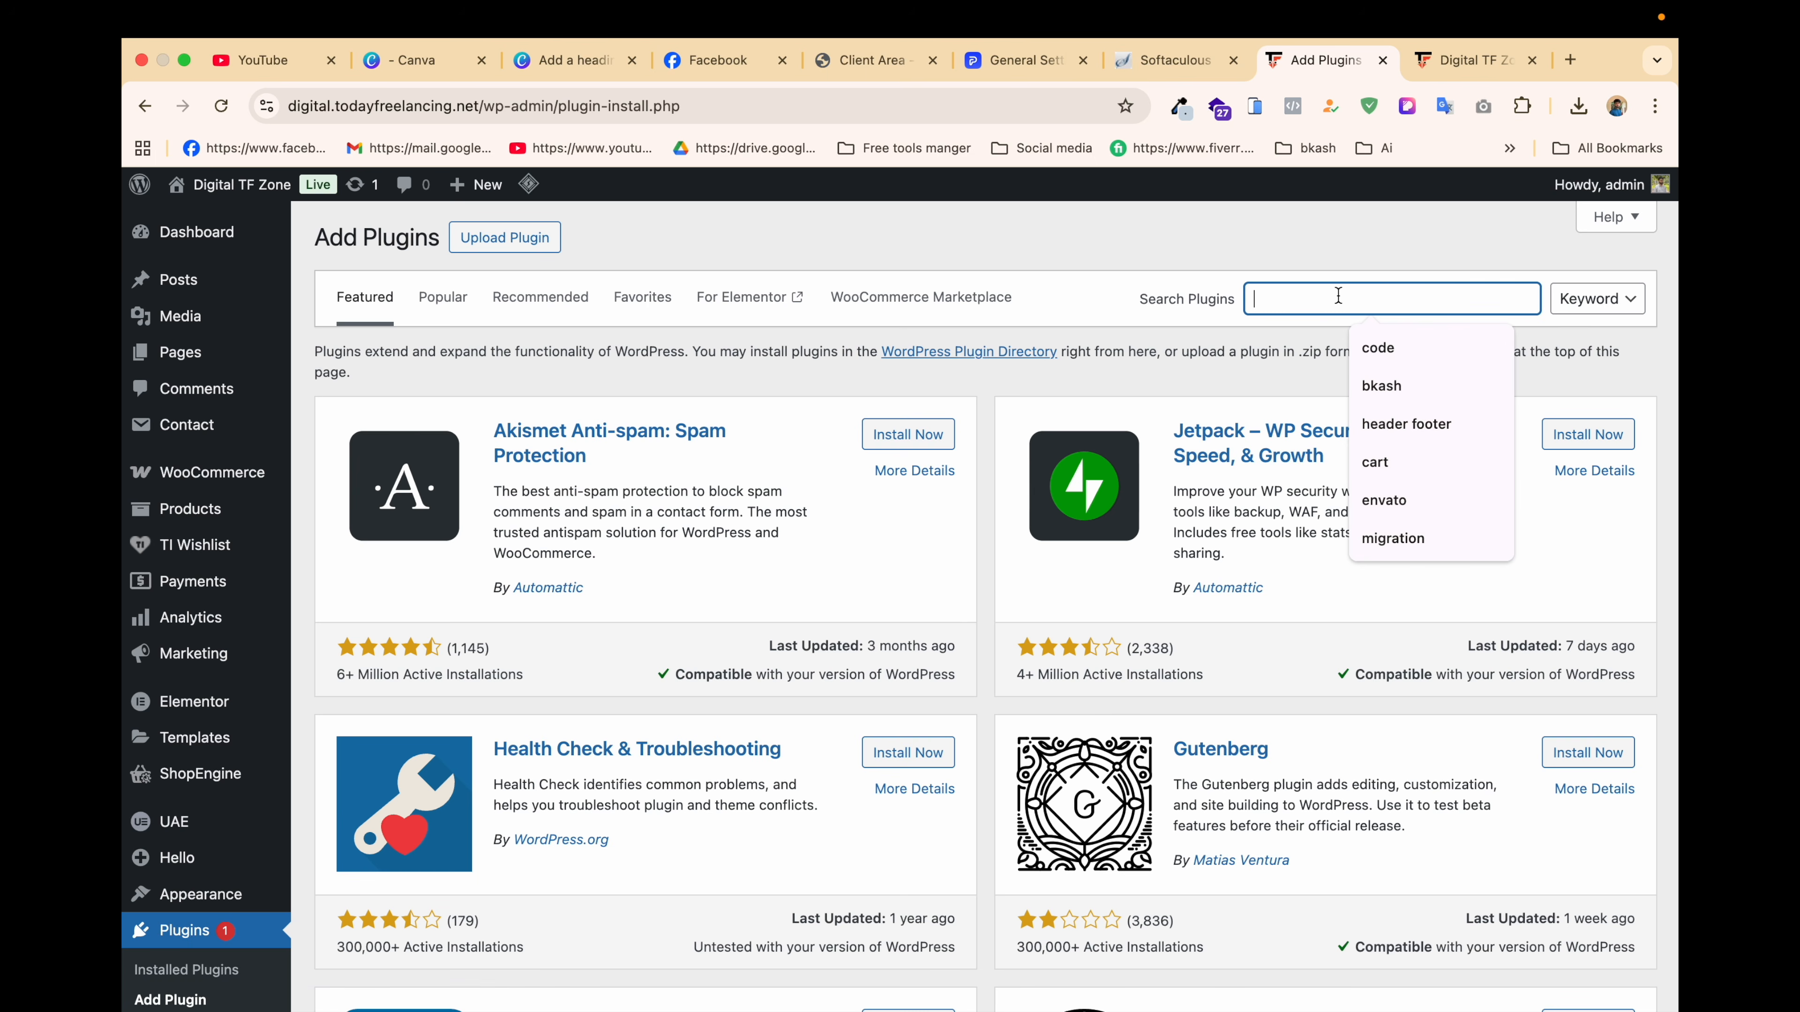
text(u)
key(BackSpace)
text(d)
key(BackSpace)
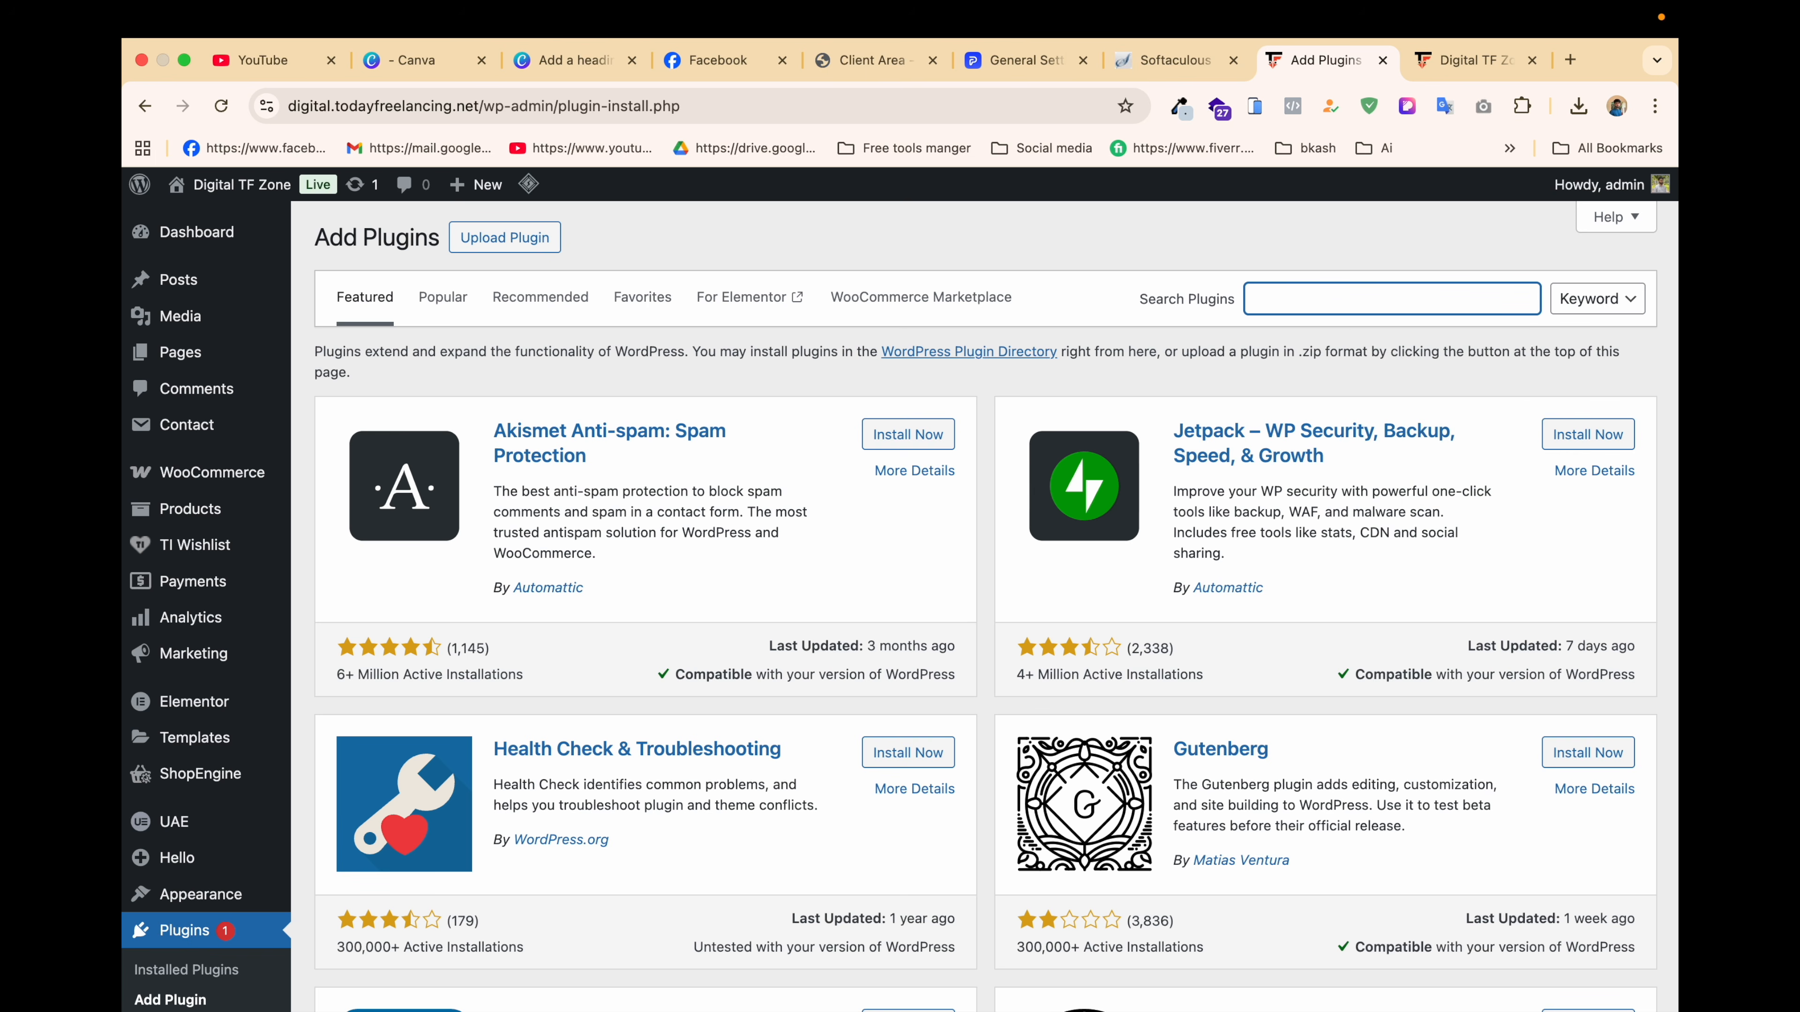
text(bkash)
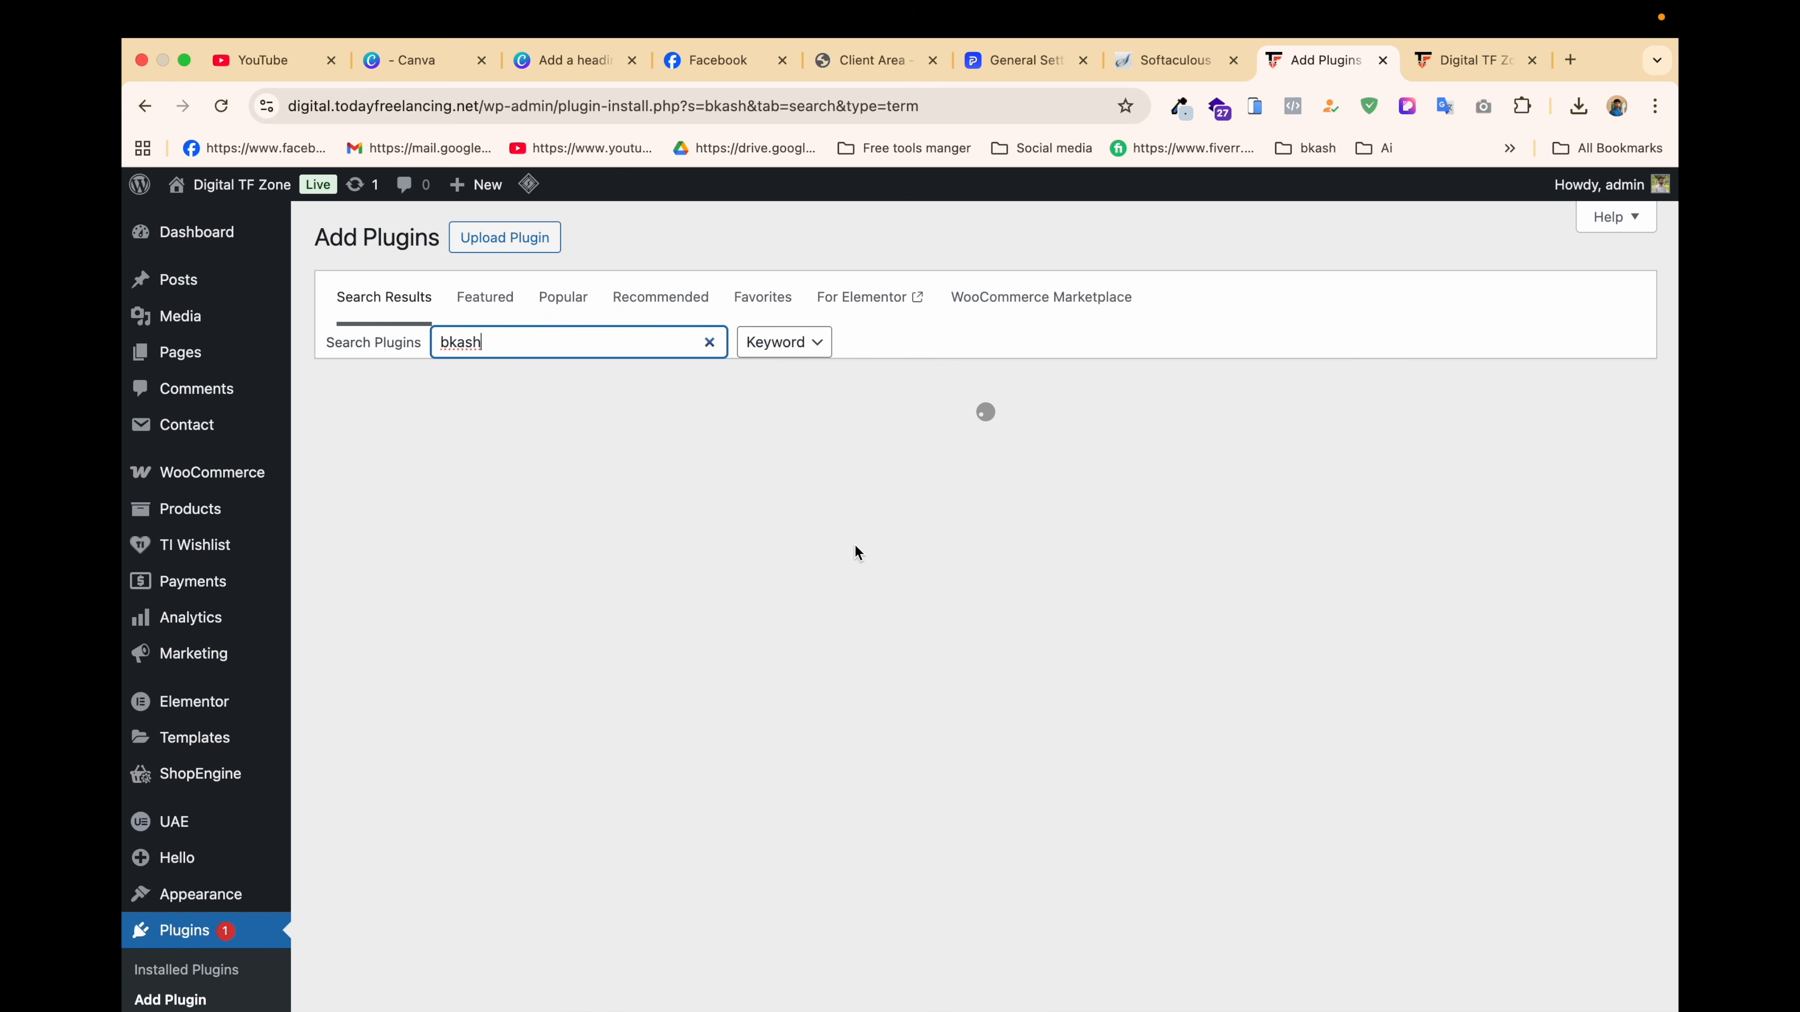
Step: Install and activate the UddoktaPay plugin from the results
scroll(855, 545, down, 5)
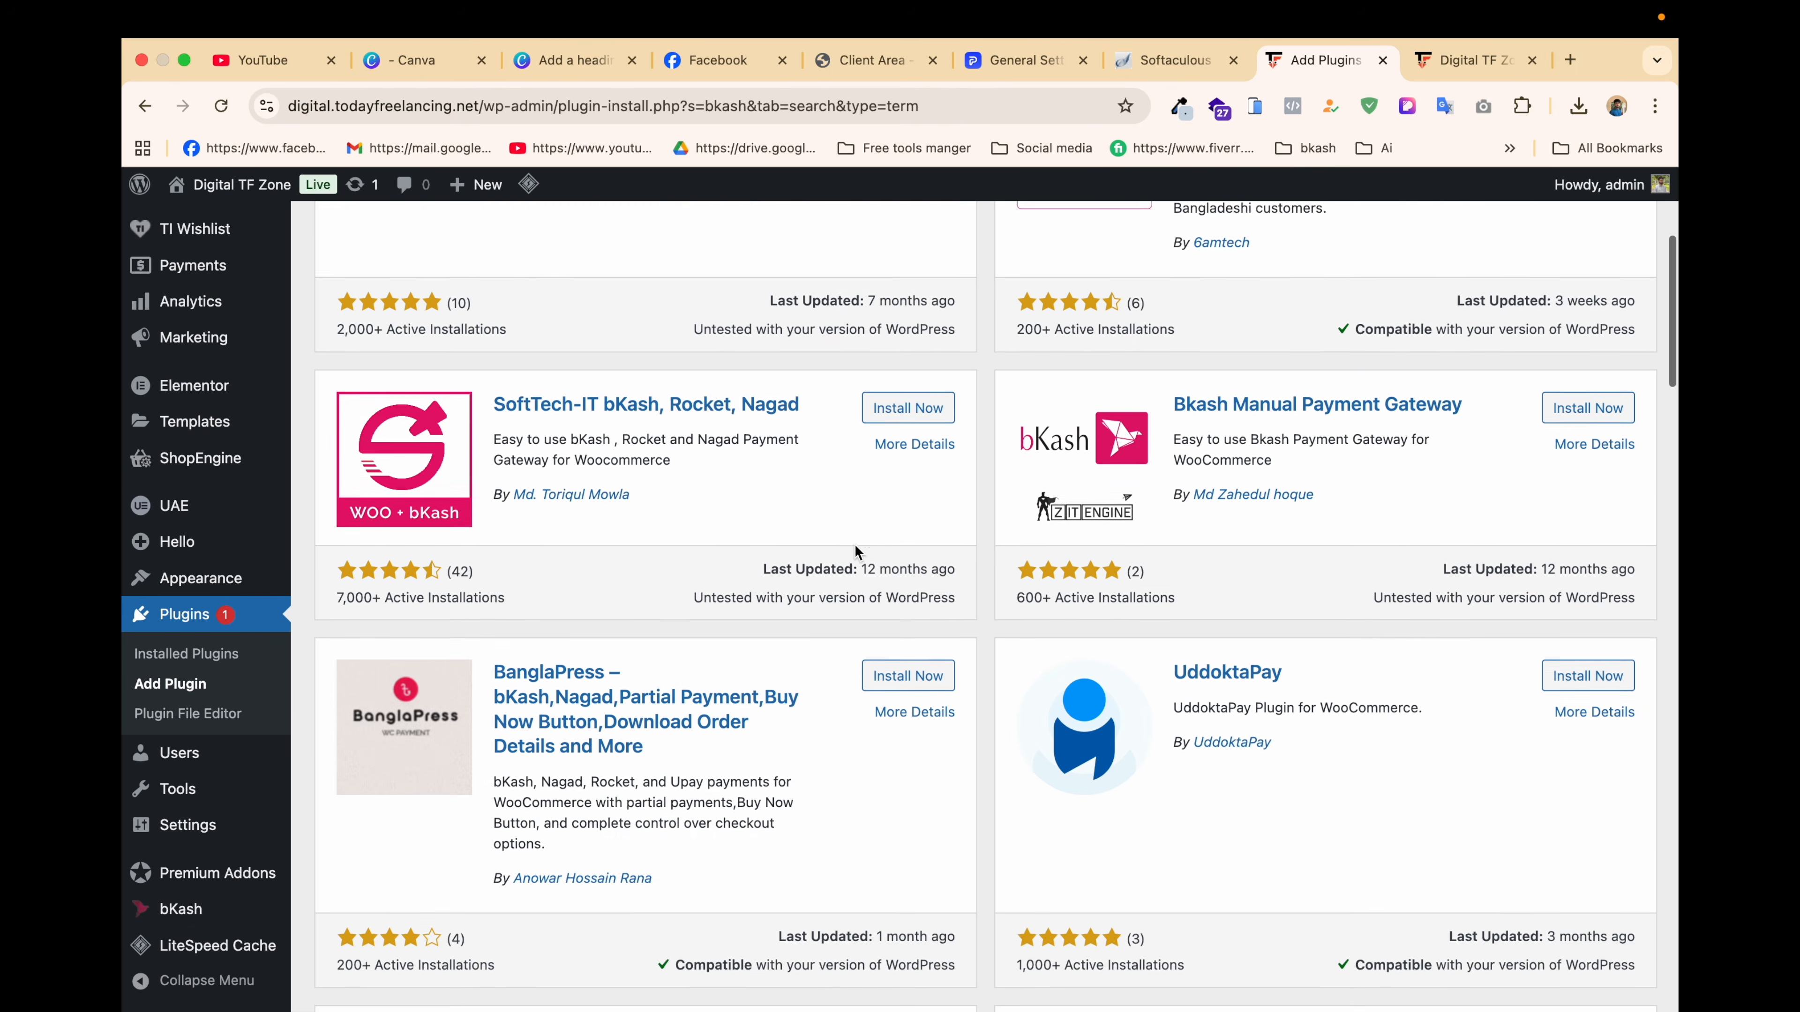
click(1587, 476)
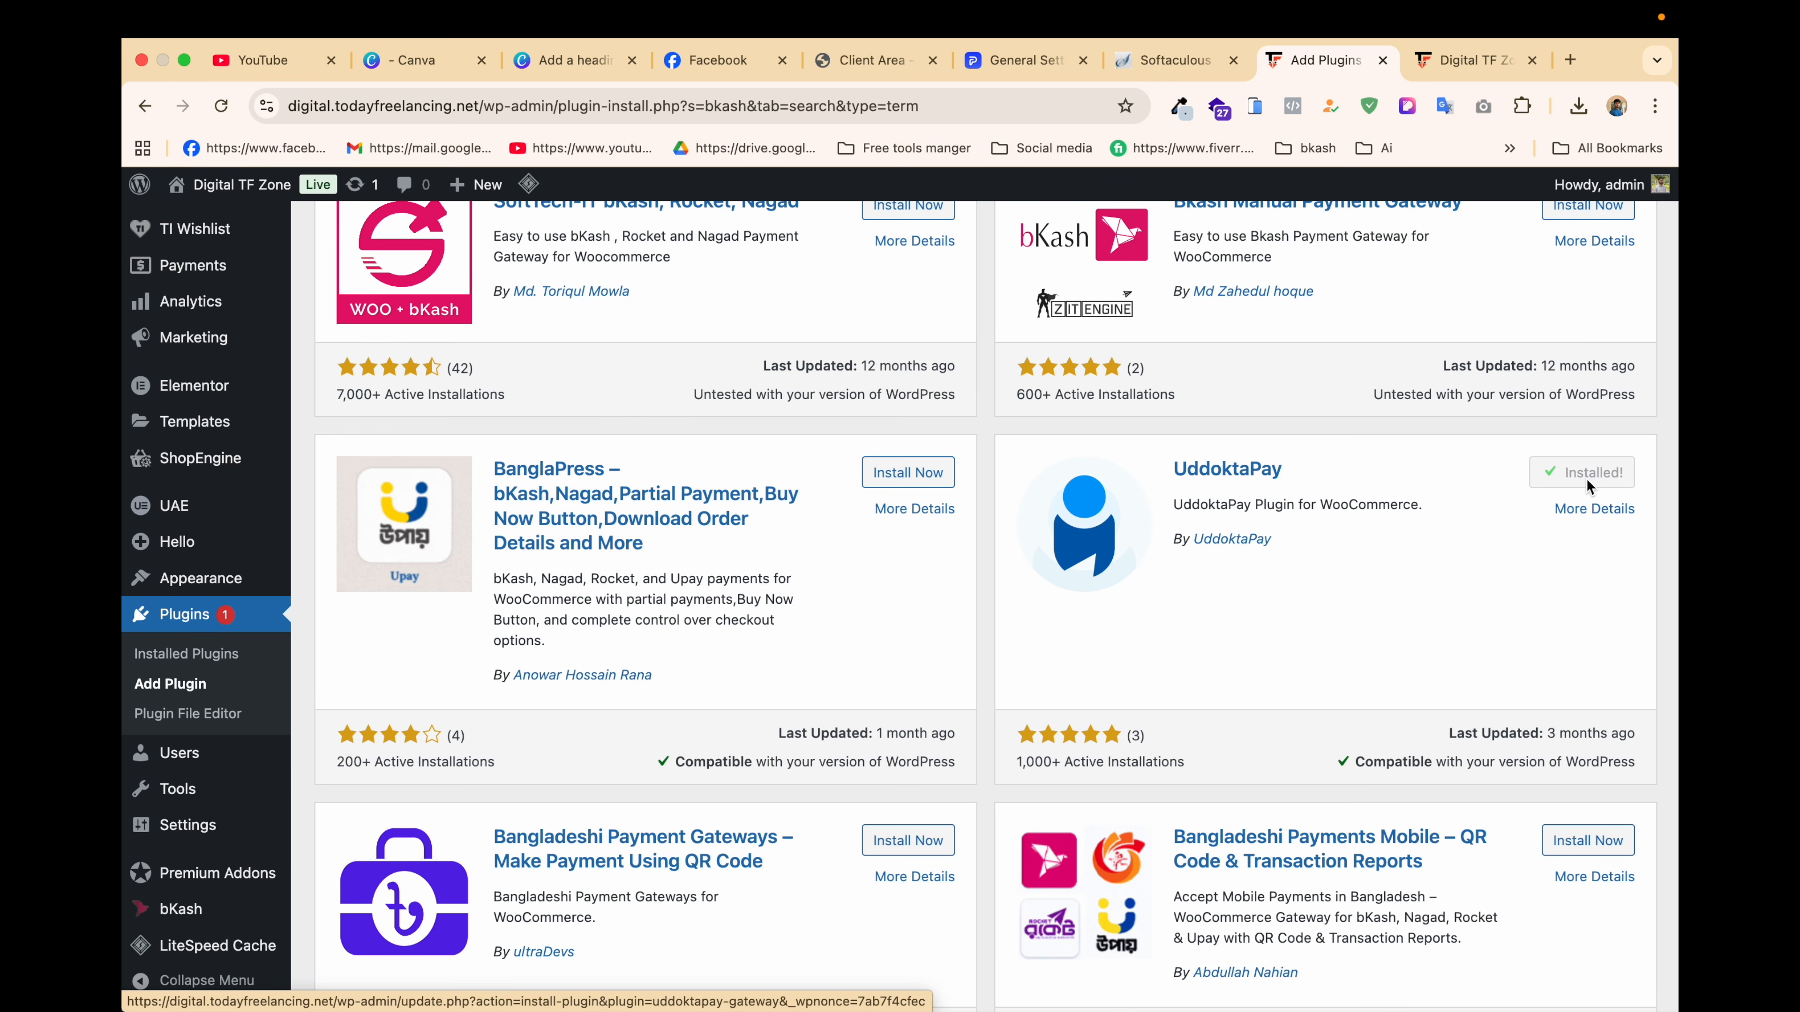
click(1596, 473)
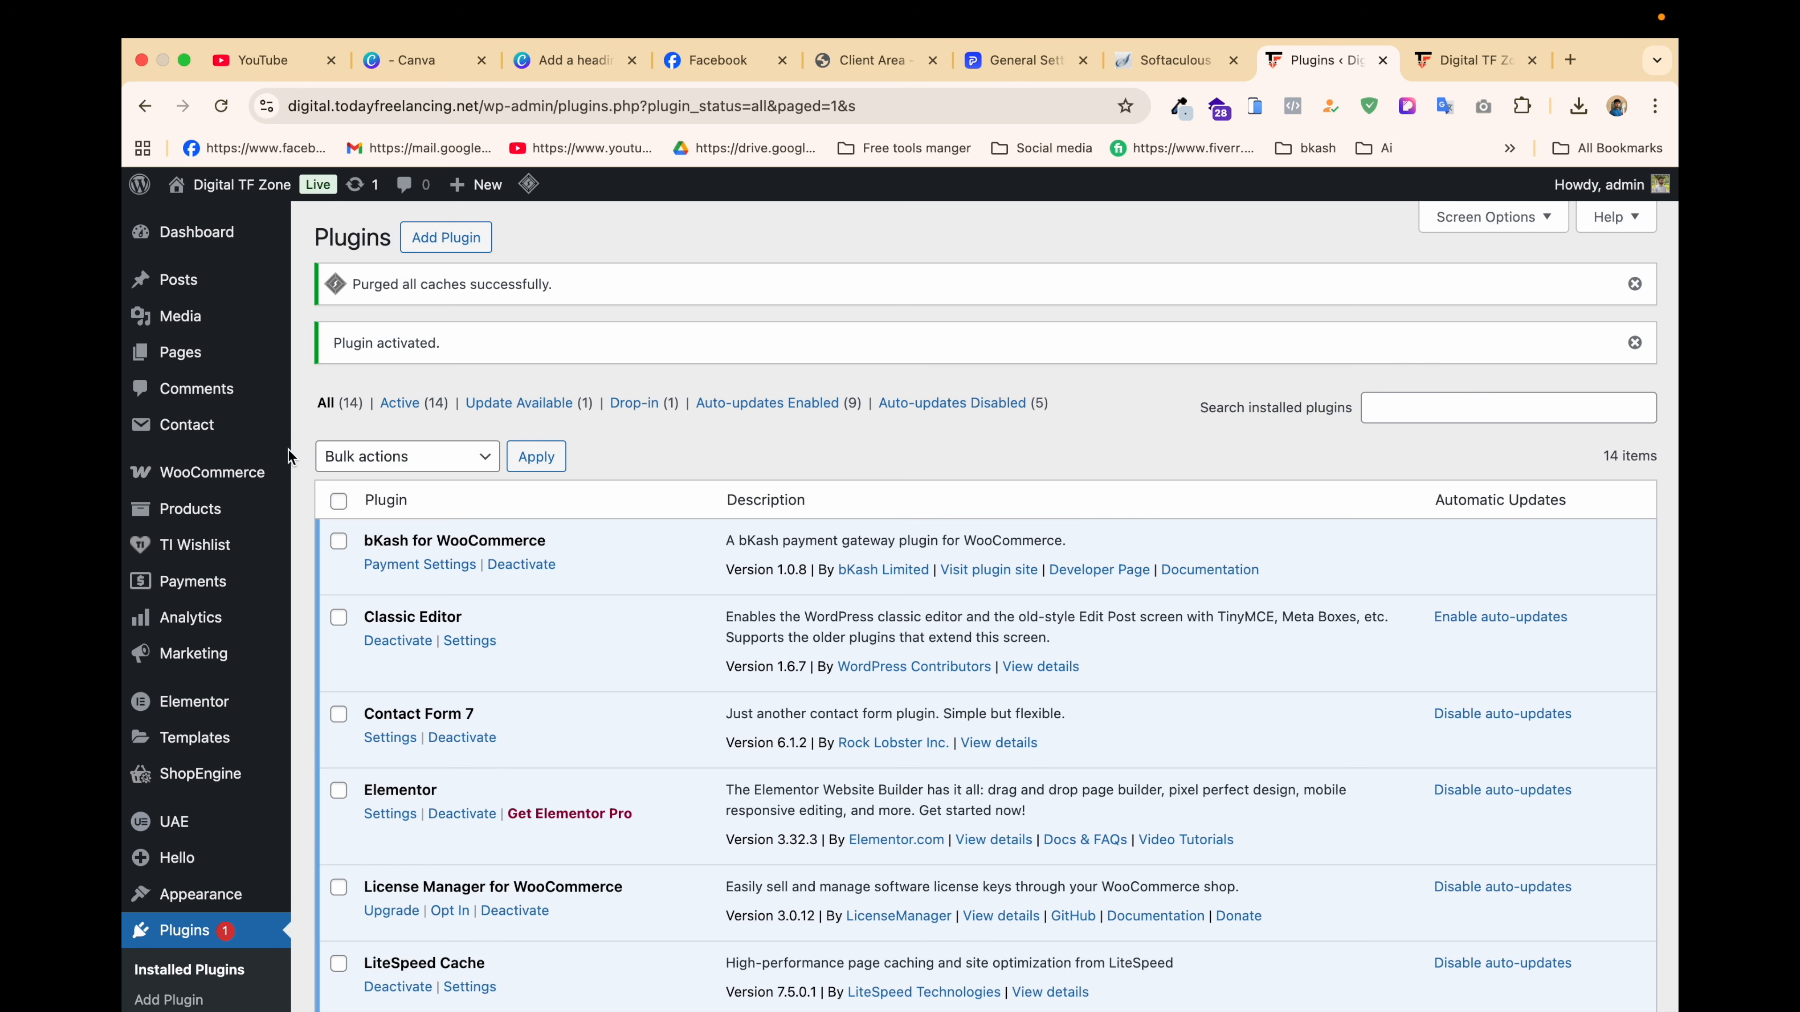
Step: Open the Payments section of WooCommerce settings
mouse_move(205, 482)
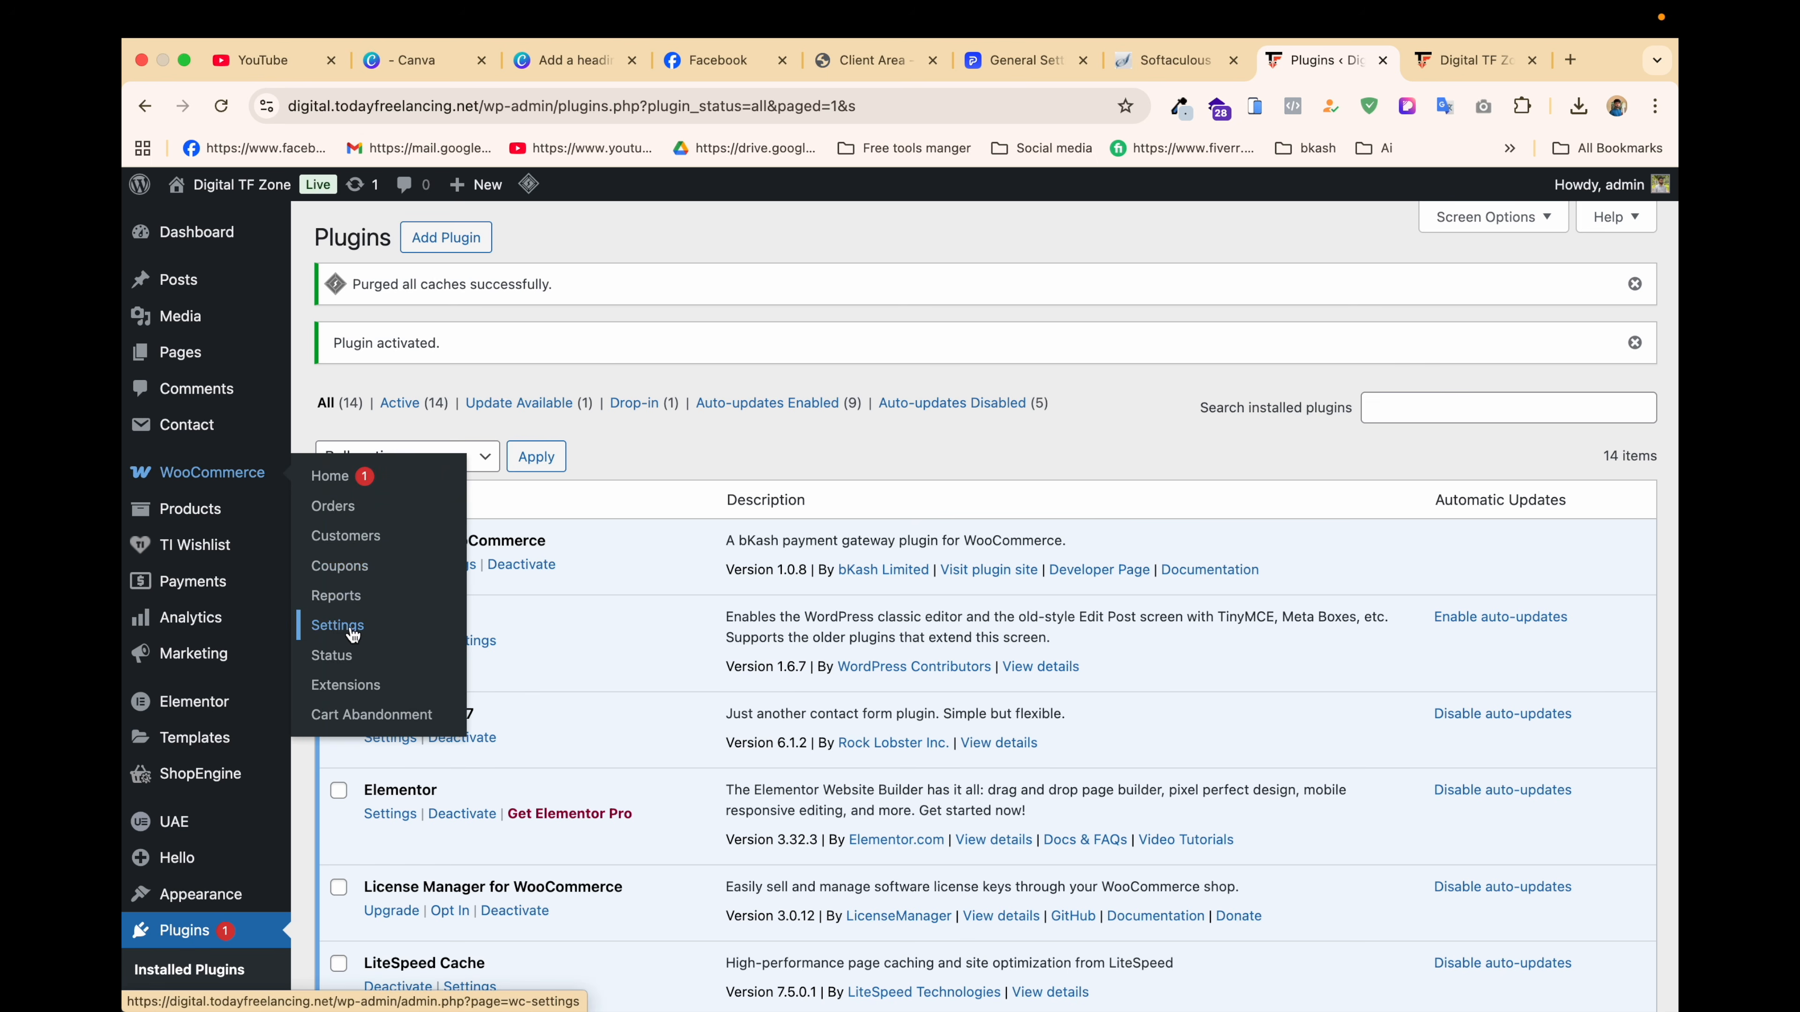
click(338, 626)
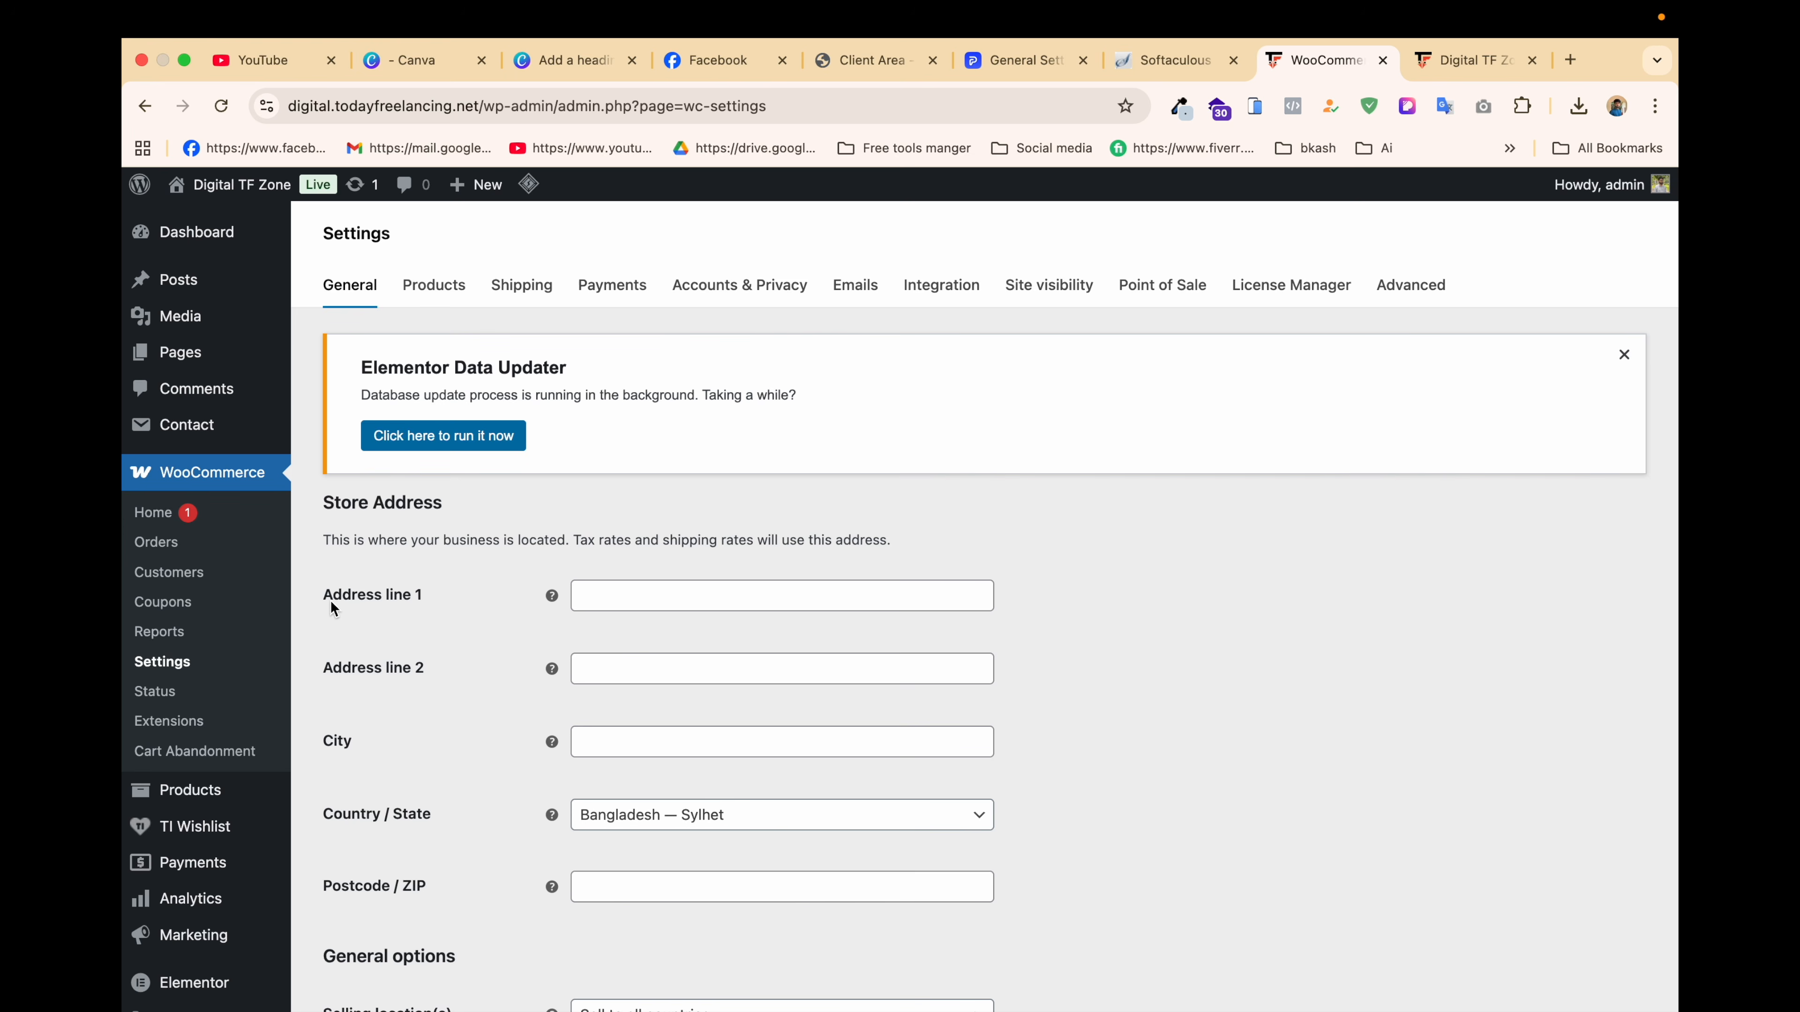
click(614, 293)
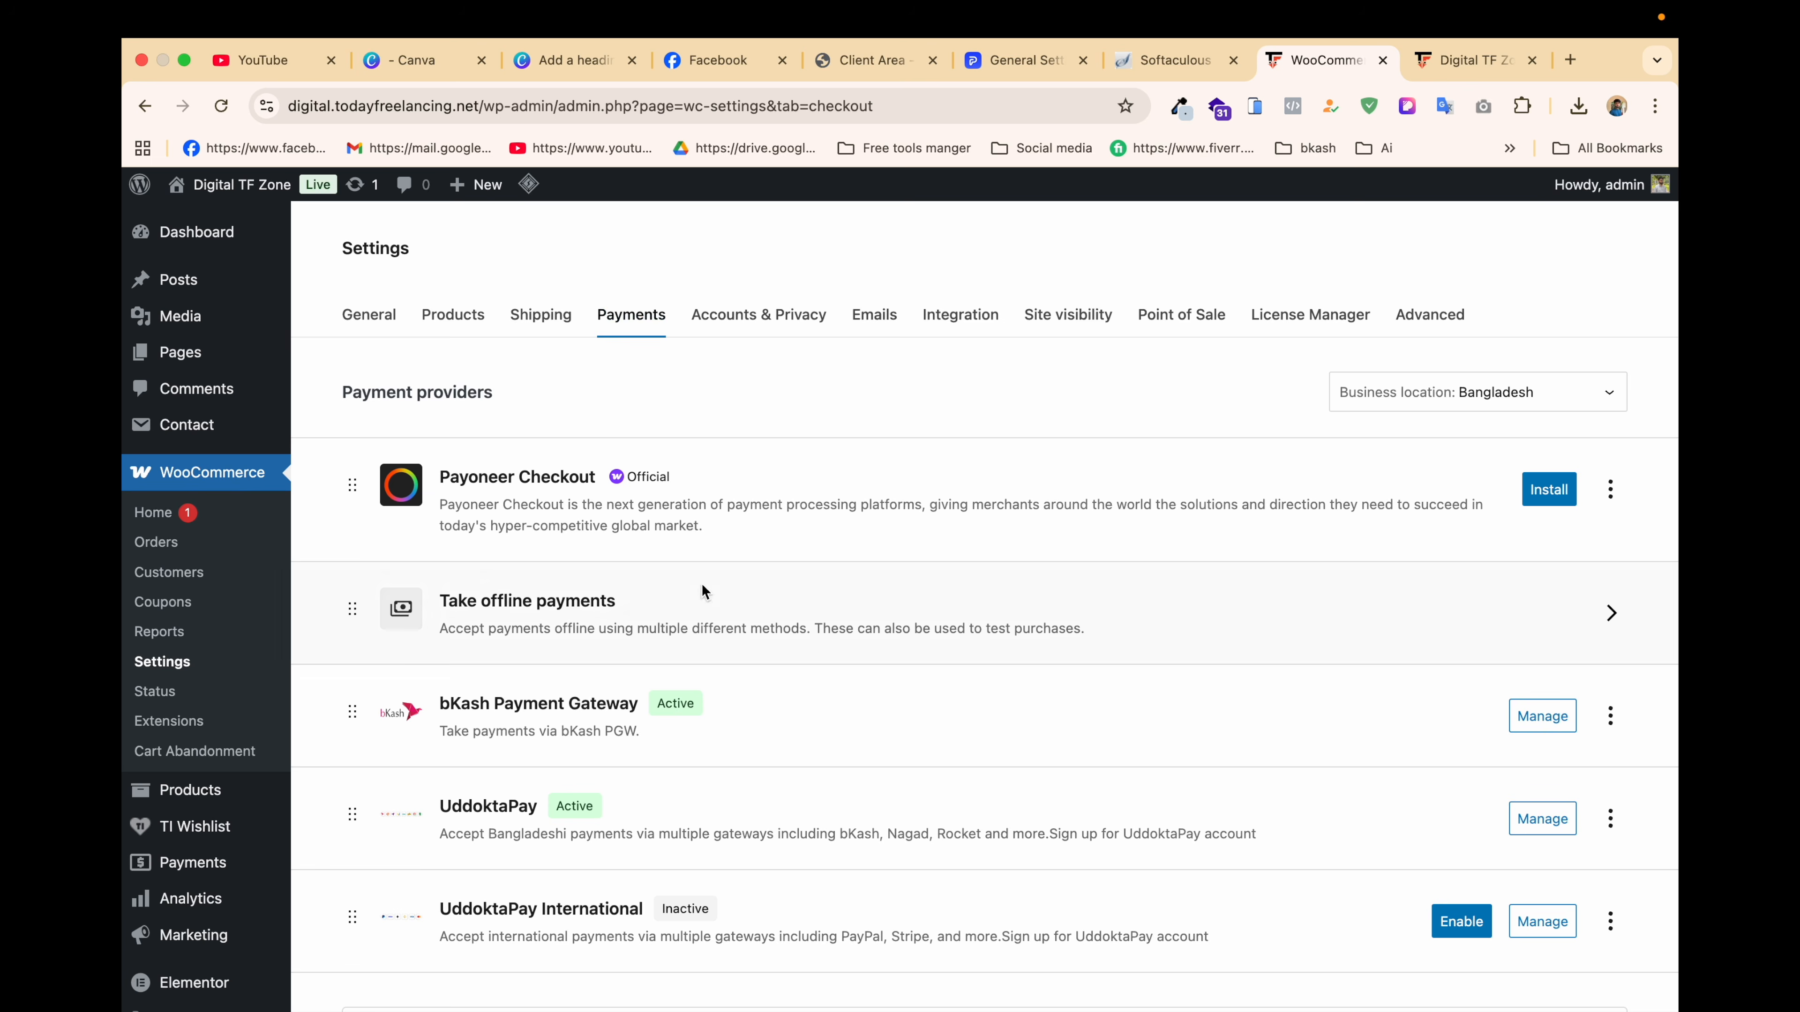
Step: Review the UddoktaPay gateway's settings, then go back to the Payments provider list
click(1549, 823)
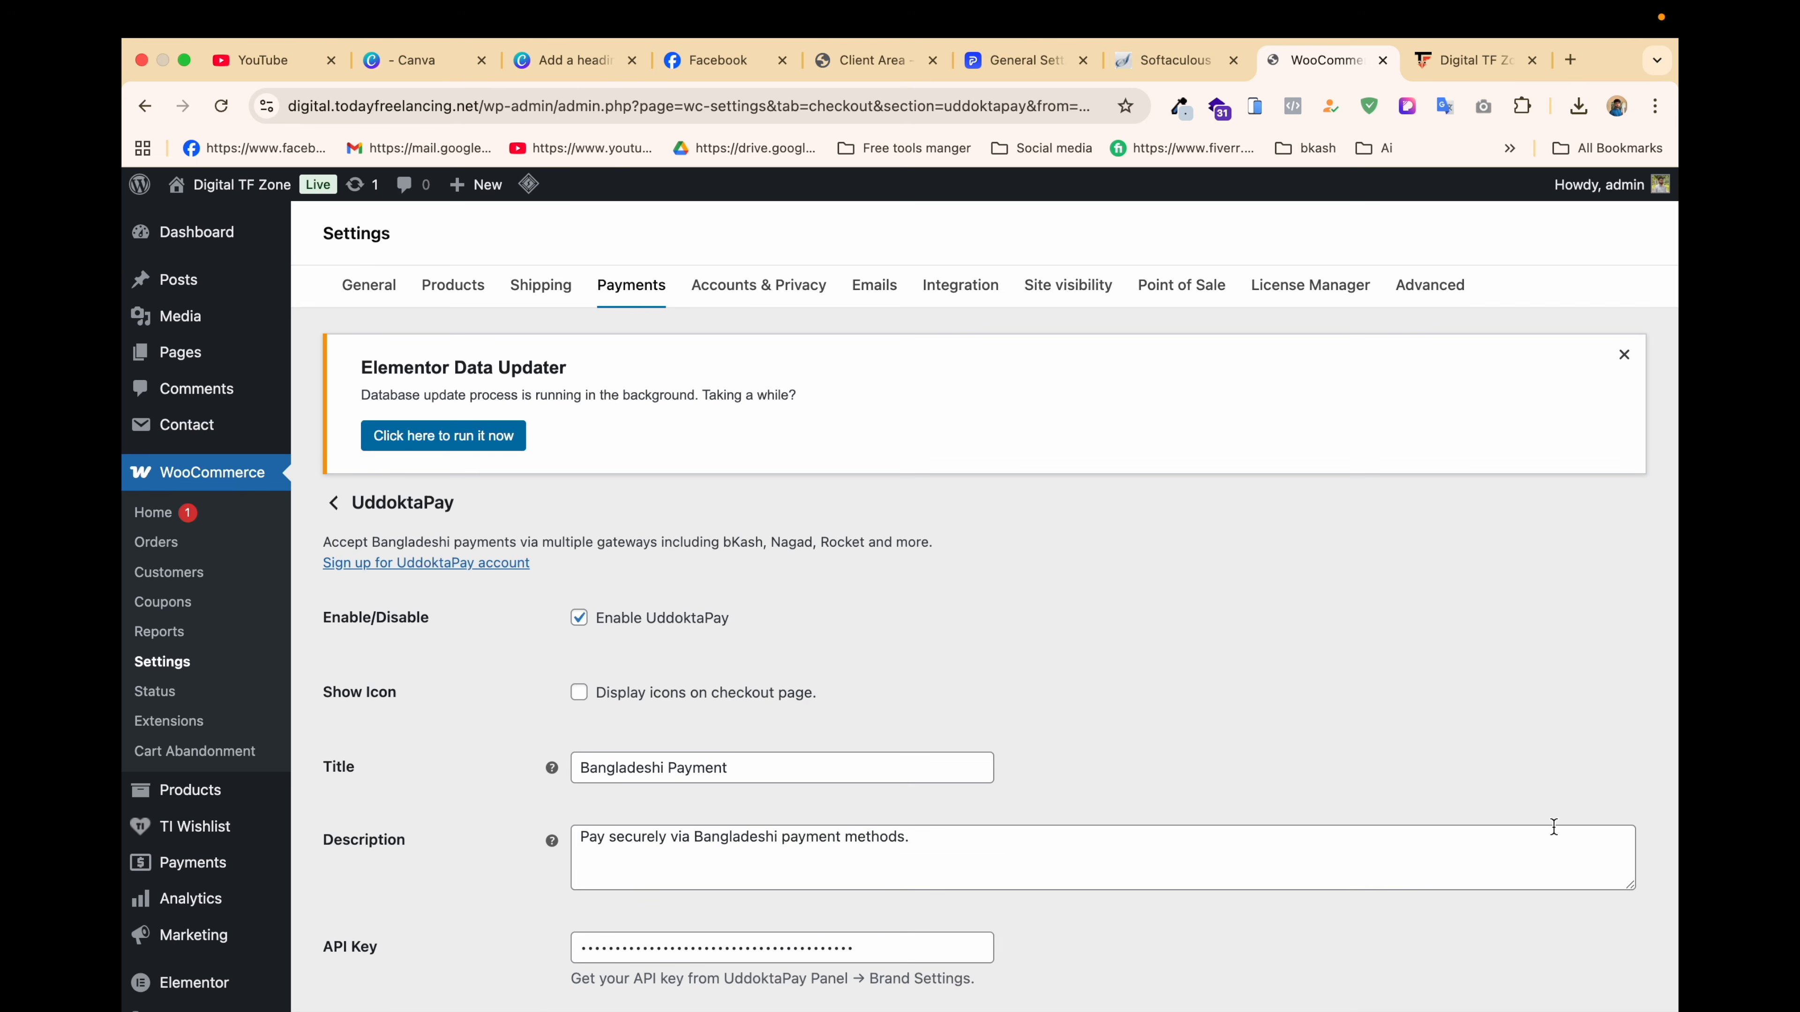
scroll(1093, 684, down, 7)
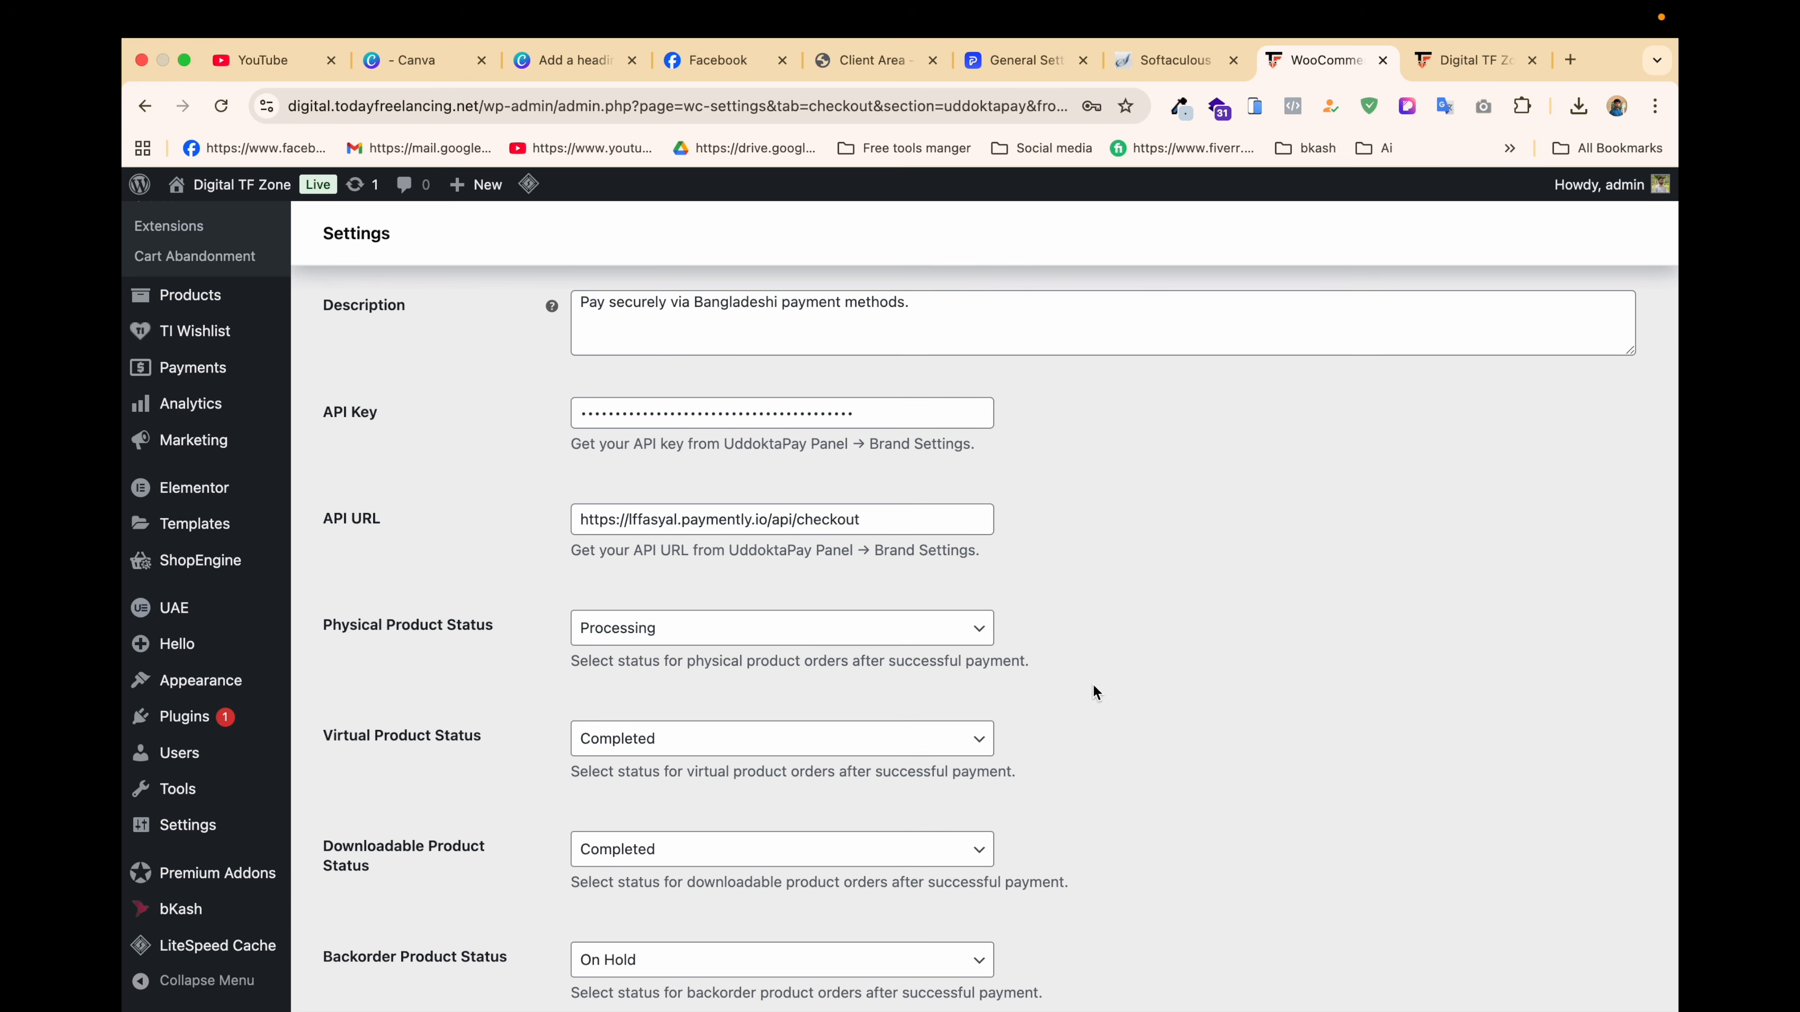
scroll(1094, 685, down, 3)
scroll(1093, 686, up, 1)
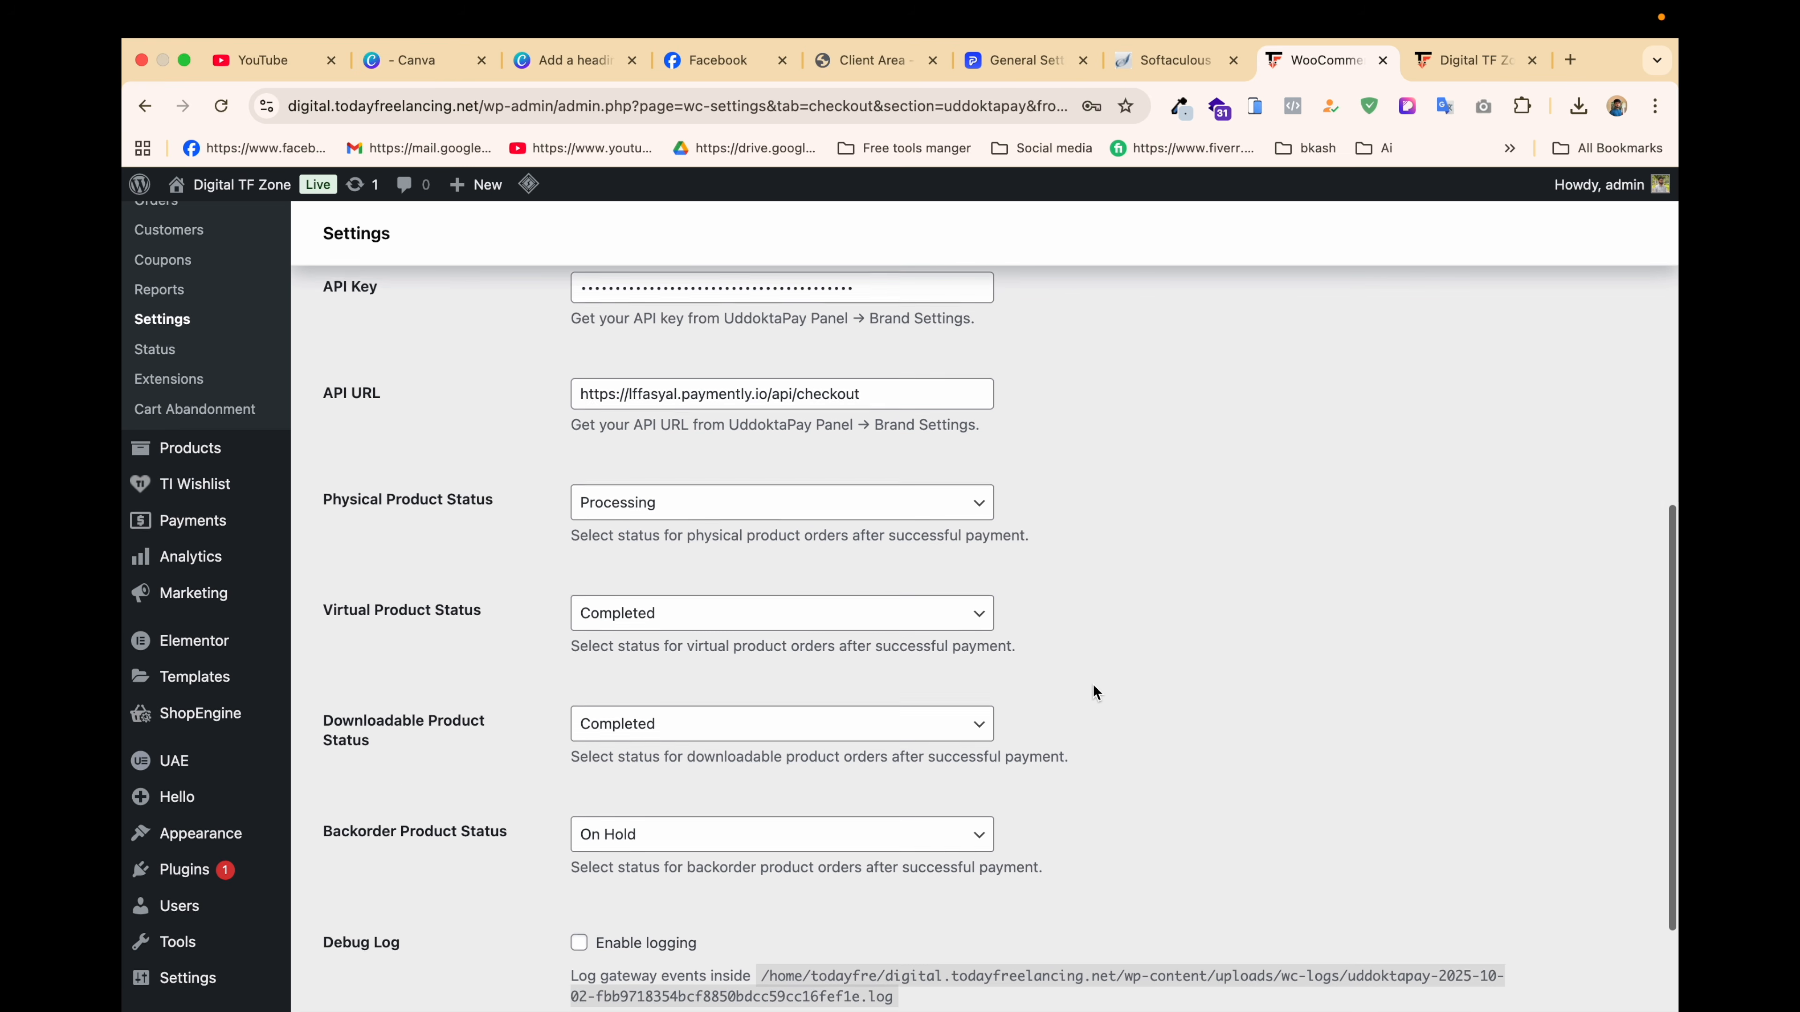
scroll(1093, 691, up, 9)
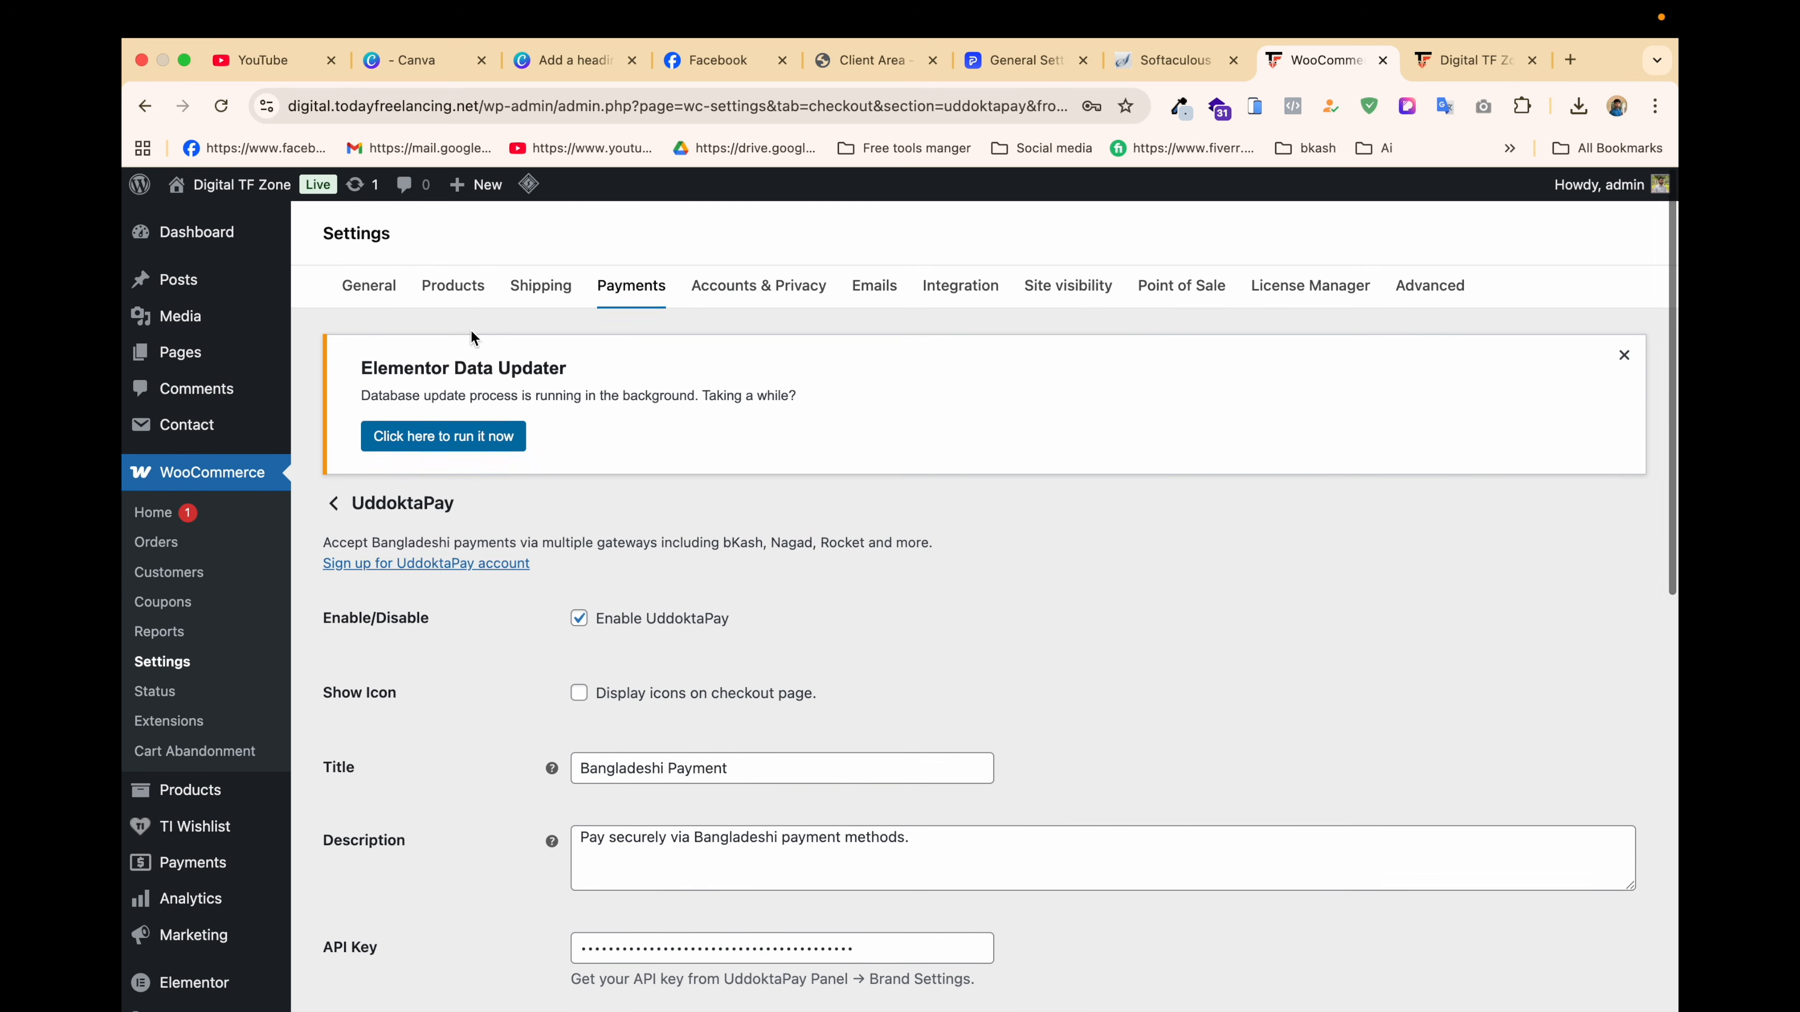
click(628, 287)
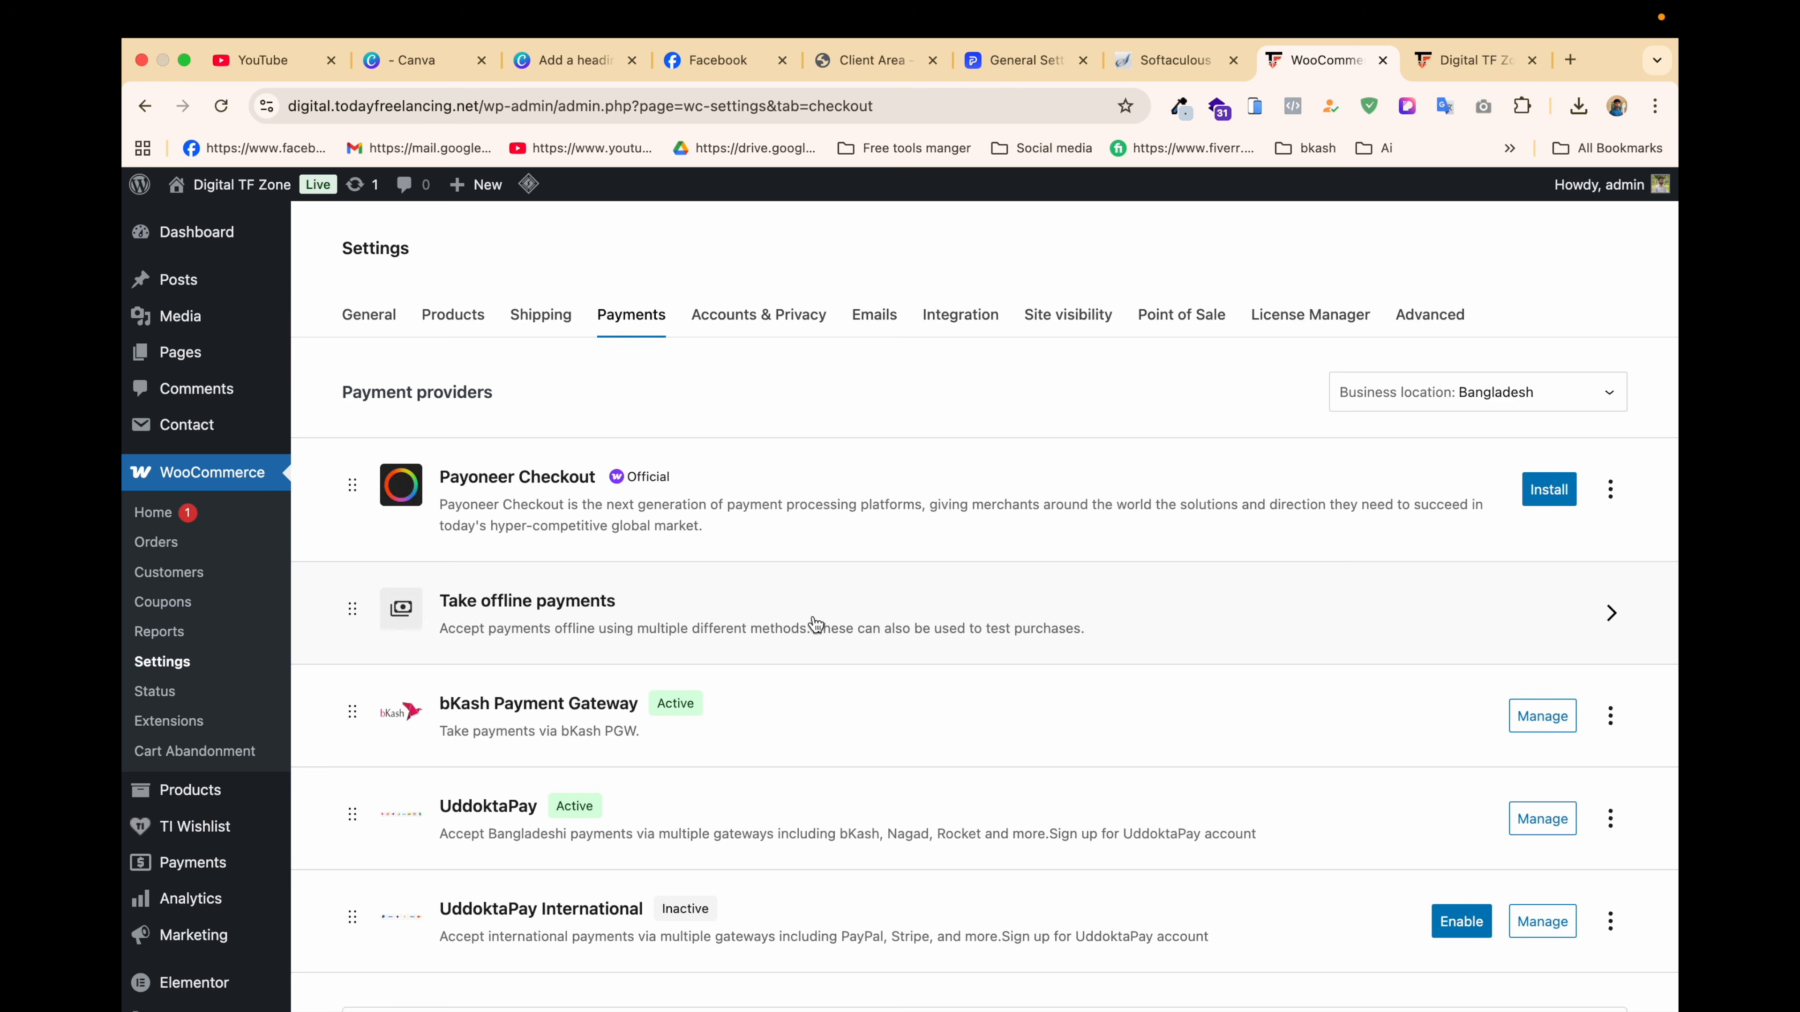
Step: Enable UddoktaPay International and look over its settings page
scroll(815, 624, down, 5)
click(1461, 557)
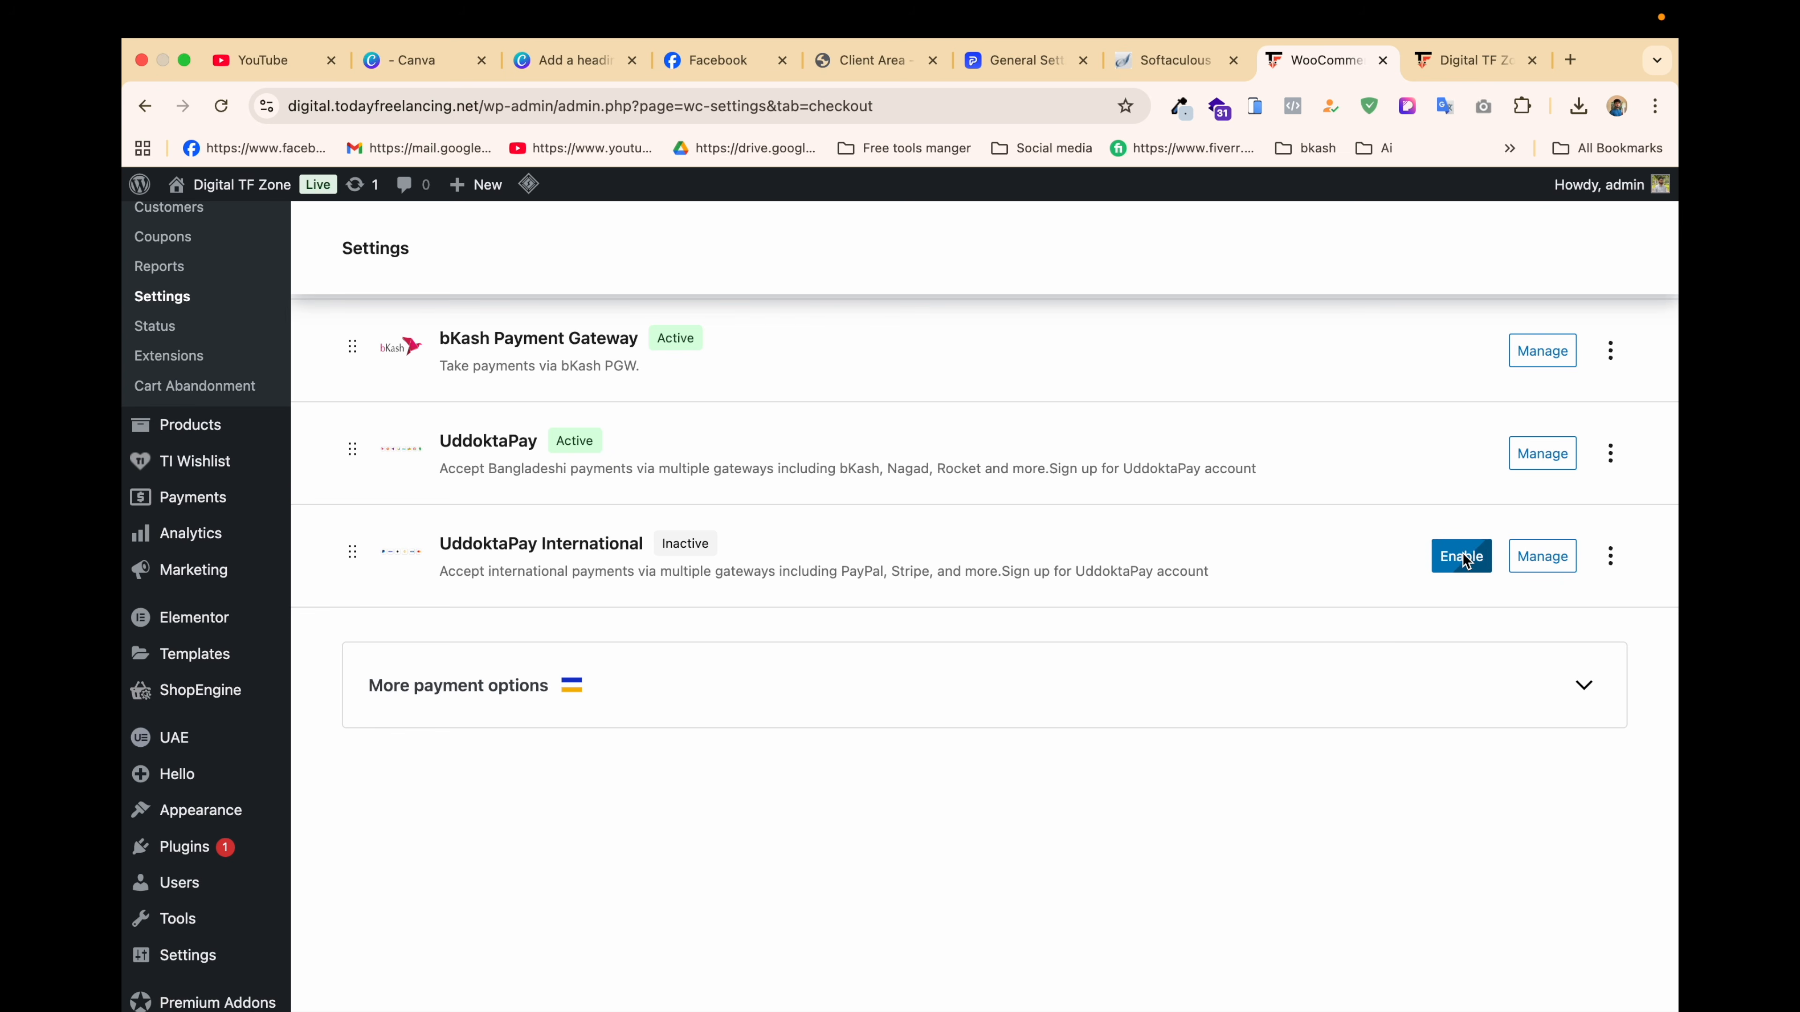
click(1546, 560)
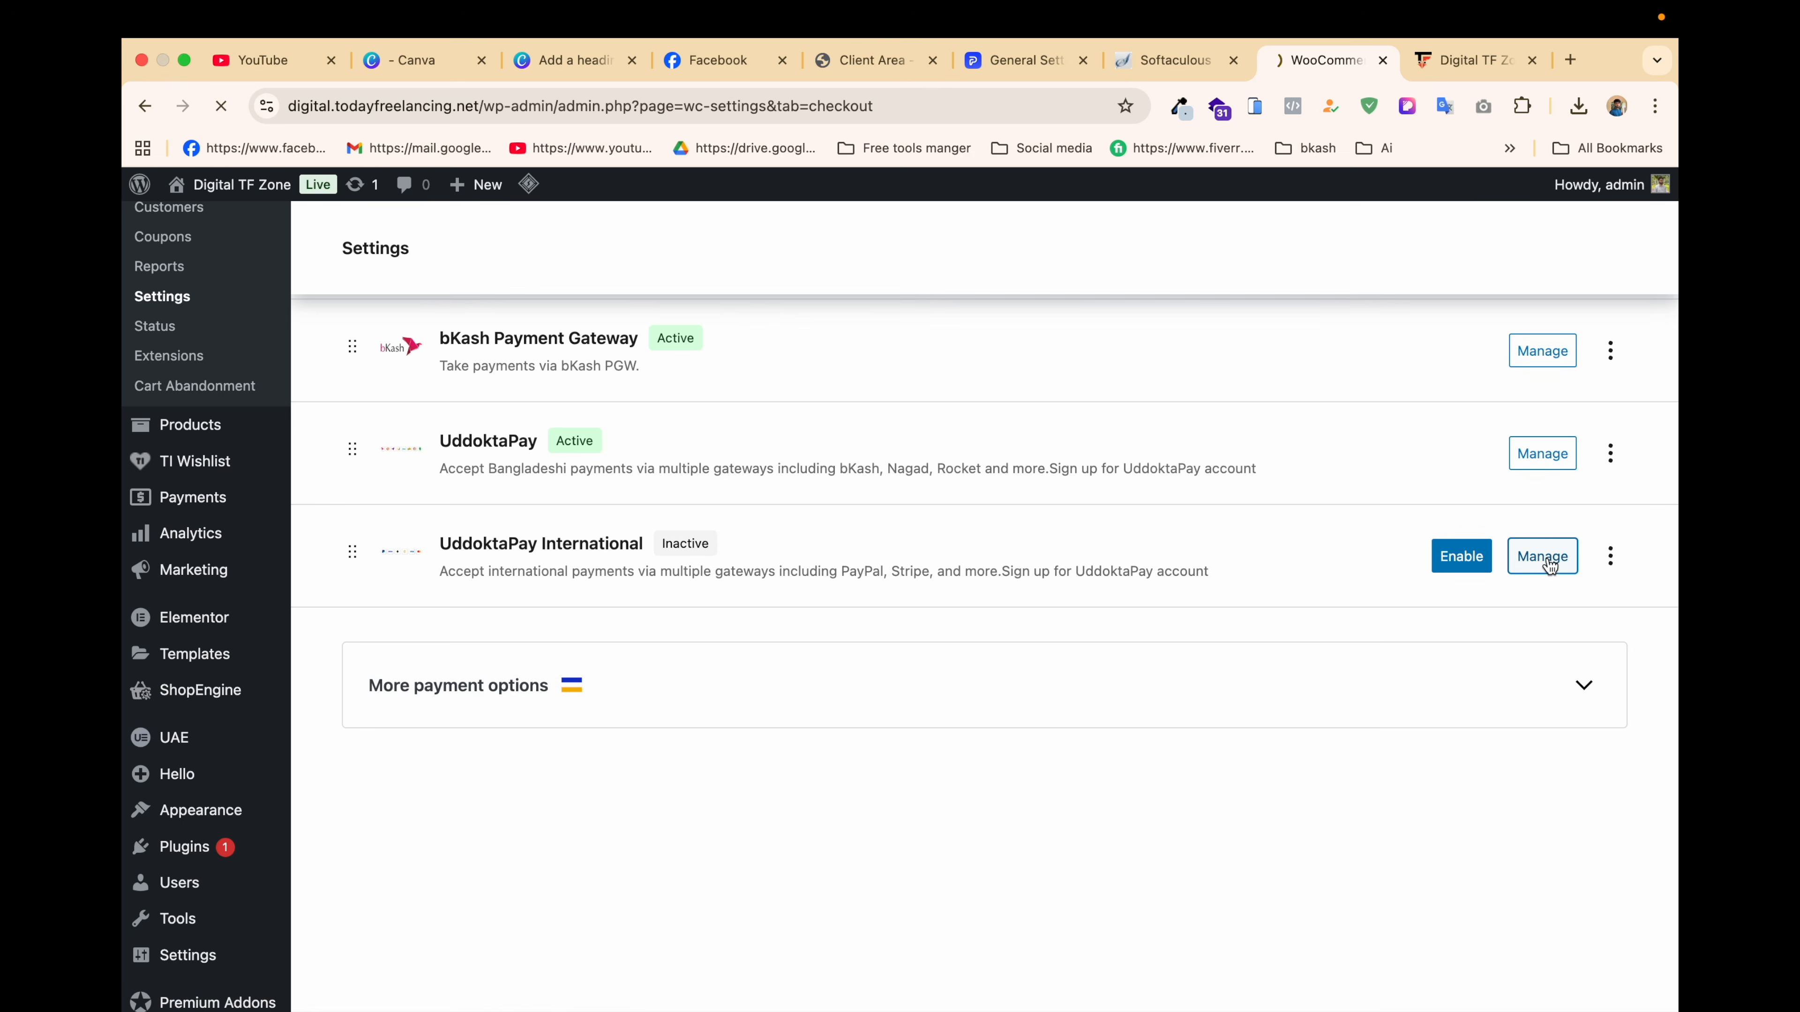
scroll(895, 602, down, 7)
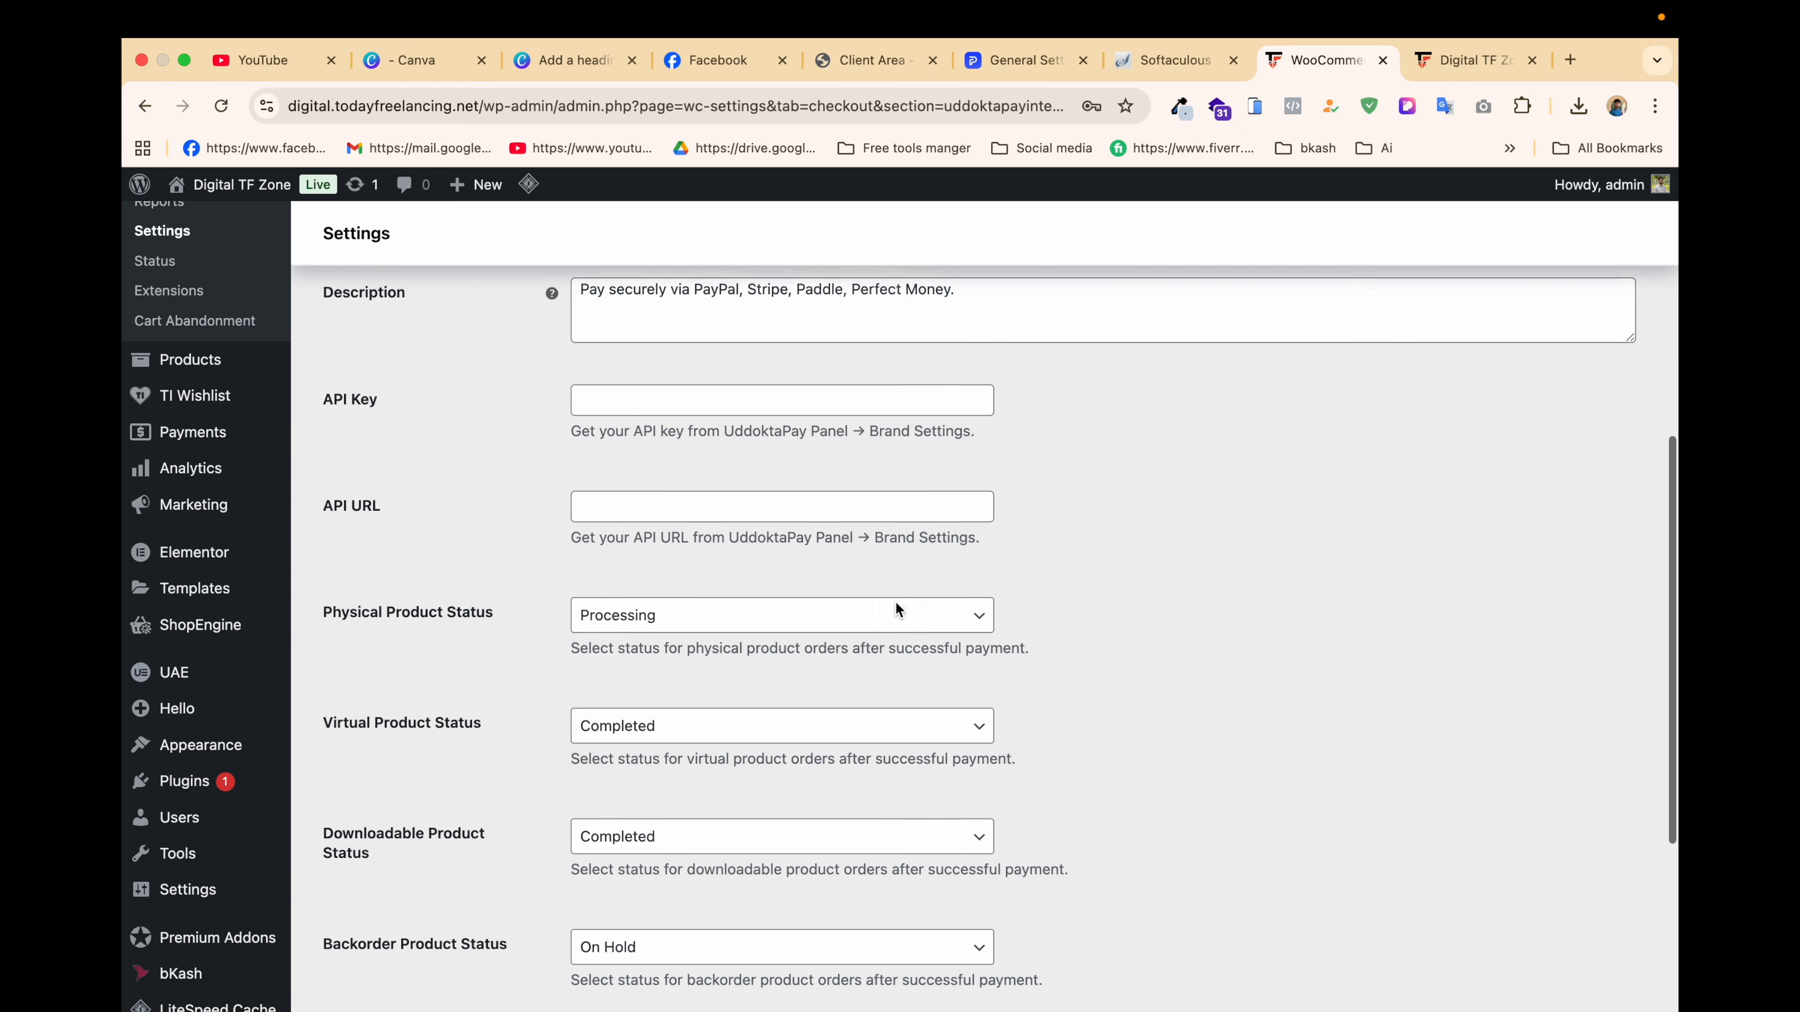
scroll(895, 603, up, 1)
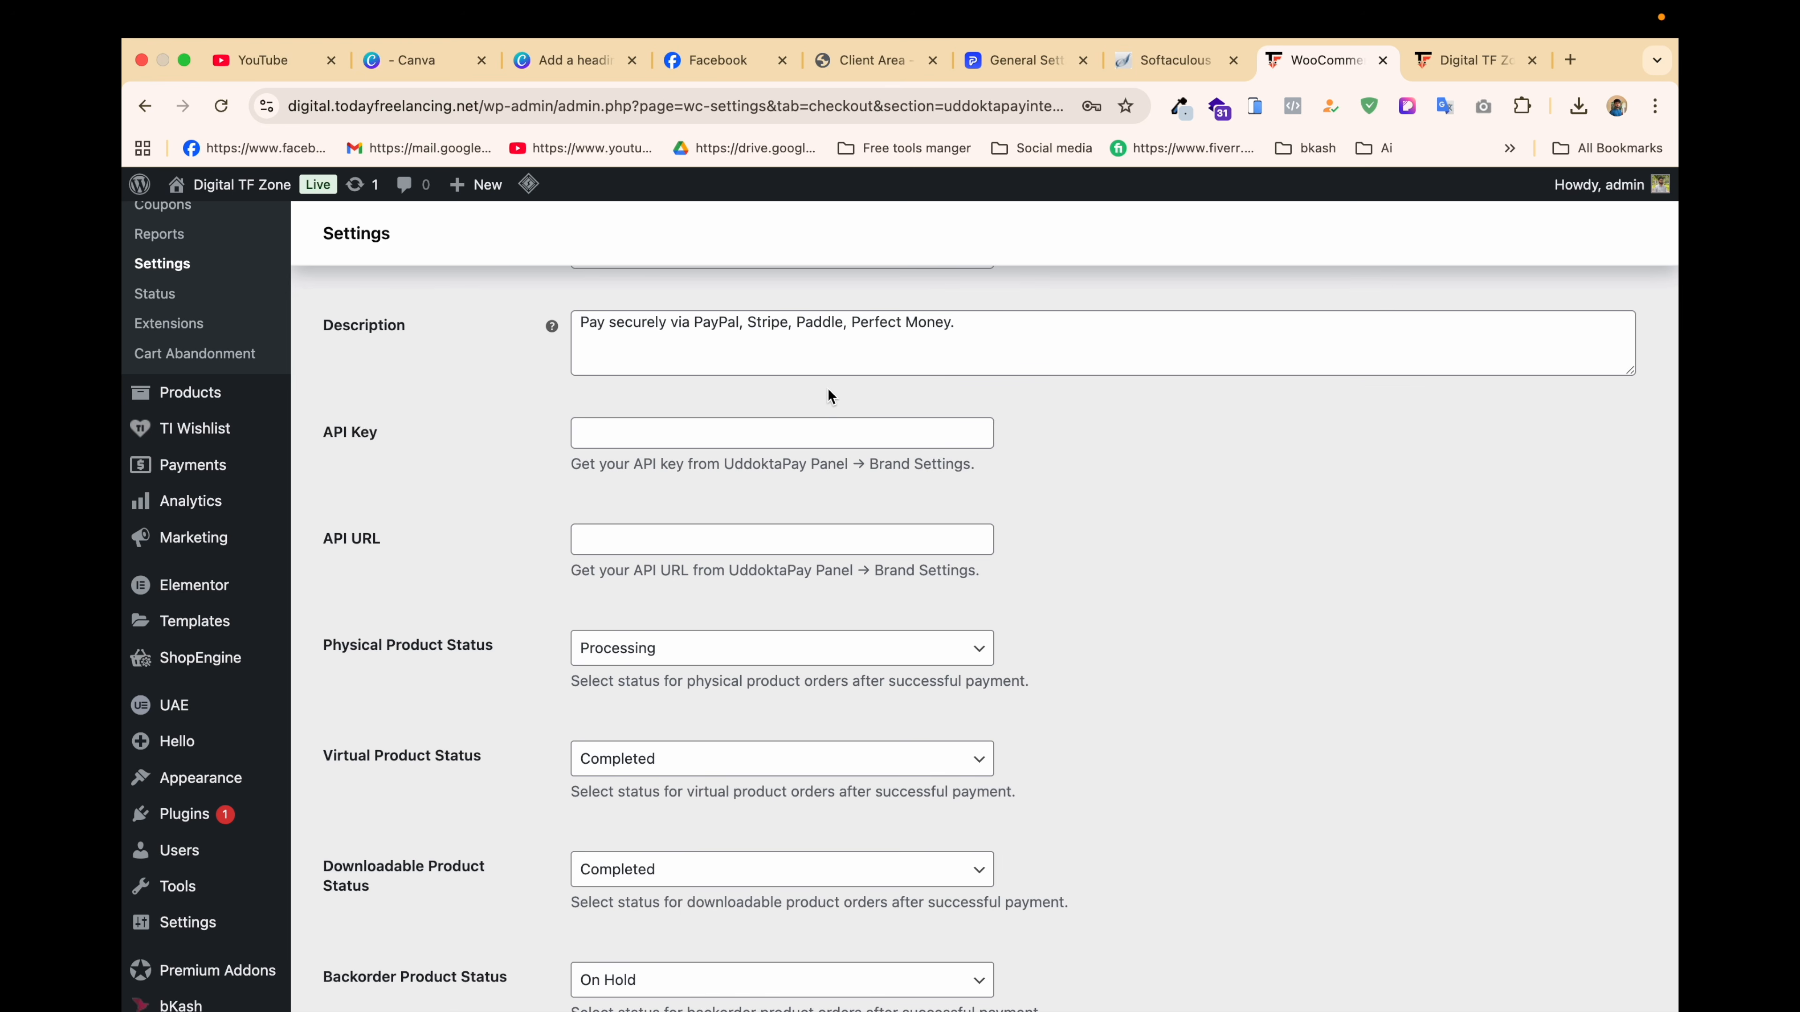
scroll(826, 388, up, 10)
Step: Return to the Payments list and open the regular UddoktaPay gateway's settings
click(644, 290)
scroll(856, 504, down, 5)
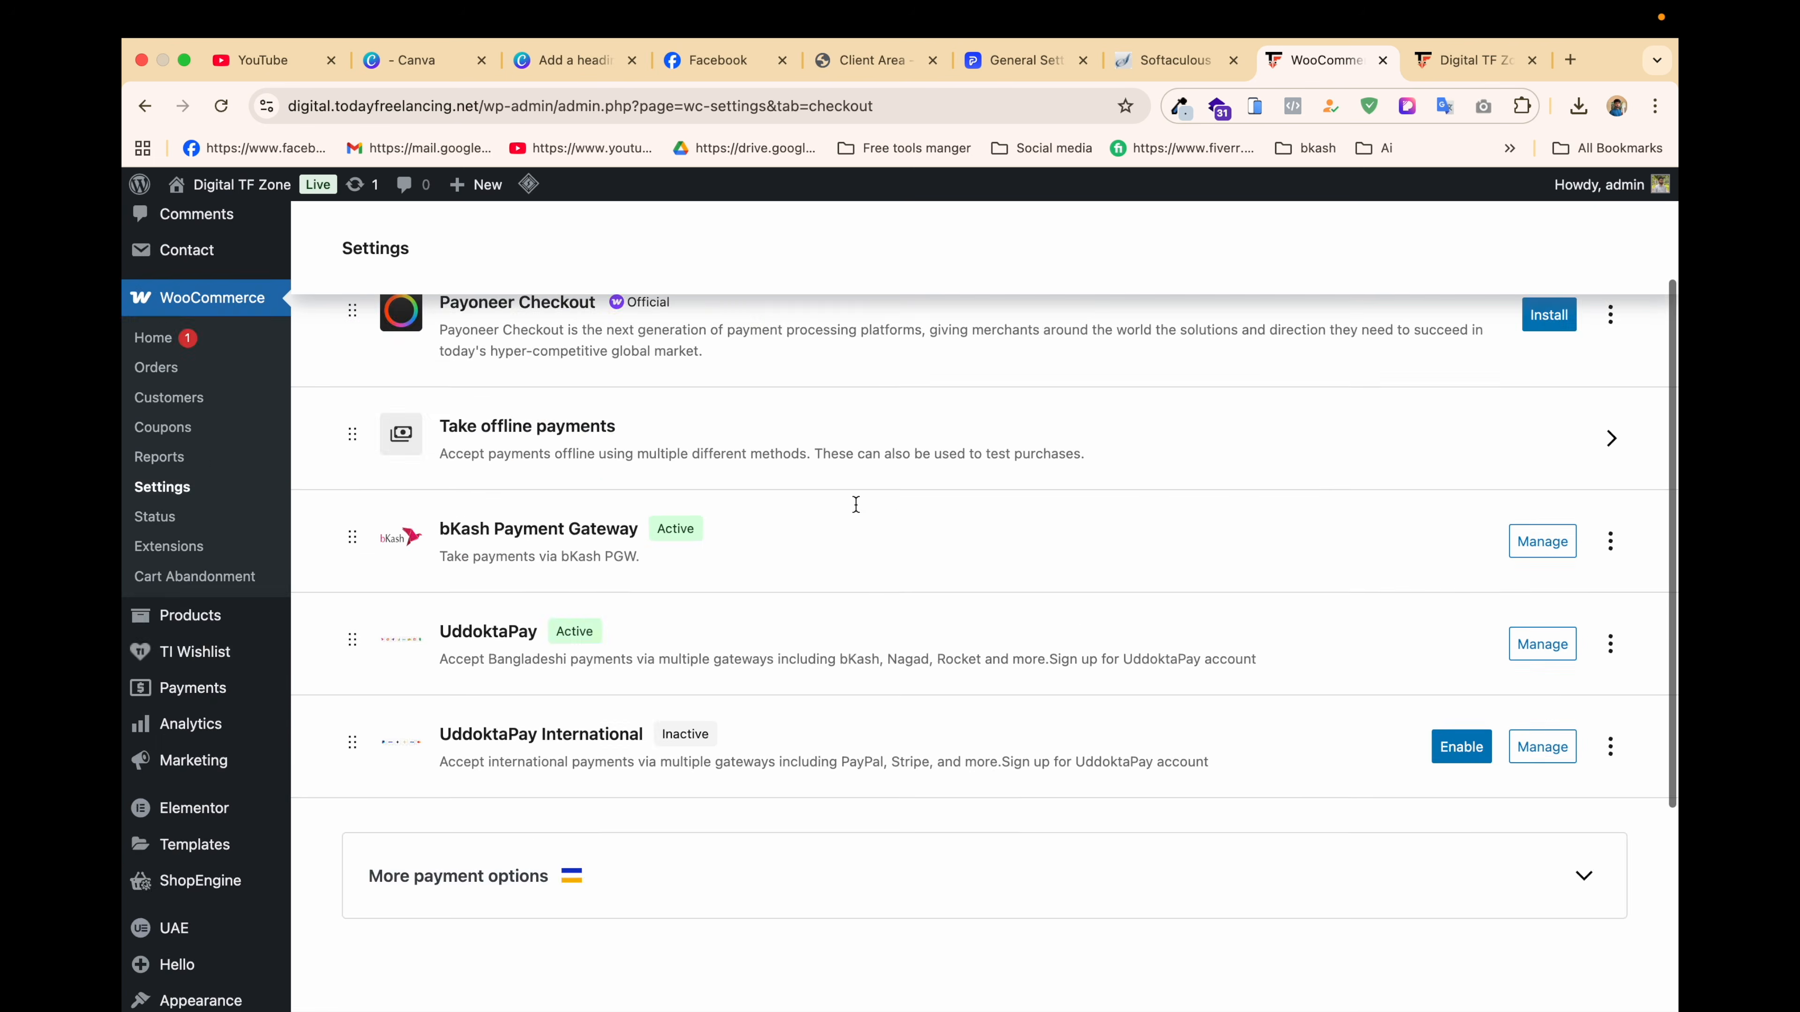
scroll(856, 504, down, 2)
click(1542, 504)
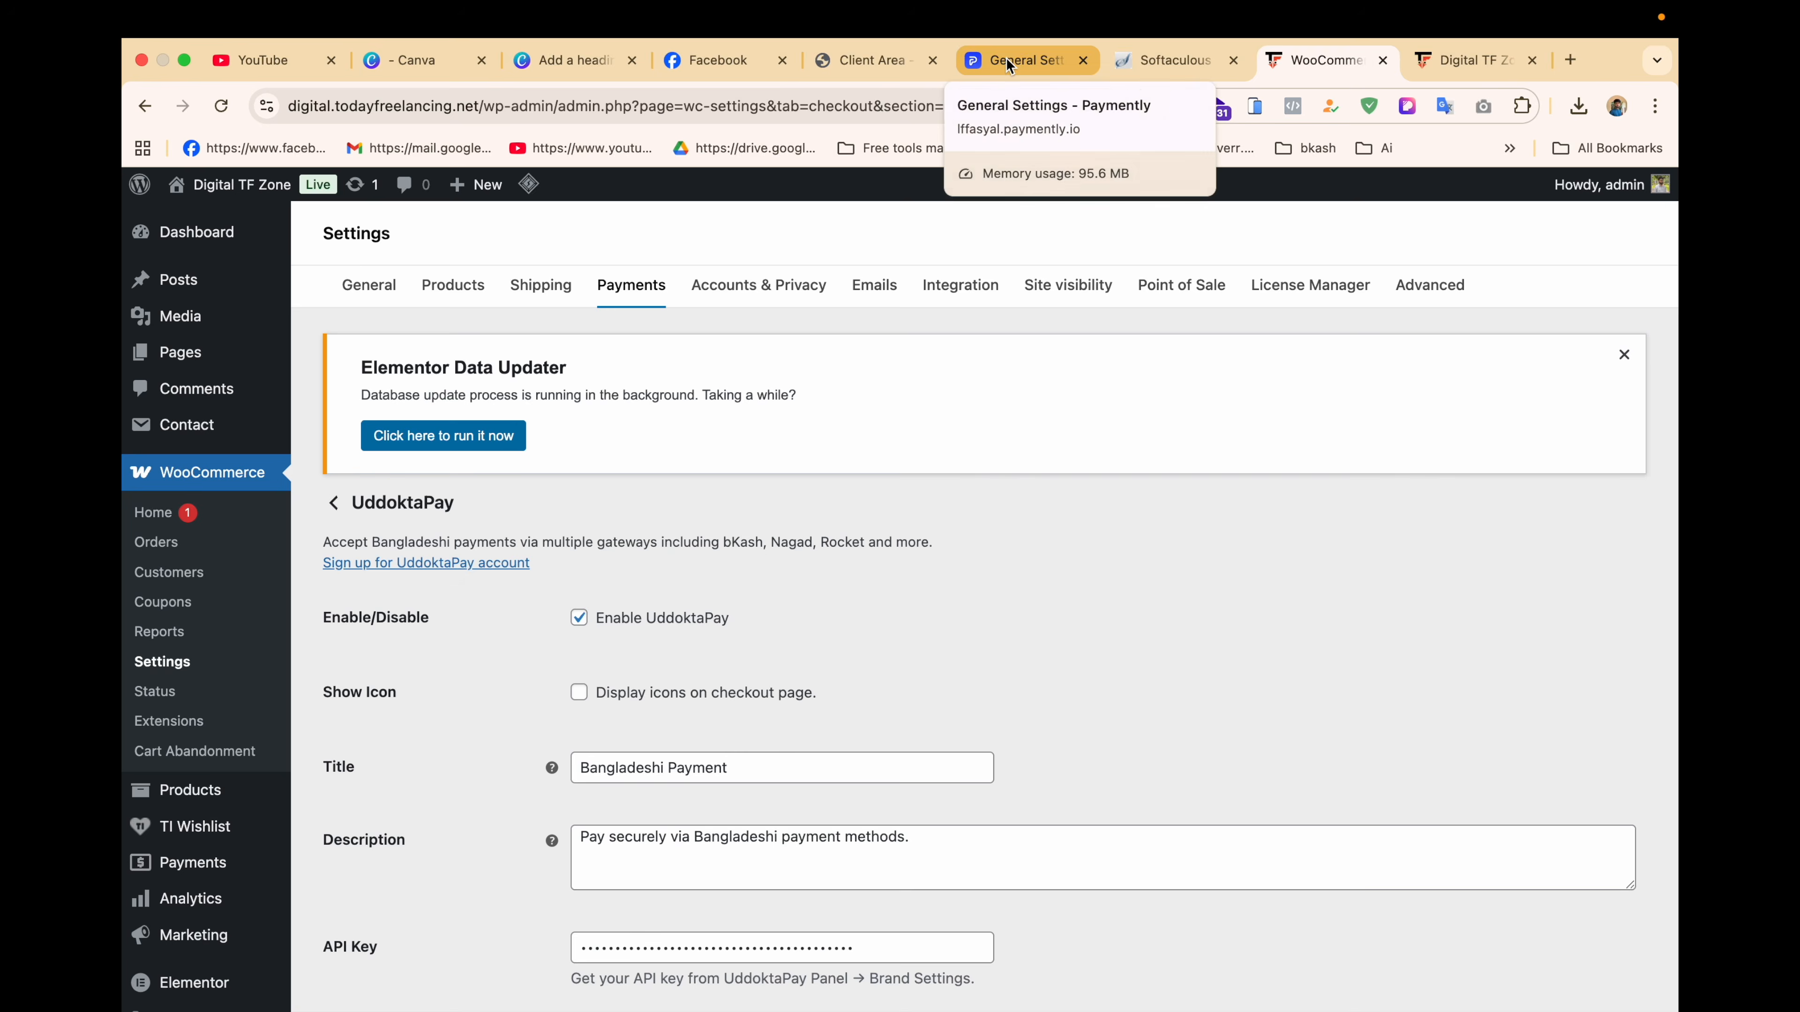
Step: Copy the API key from Paymently's Brand Settings > API Settings
click(1010, 65)
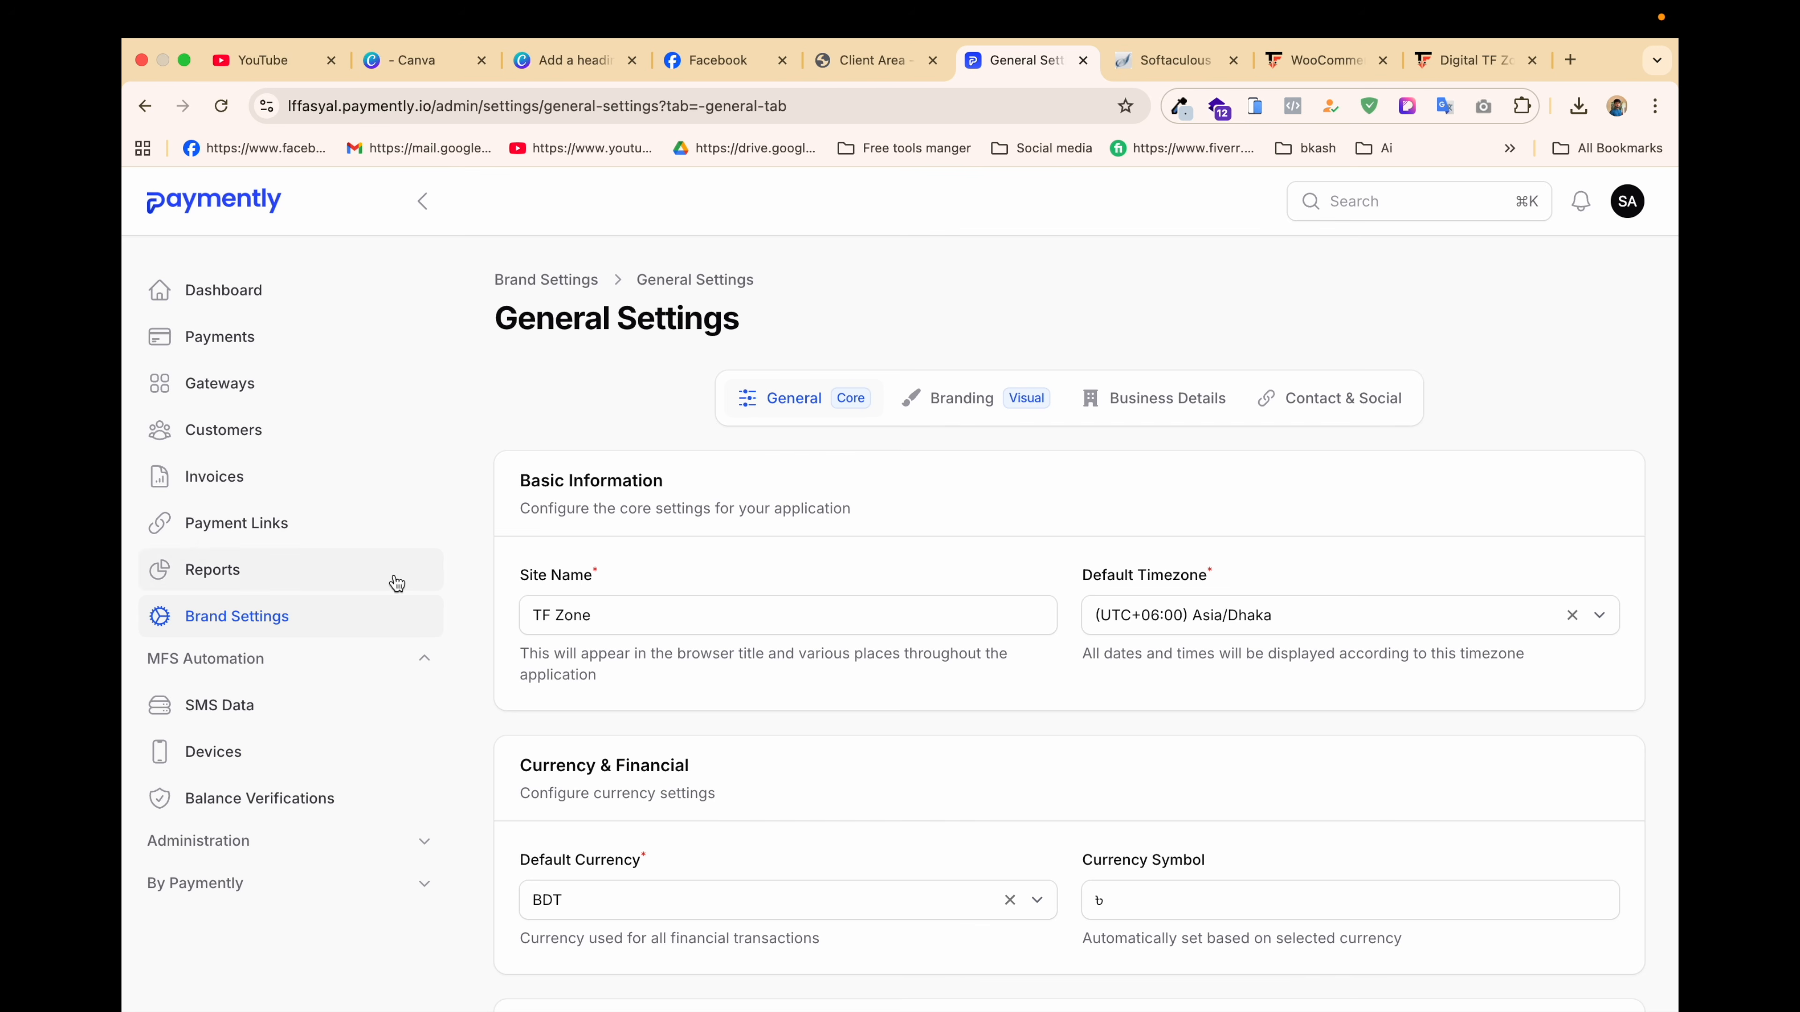
click(226, 622)
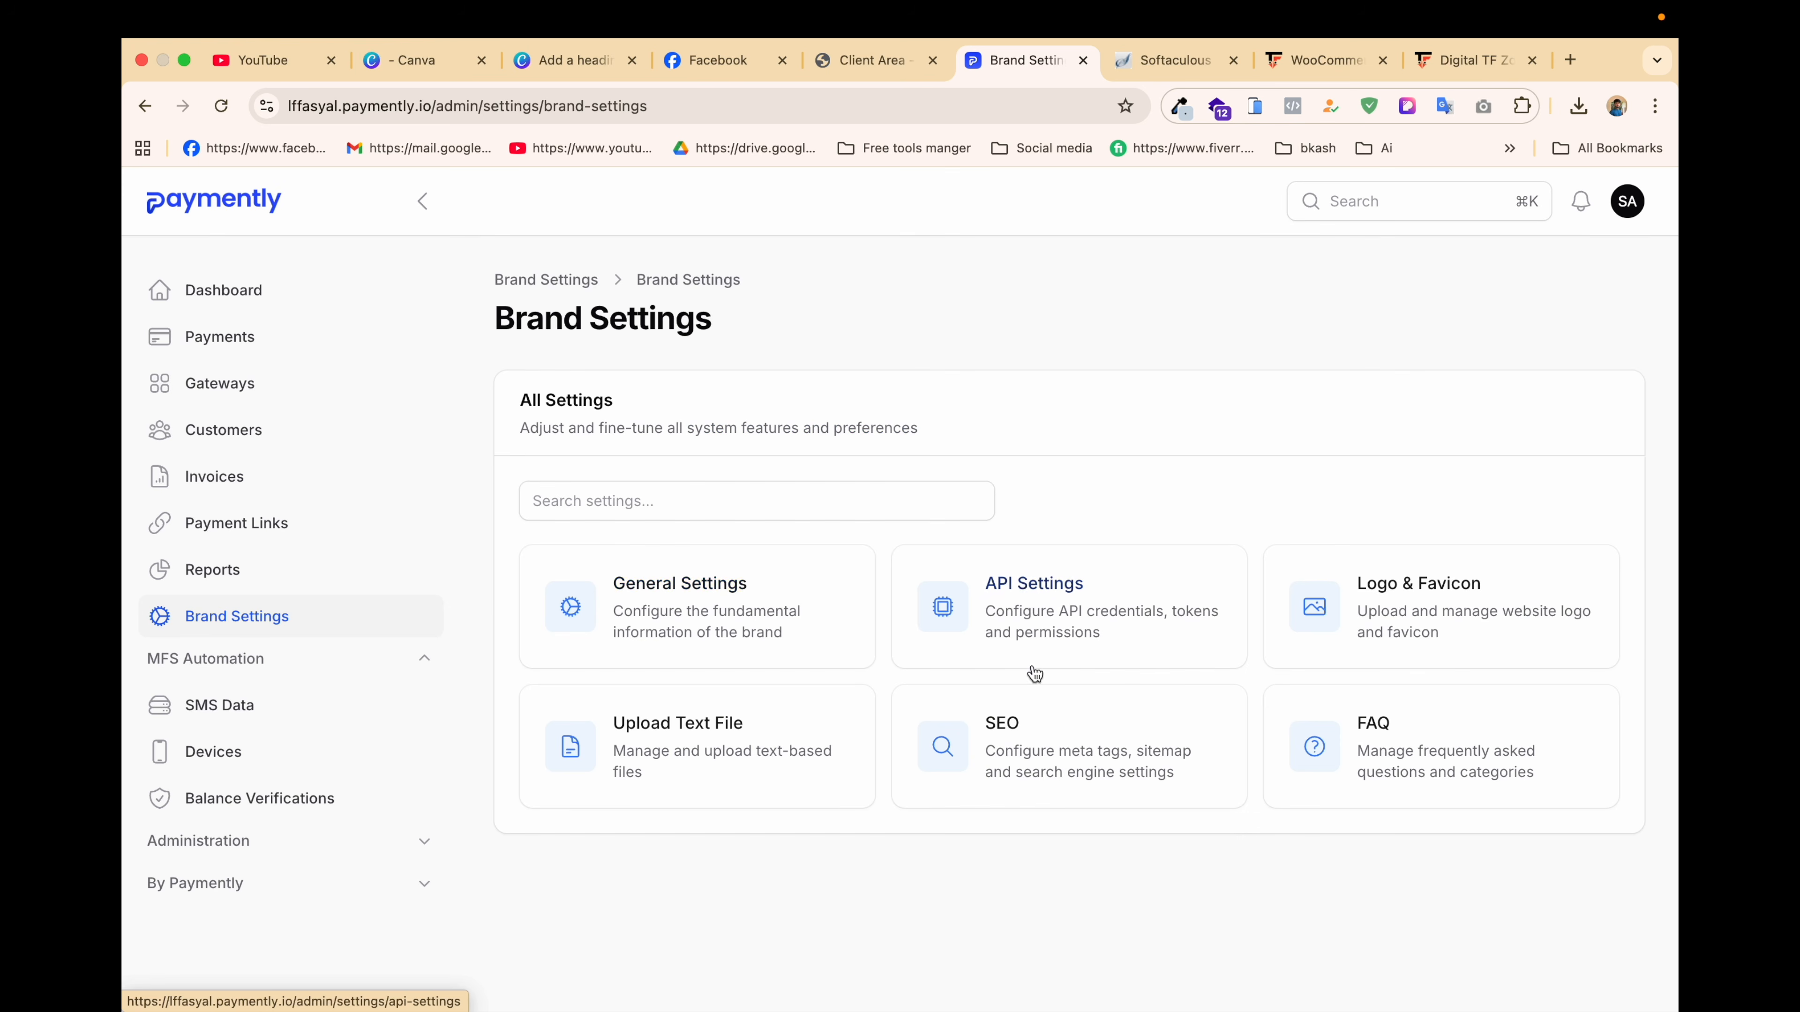
click(1091, 621)
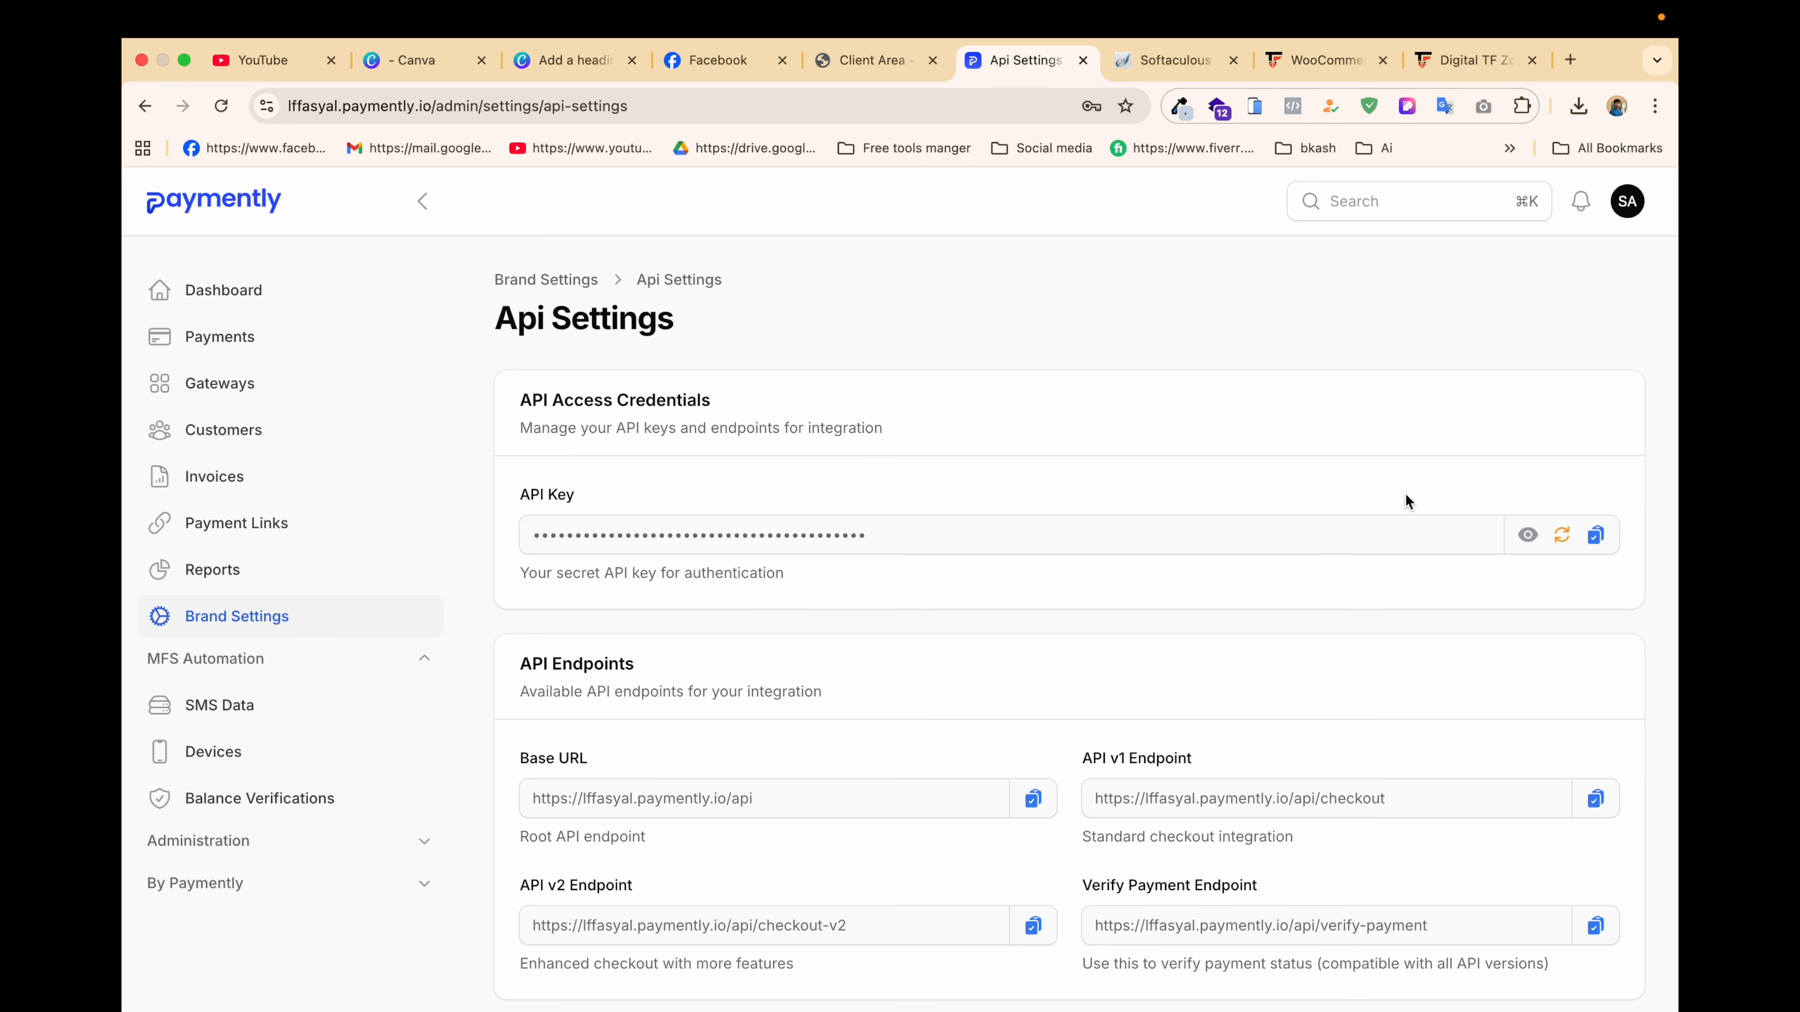
click(1595, 536)
Step: Go back to UddoktaPay's WooCommerce settings and focus the API Key field
click(1456, 70)
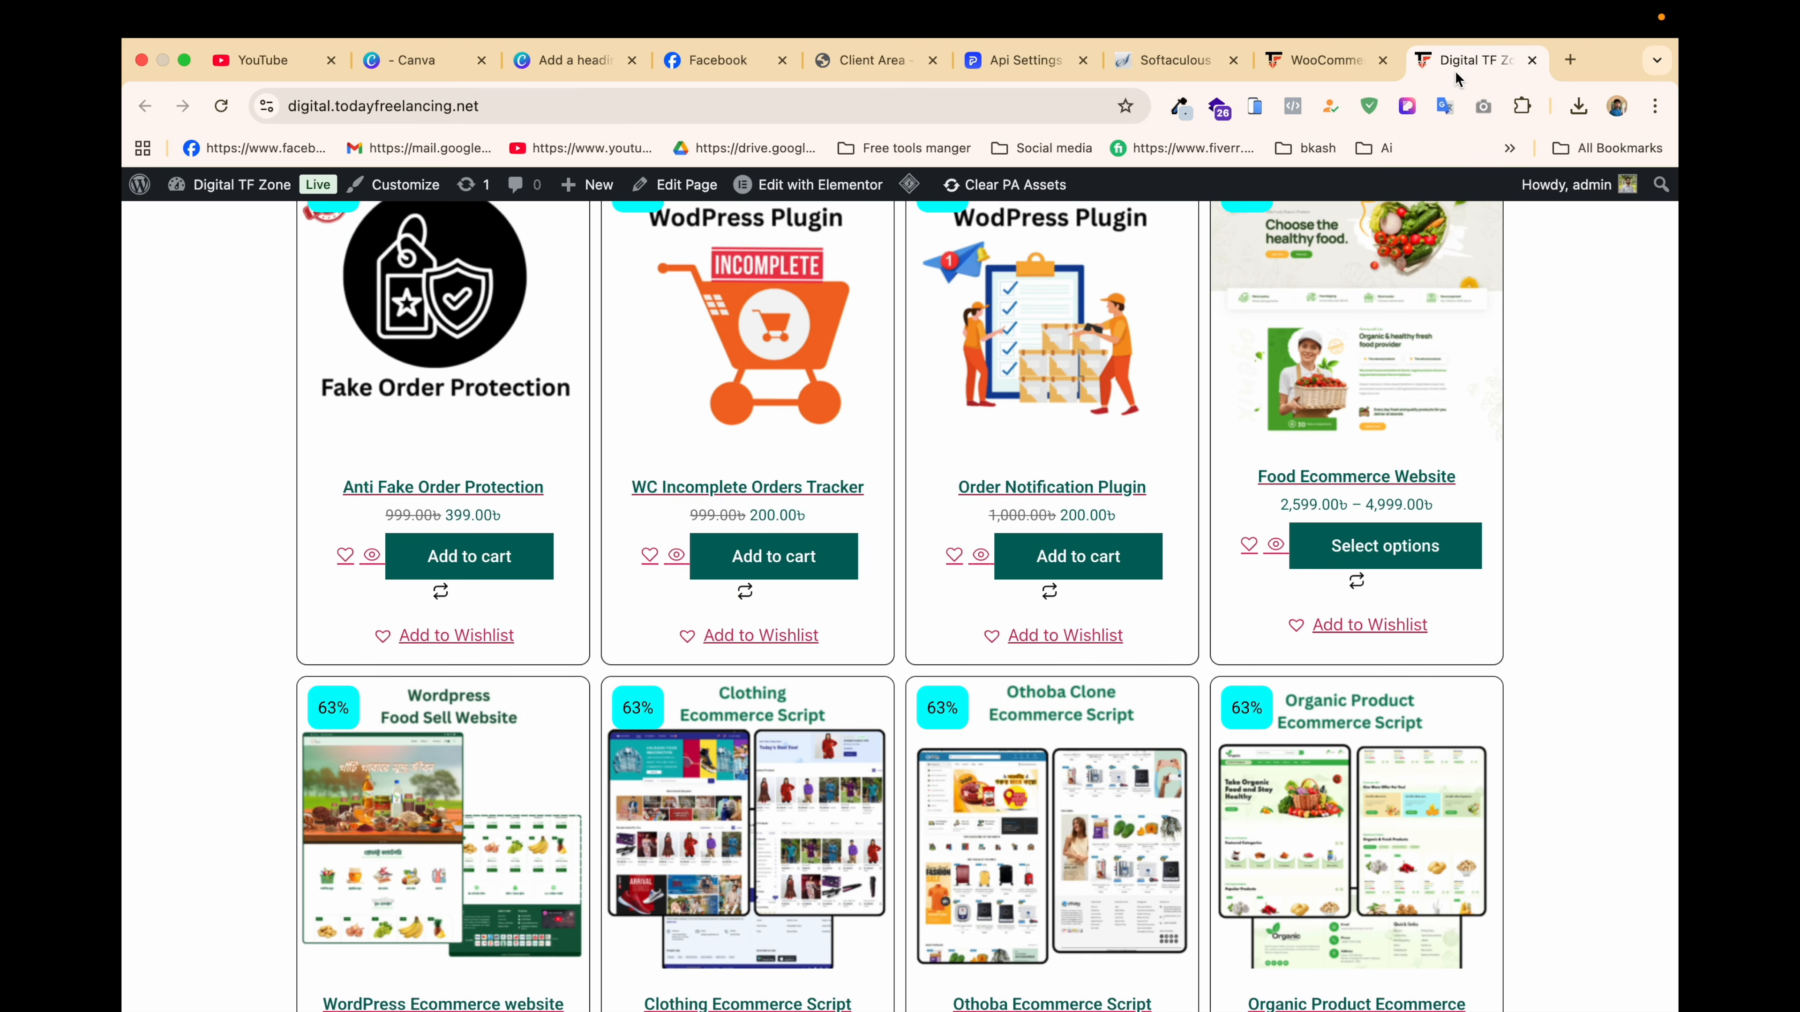
click(1298, 69)
scroll(793, 808, down, 2)
click(882, 866)
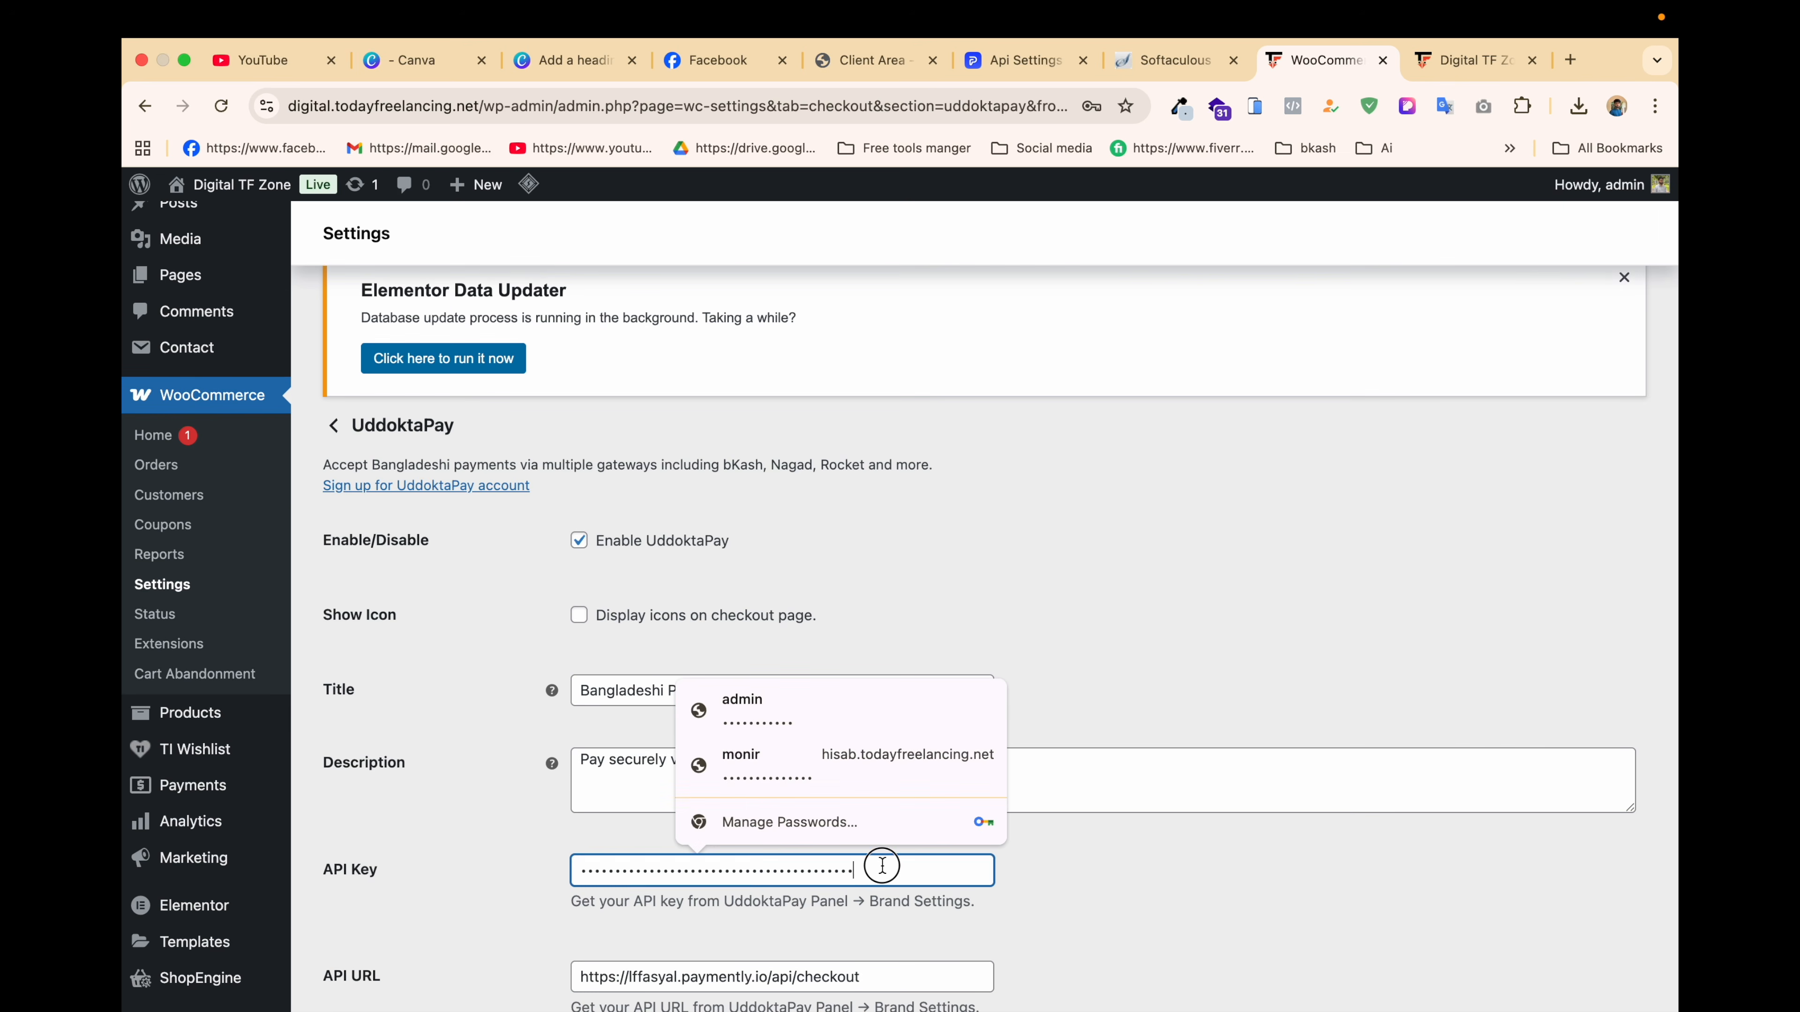
Step: Replace UddoktaPay's API key with the copied Paymently key and save the gateway settings
key(super+a)
key(super+v)
scroll(882, 866, down, 2)
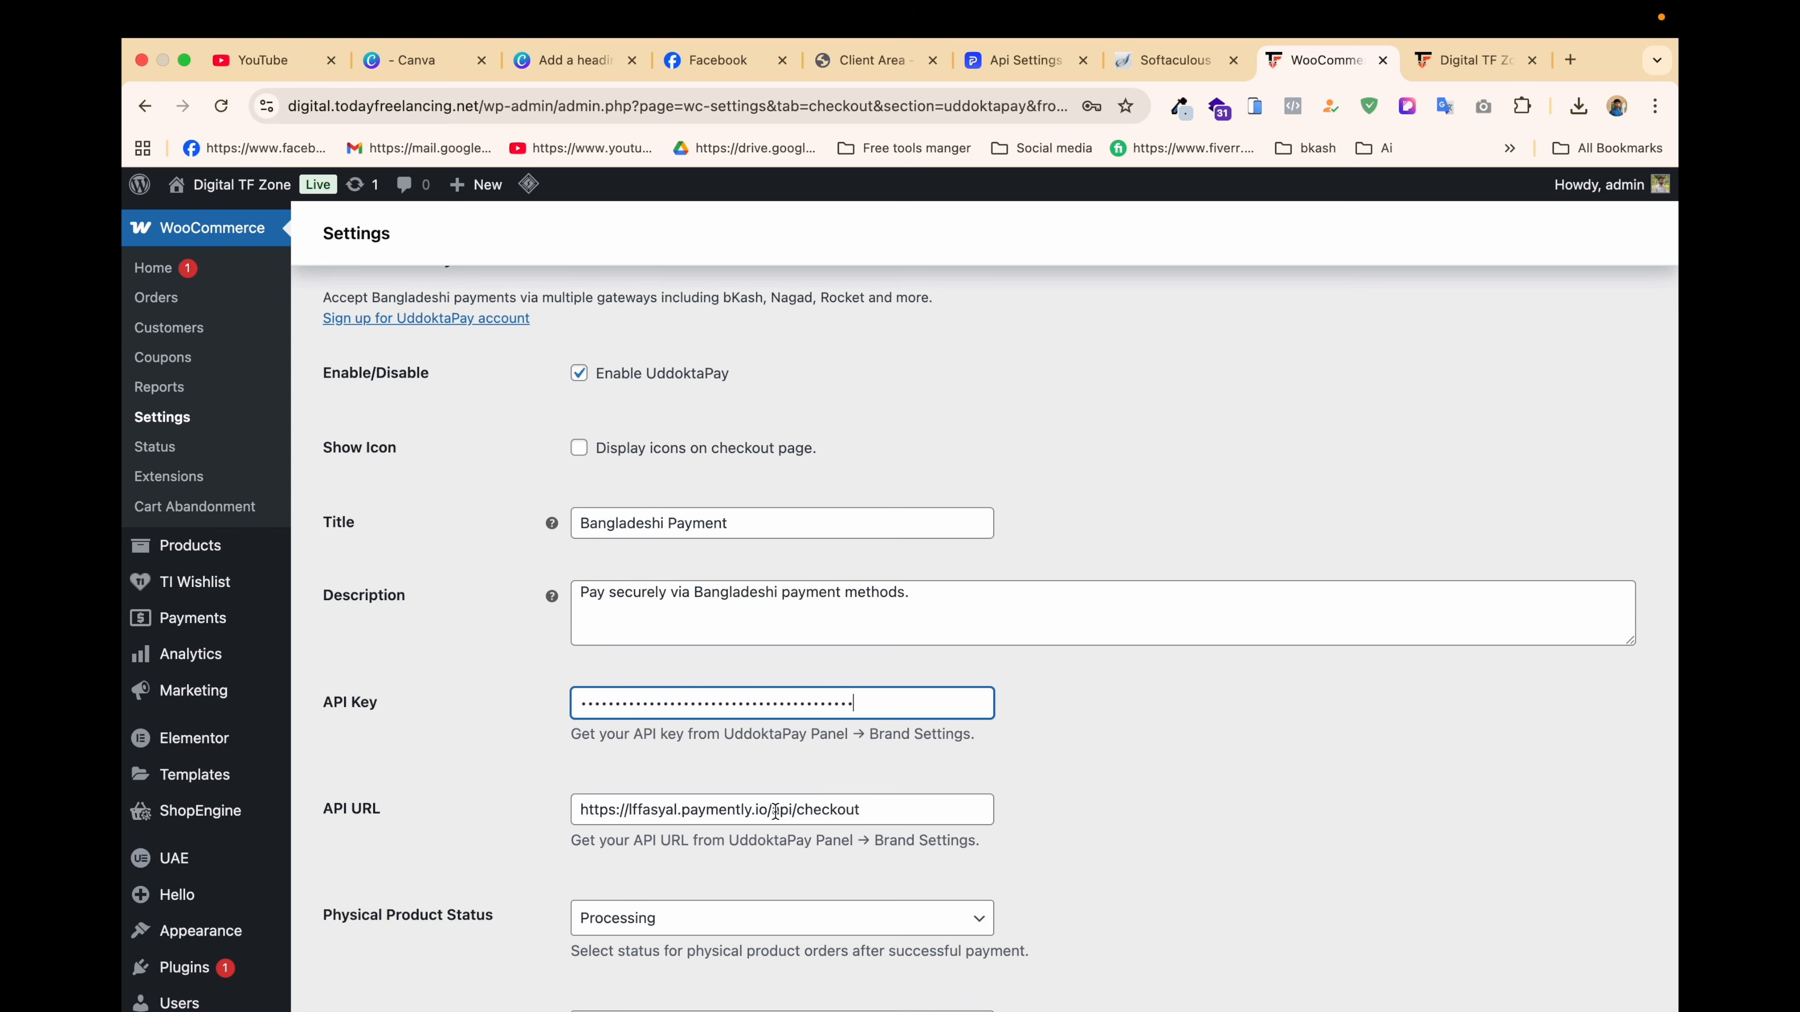
scroll(860, 819, down, 1)
scroll(860, 819, down, 3)
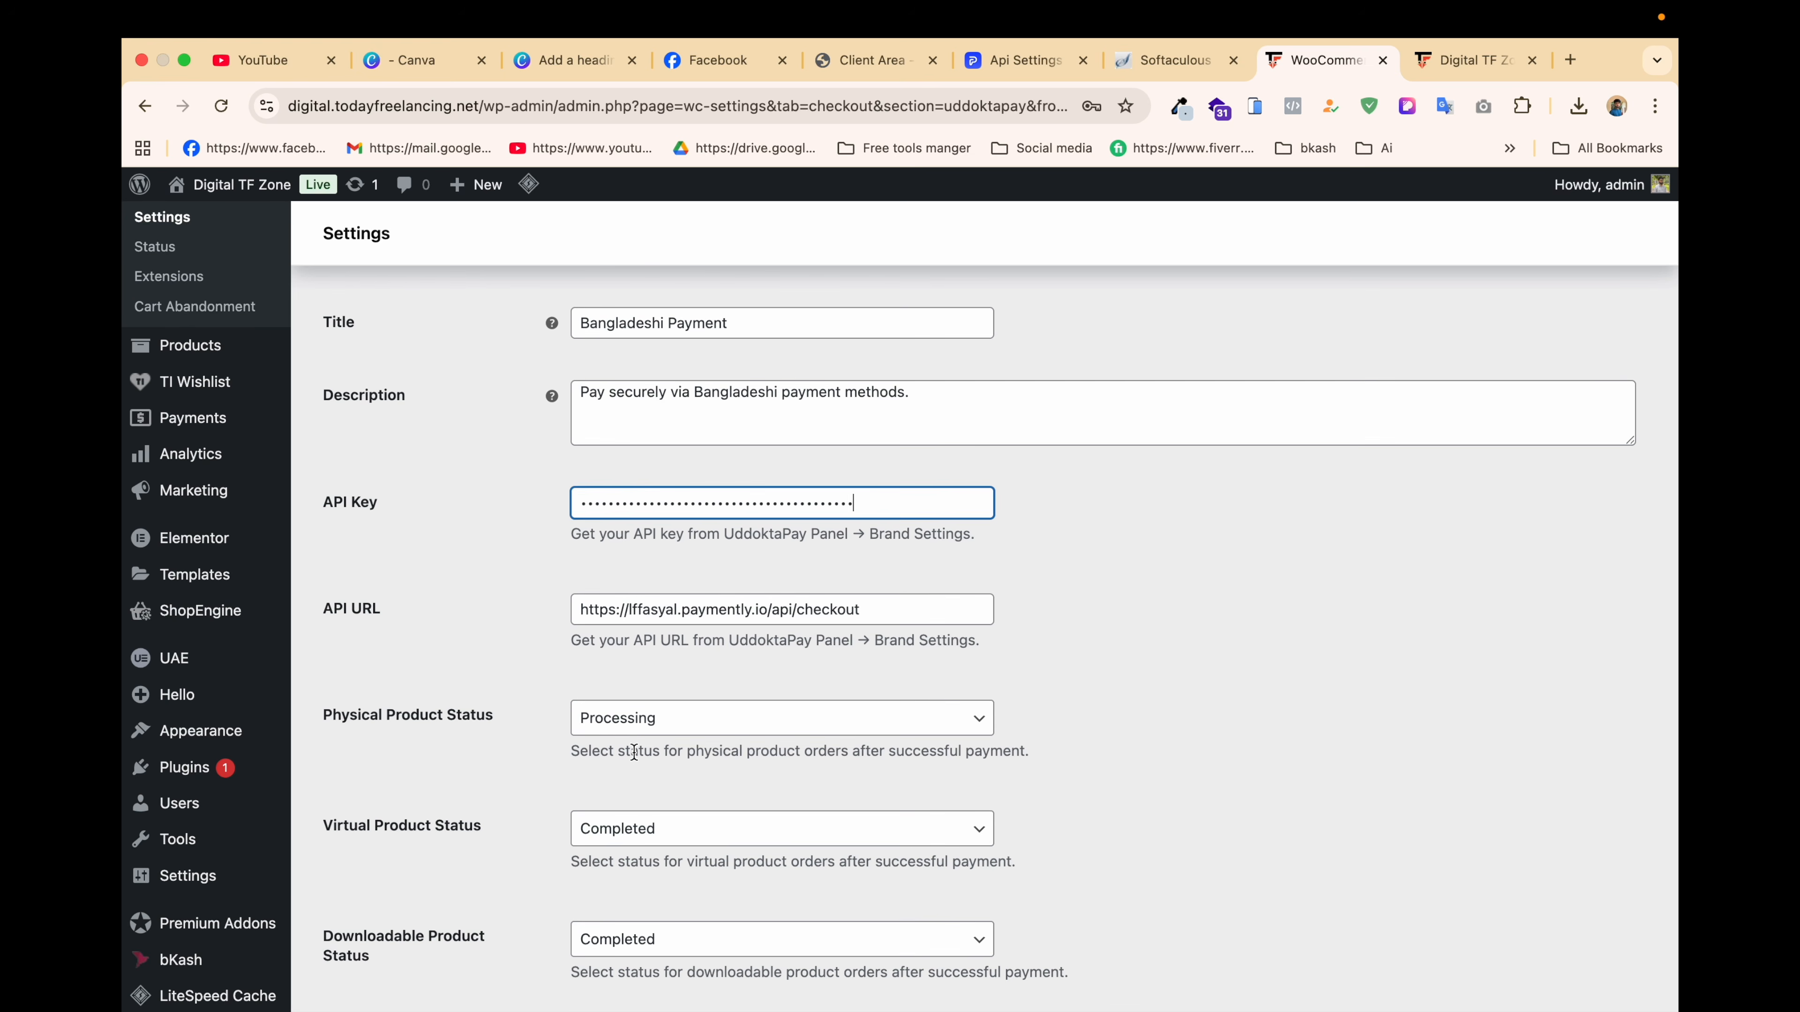
scroll(638, 758, down, 2)
scroll(636, 760, down, 1)
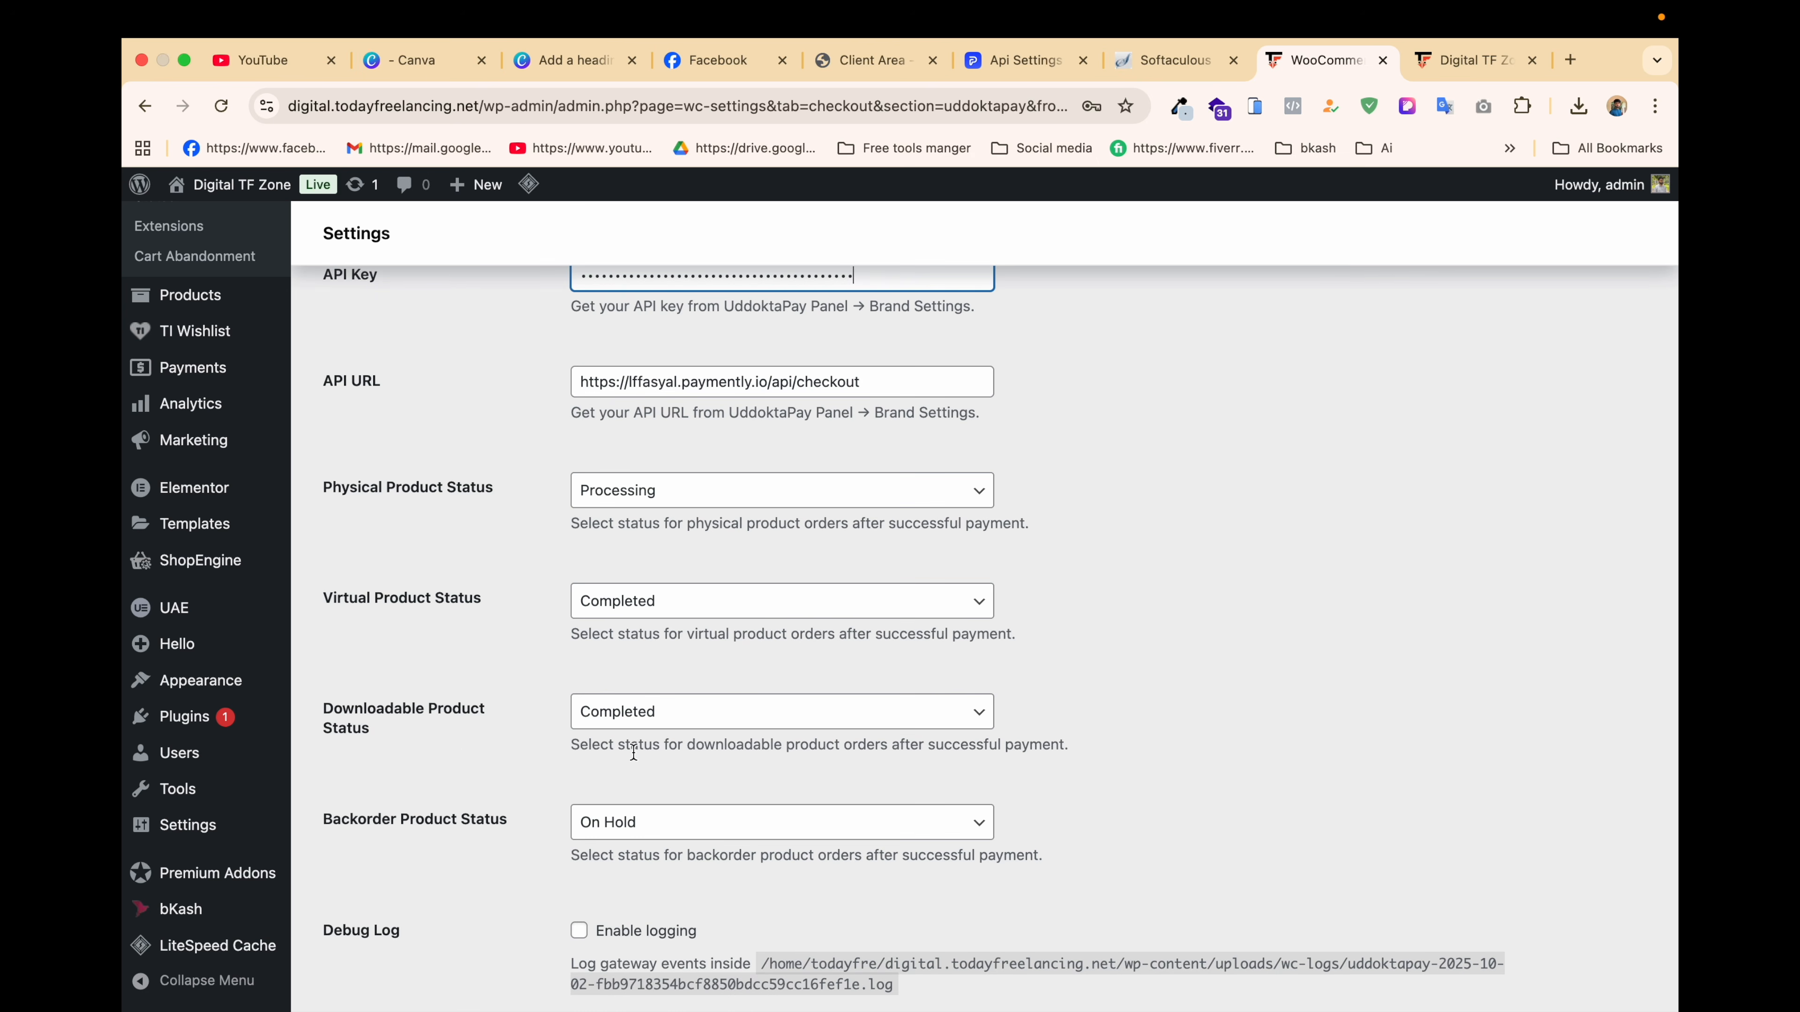
scroll(464, 754, down, 1)
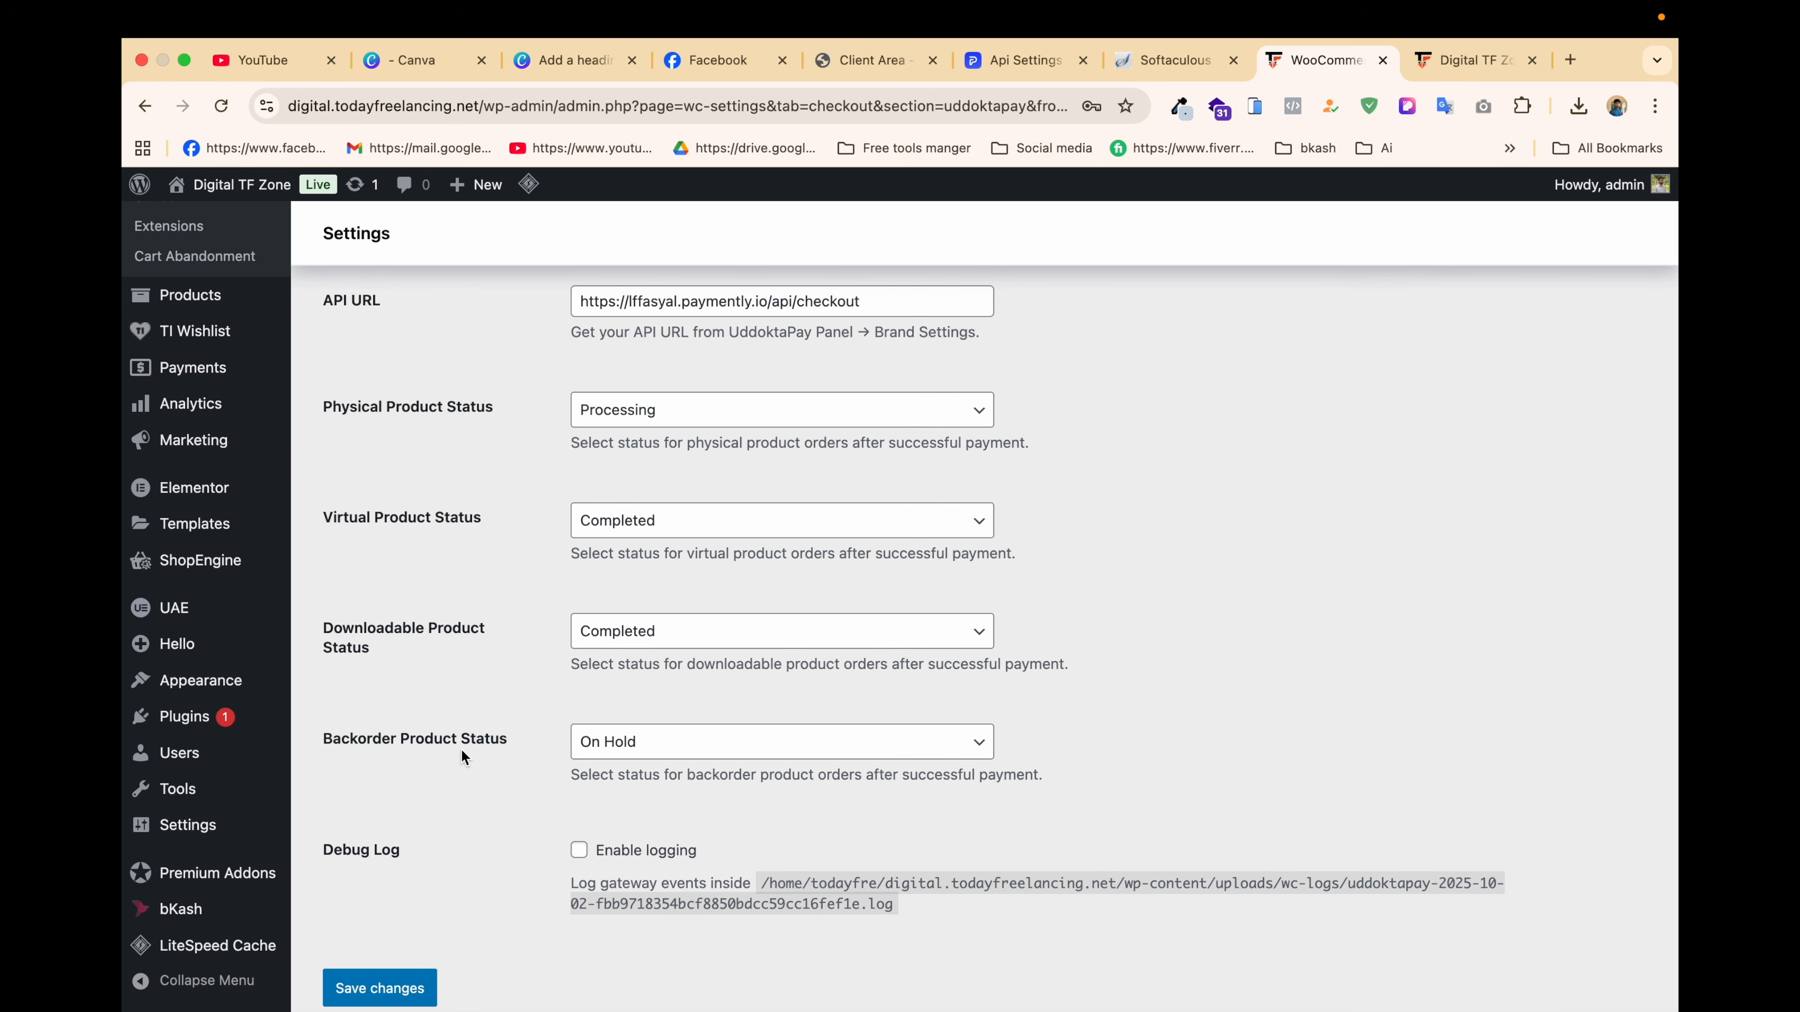
scroll(461, 757, up, 1)
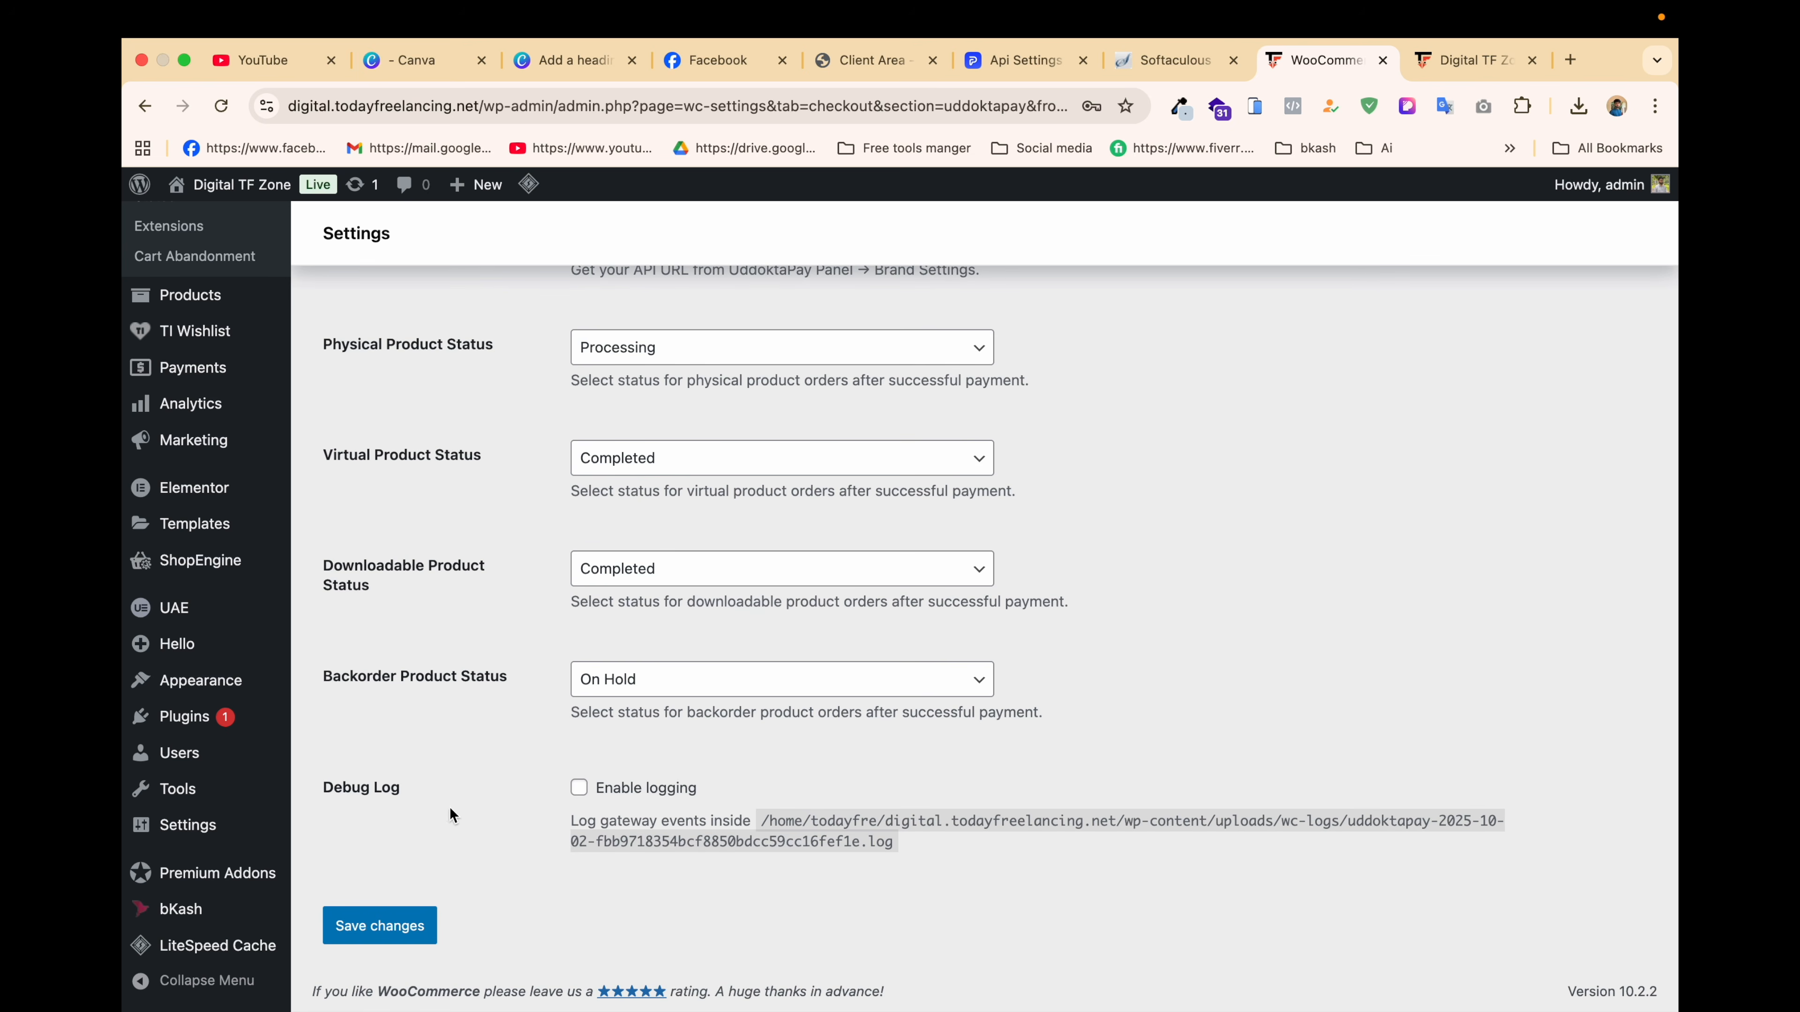
click(401, 922)
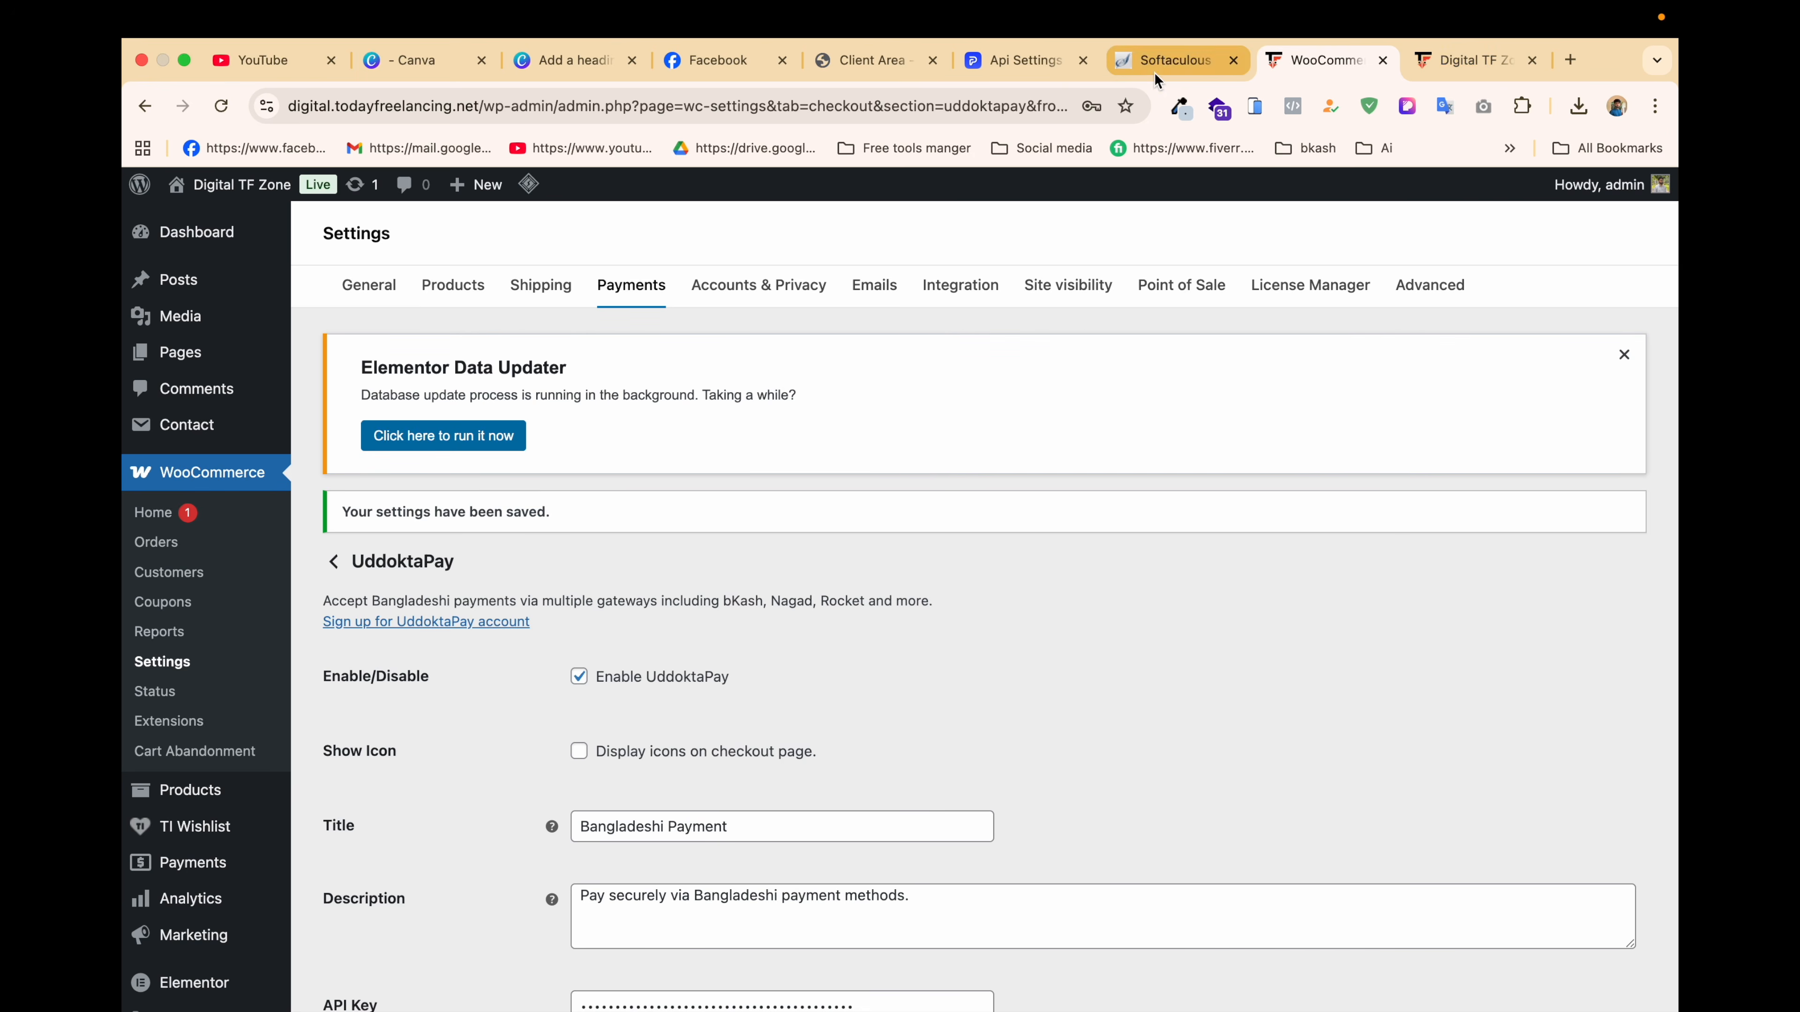
click(1026, 66)
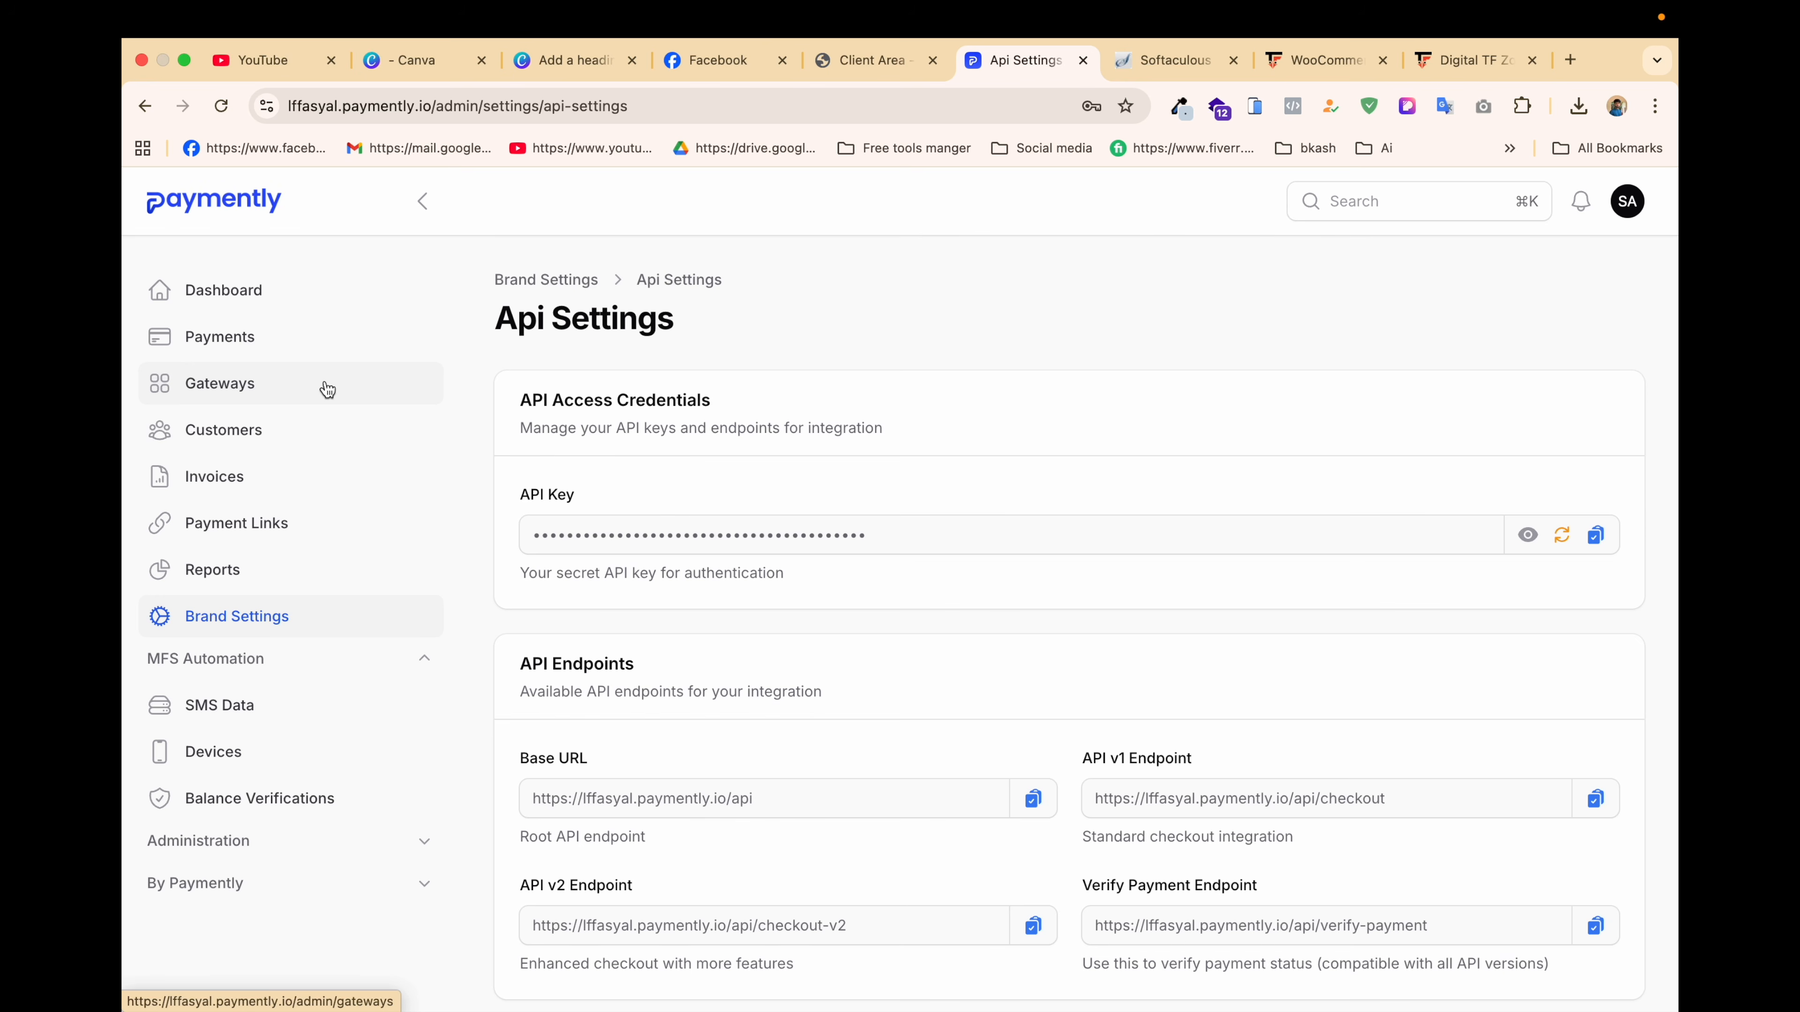
Step: Open Paymently's Devices list and bring up the Connect Android App QR code
click(248, 758)
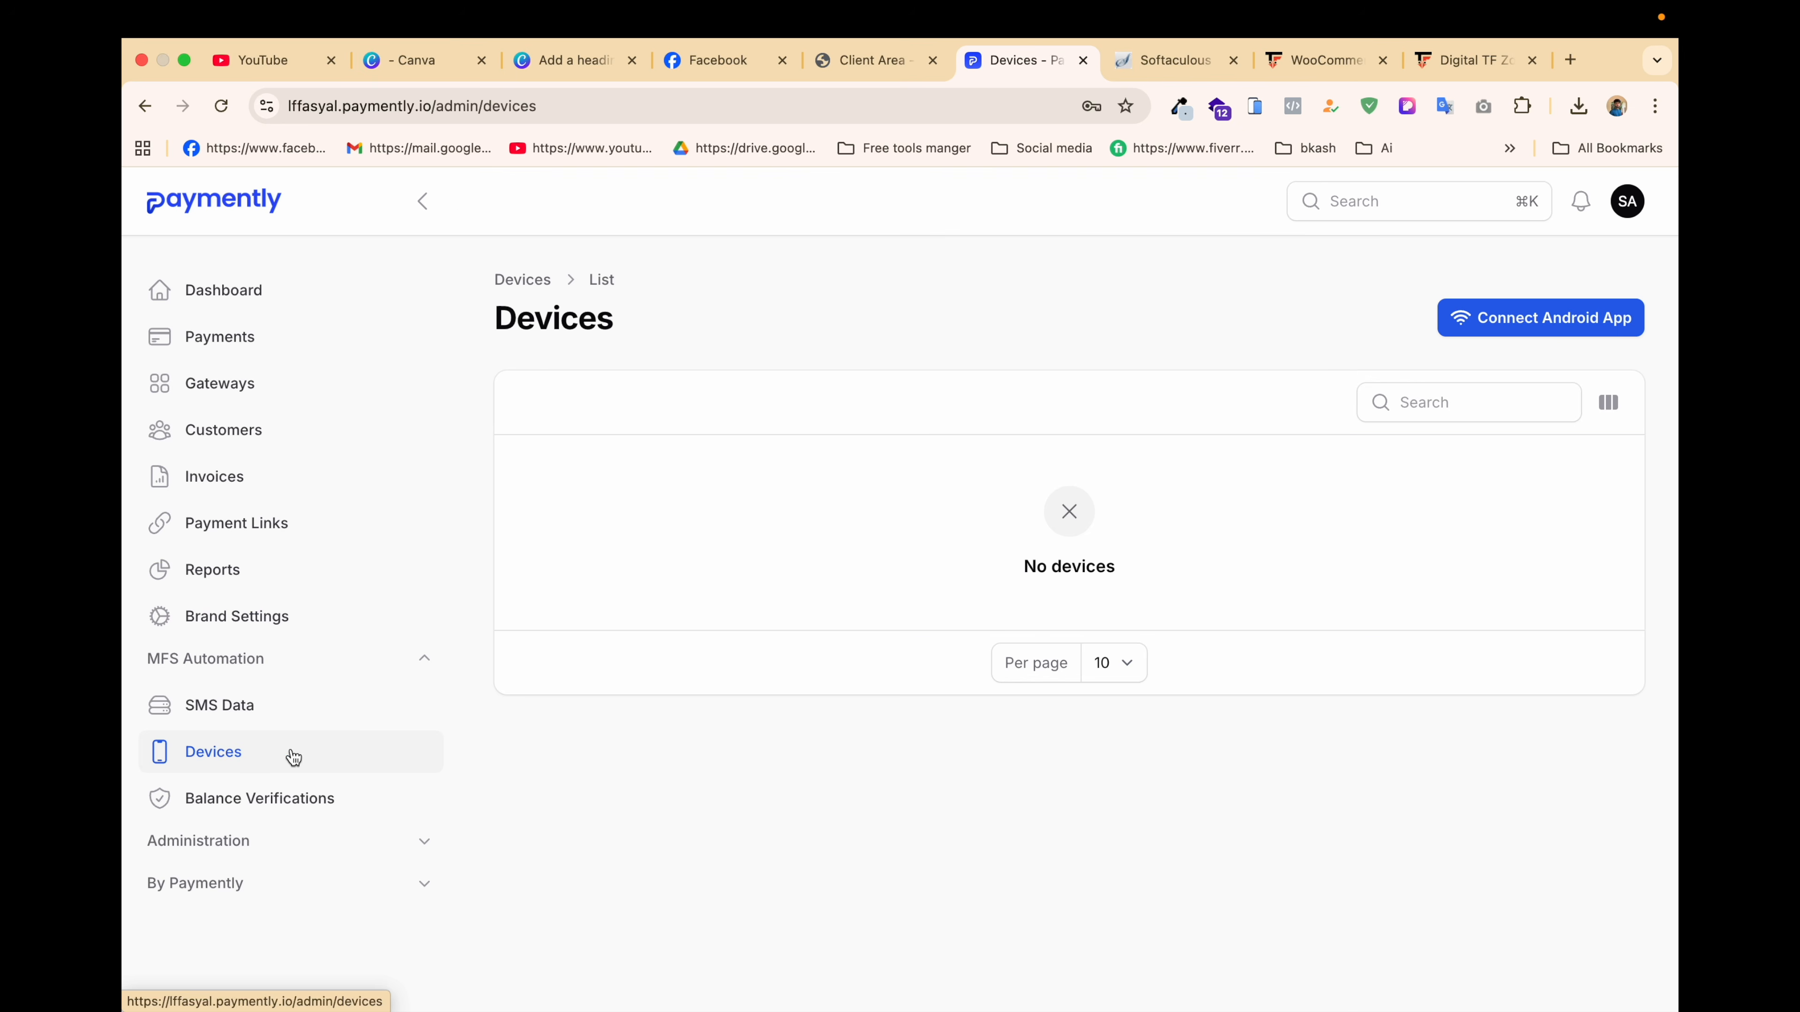
click(1559, 328)
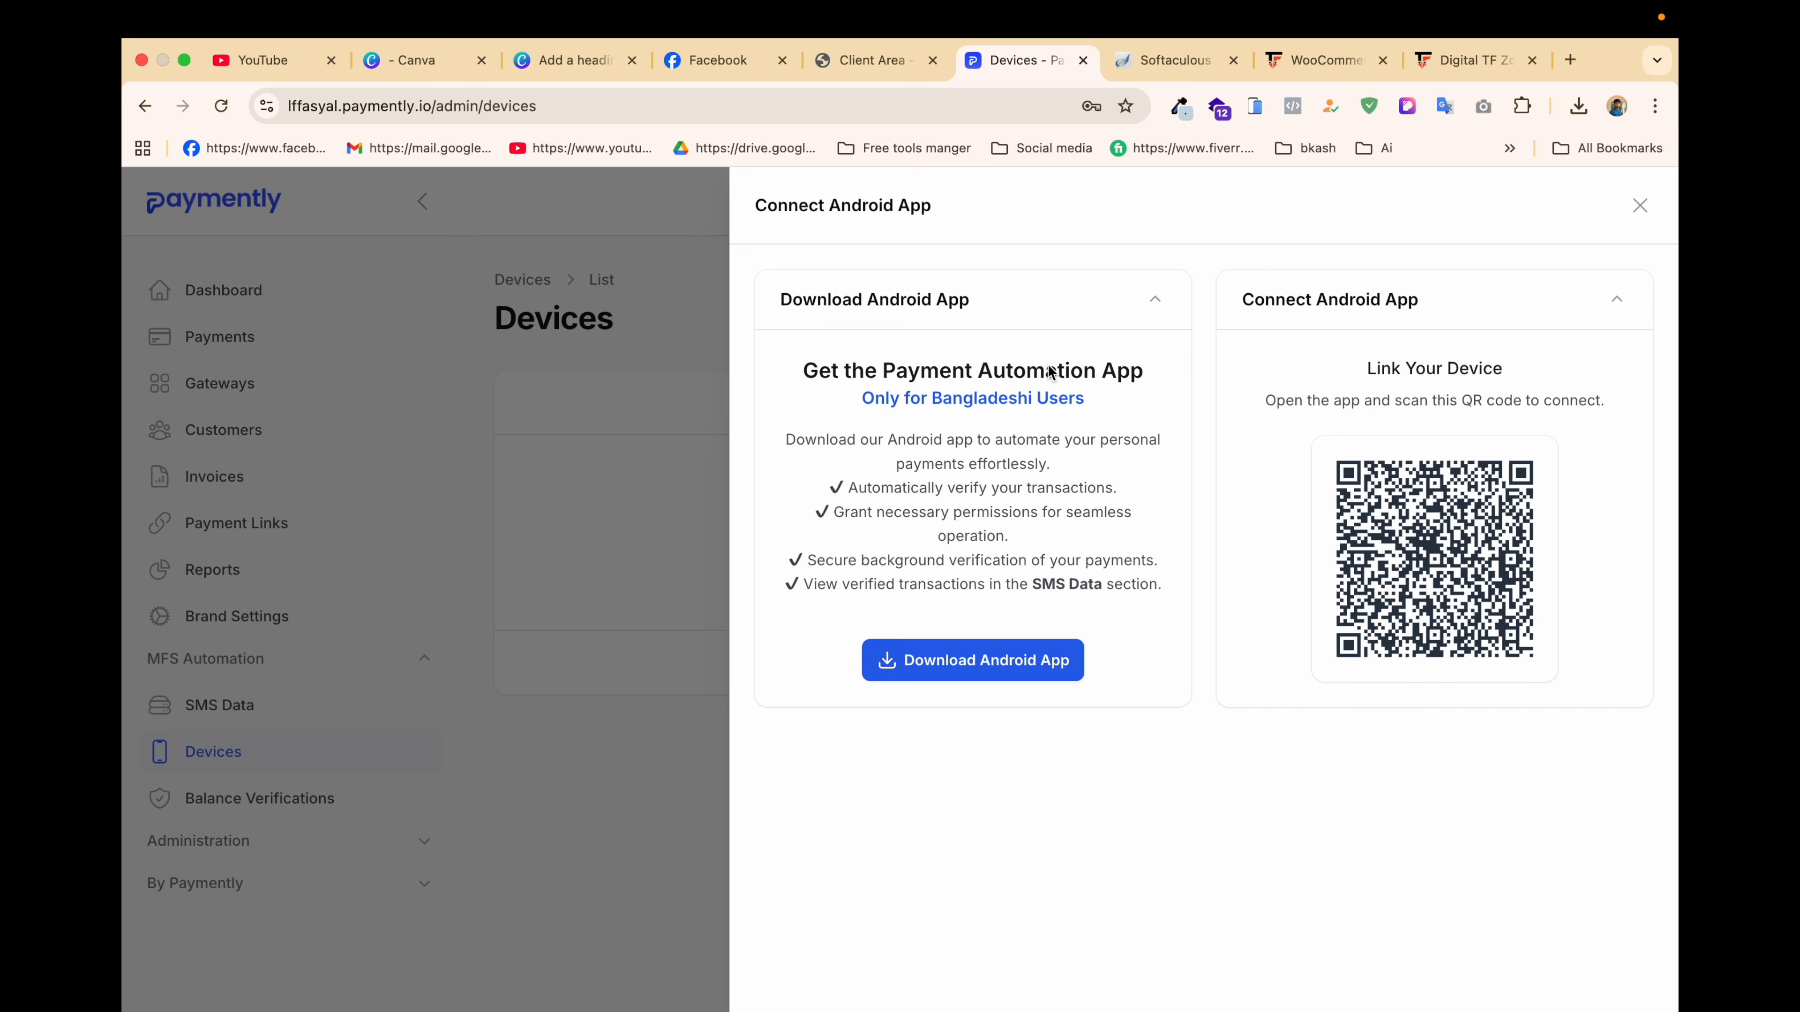
Step: Close the Android connection panel to reveal the linked realme RMX3760 device, then open a new tab
click(524, 784)
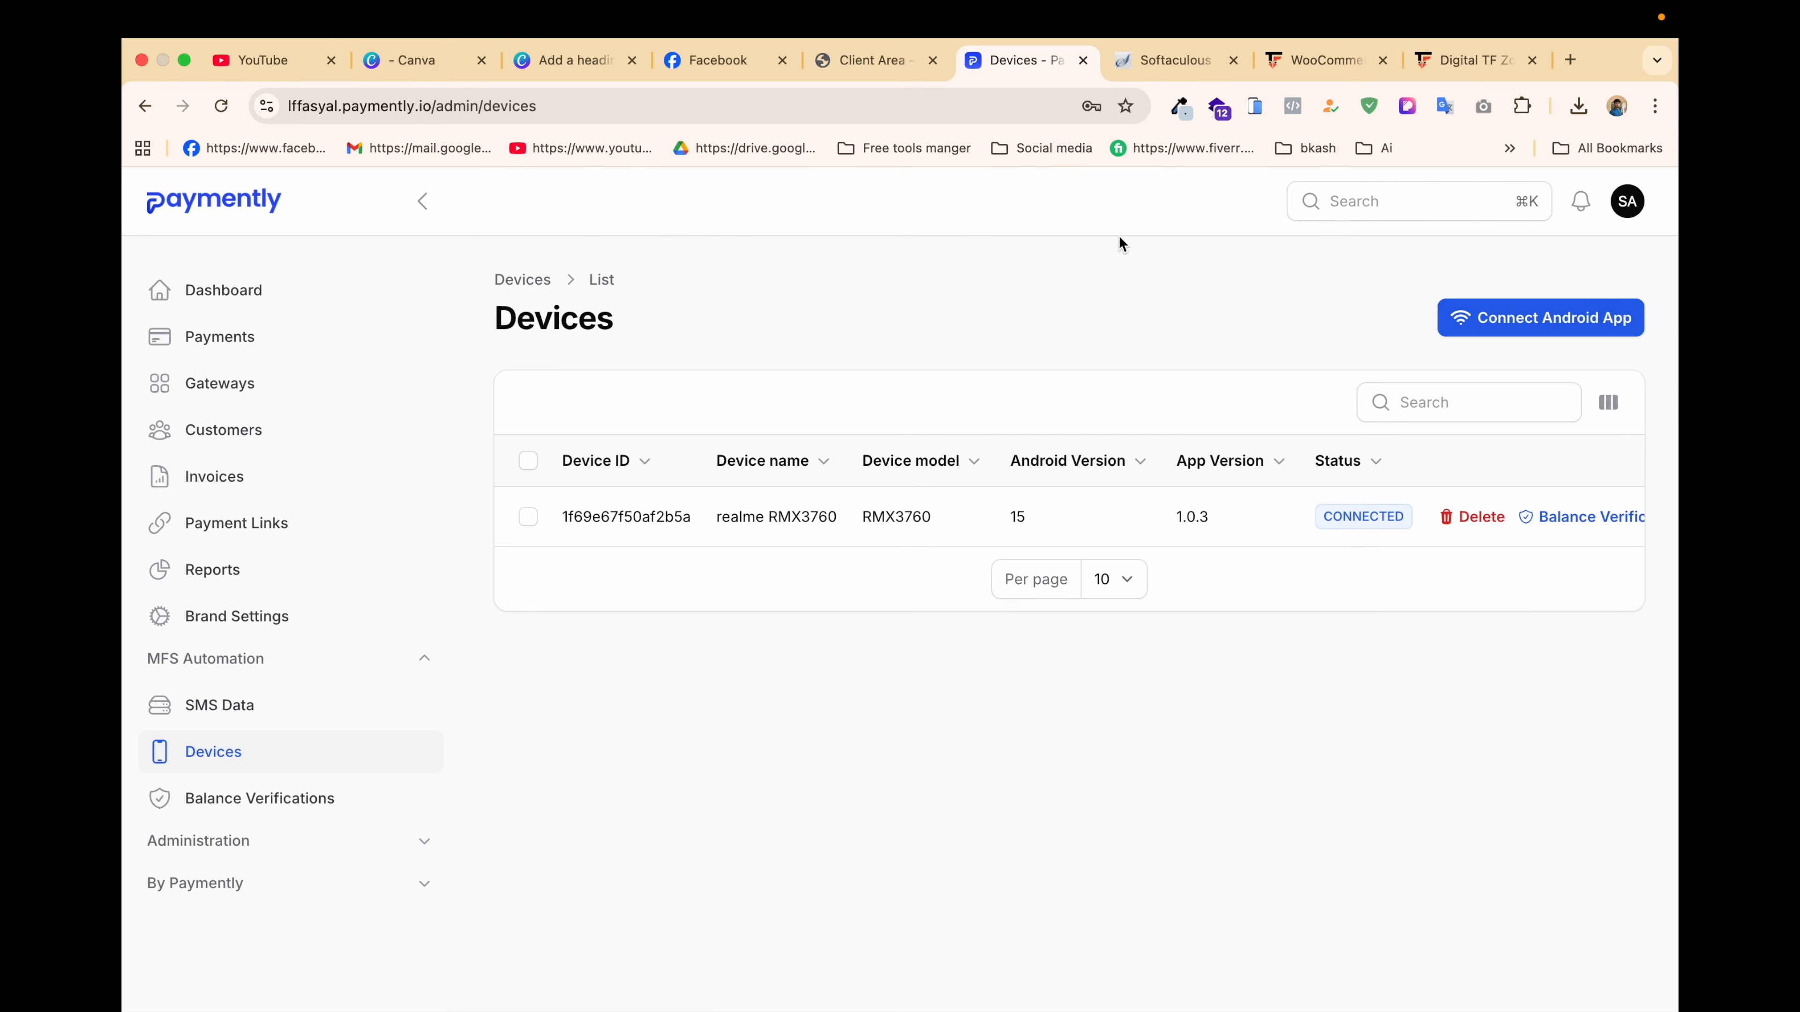
click(1570, 59)
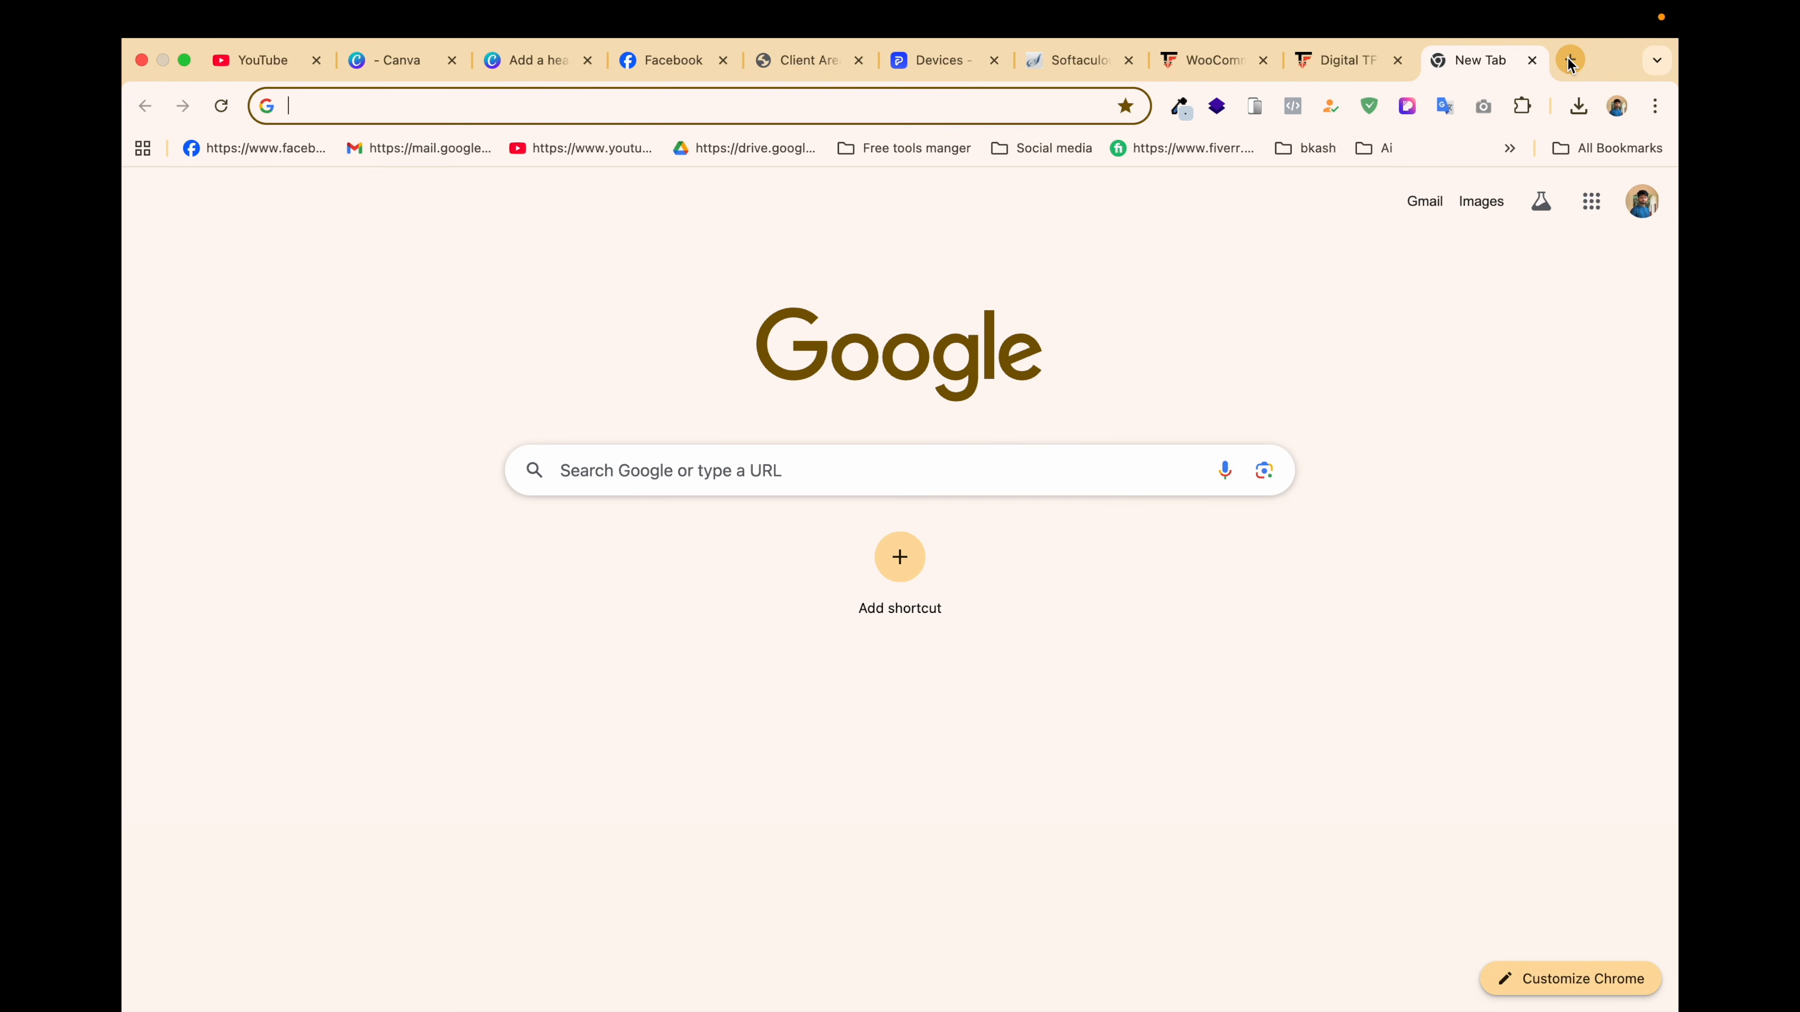
Step: Go to the Binance dashboard and open Account > API Management
text(binance login)
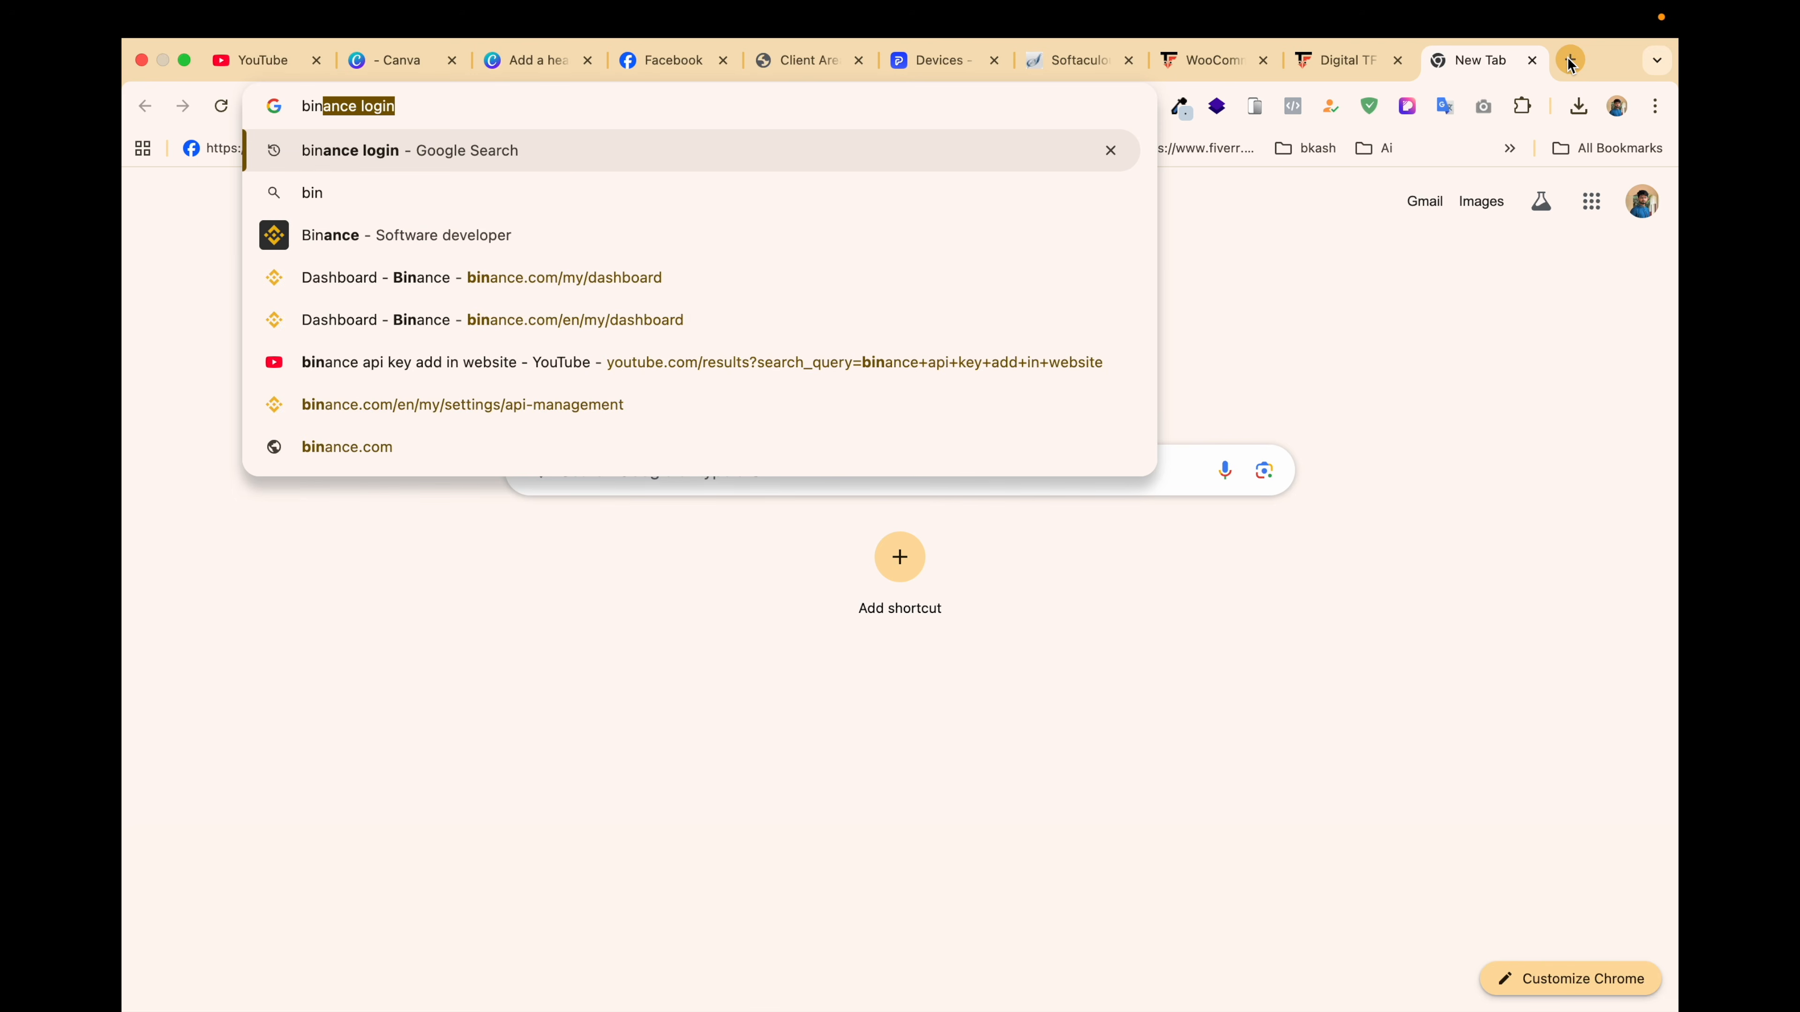
click(590, 282)
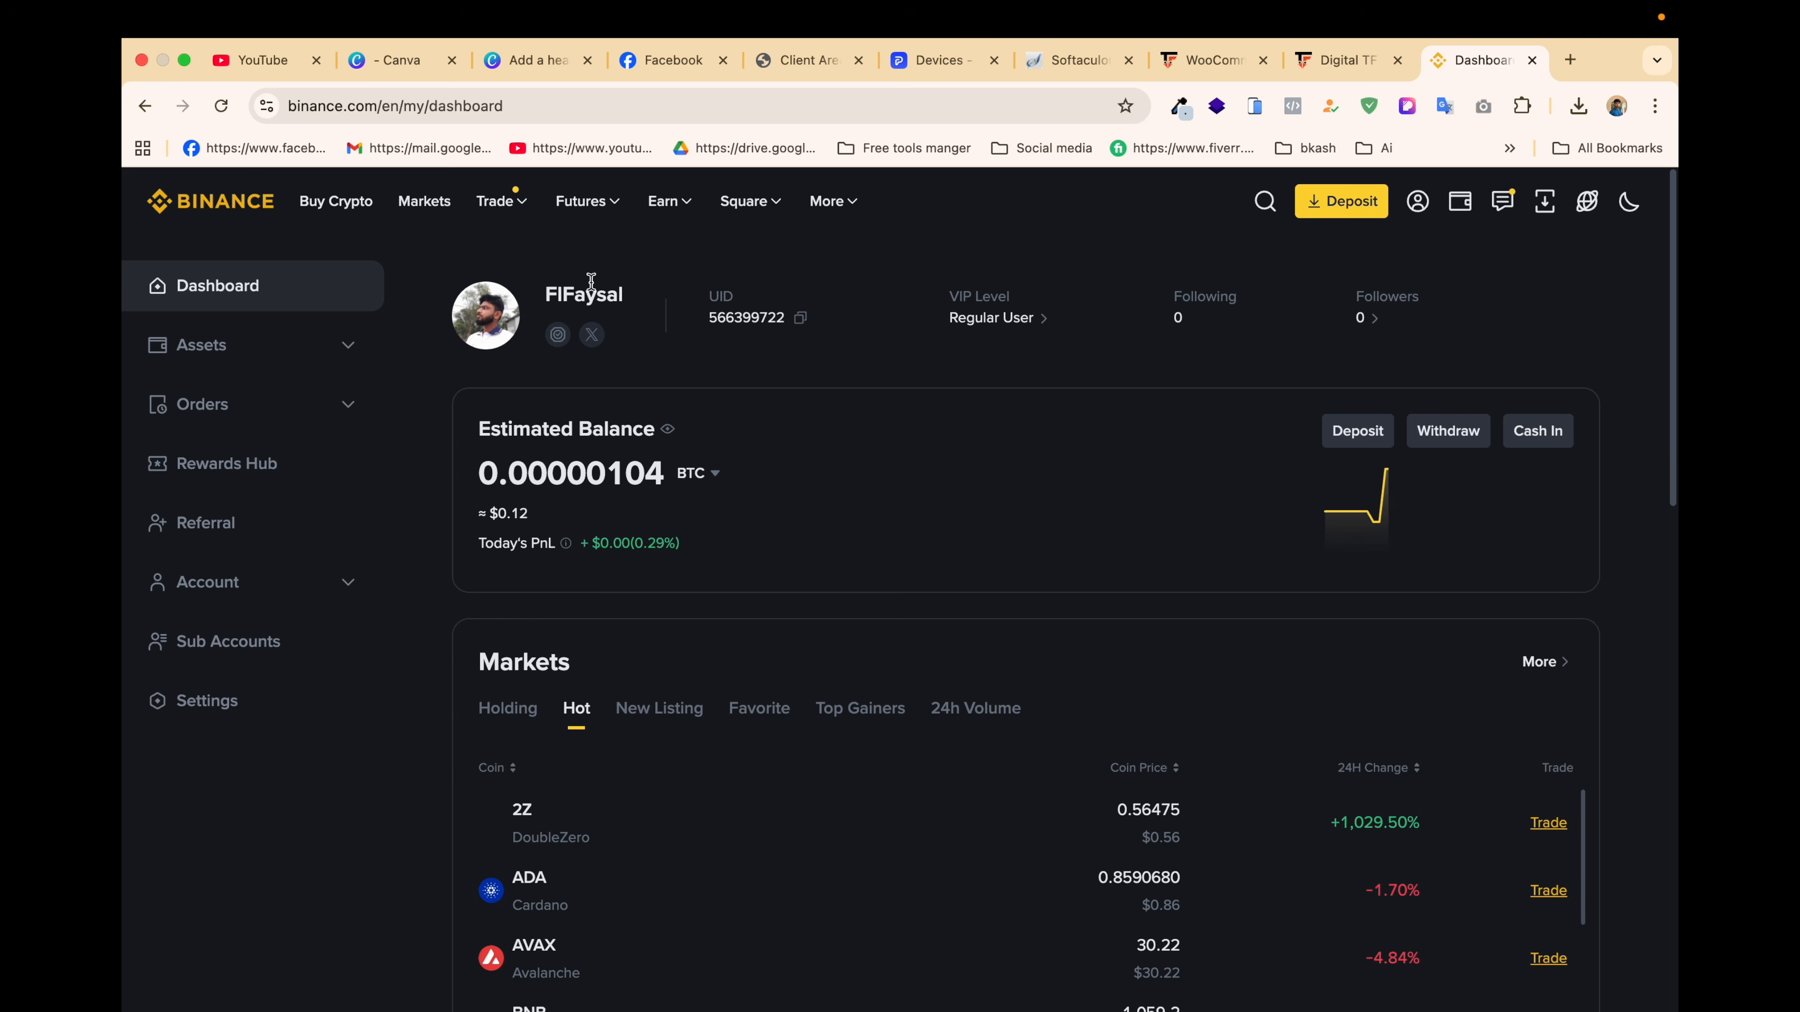
click(691, 491)
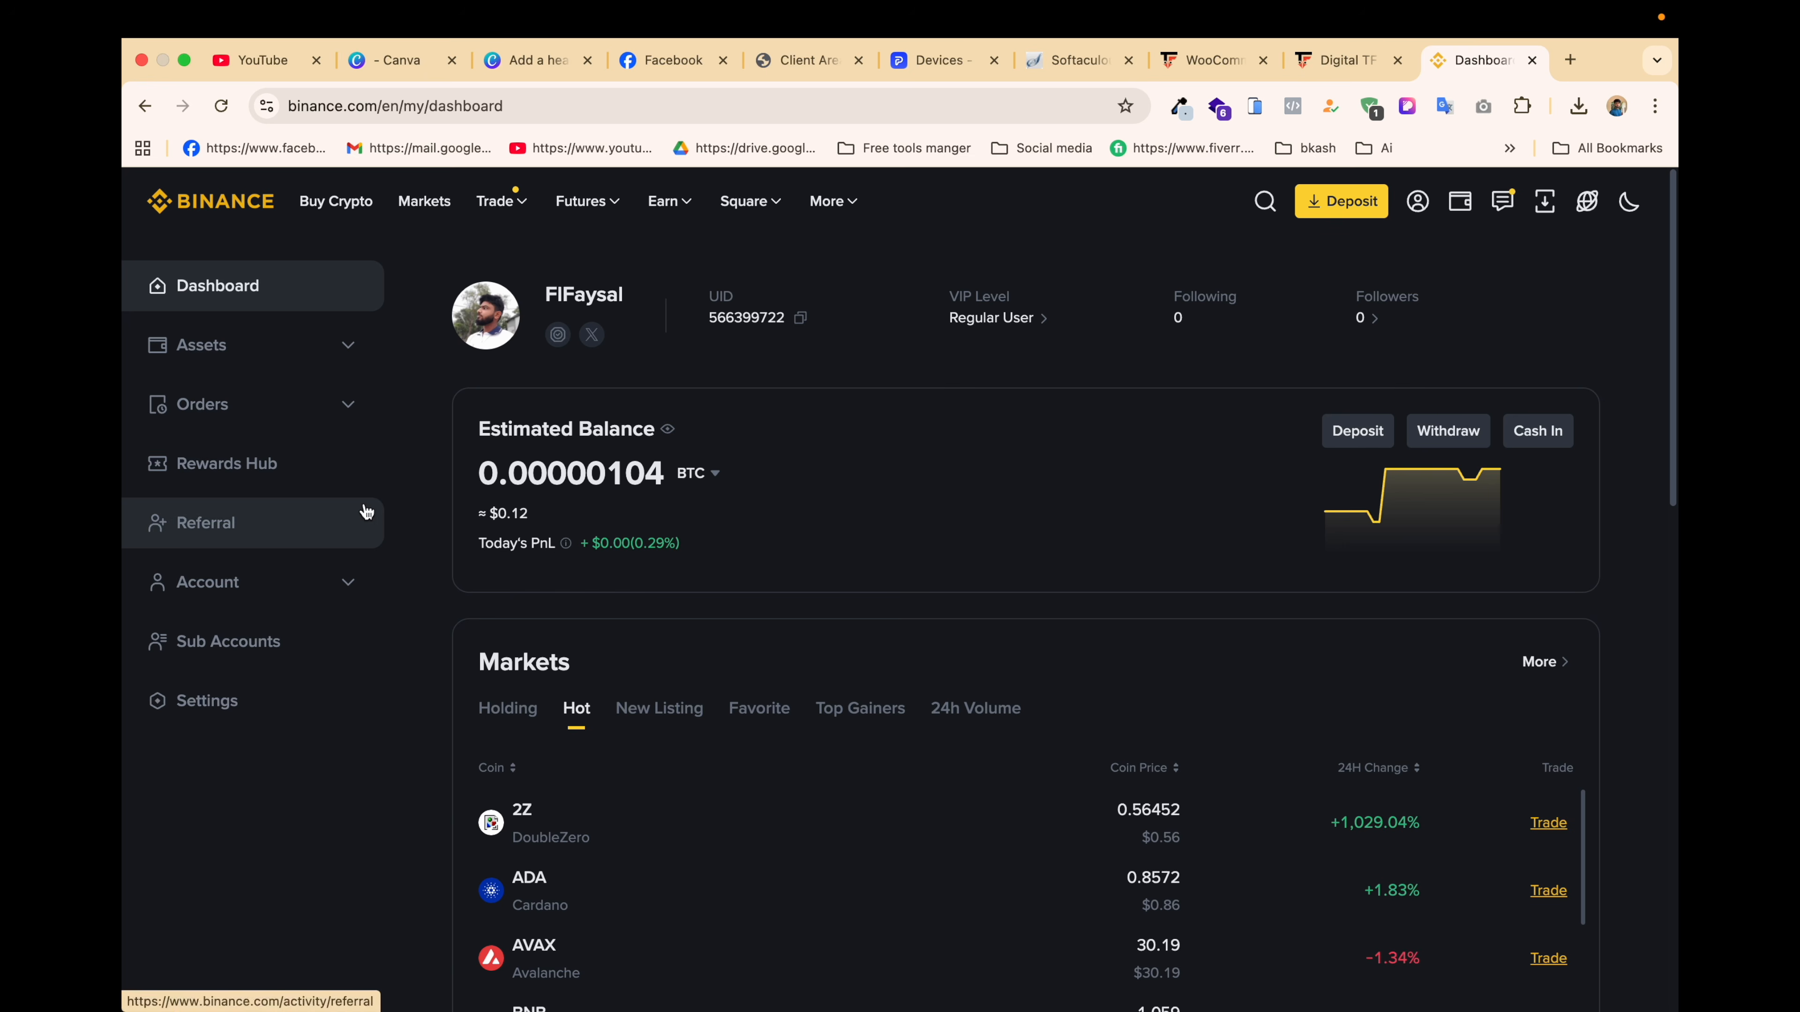
click(325, 592)
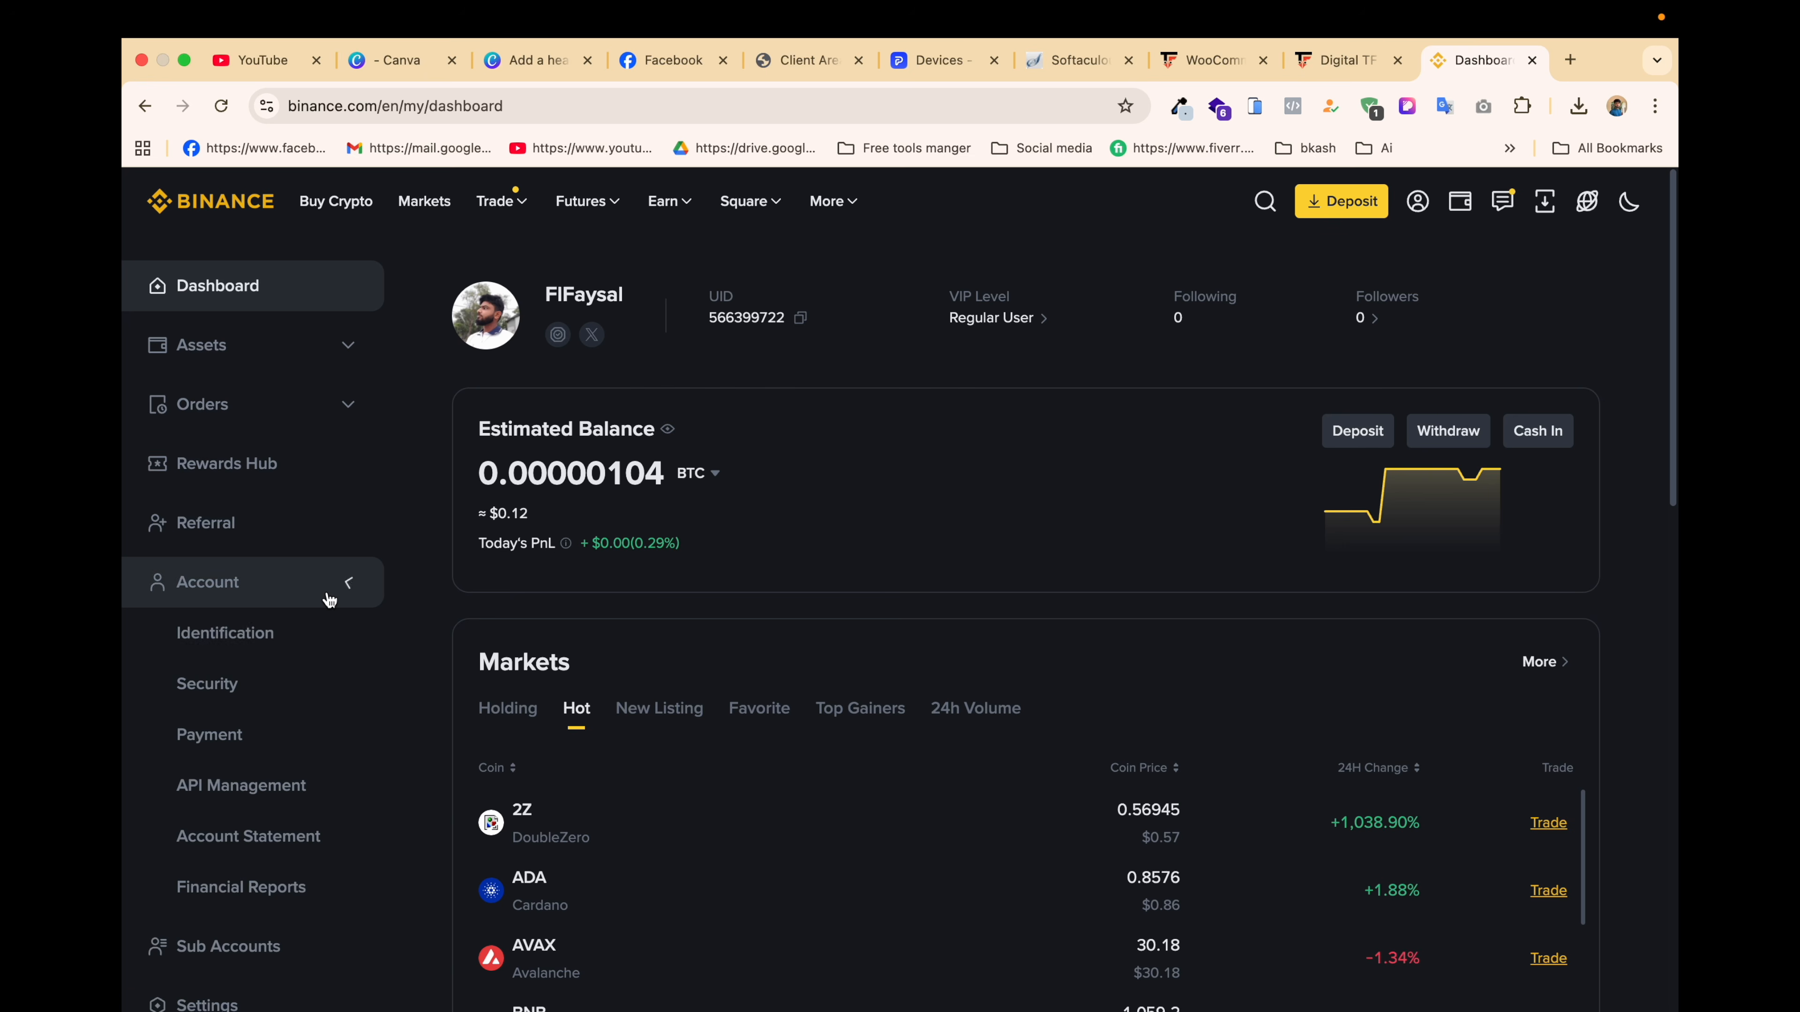
click(244, 800)
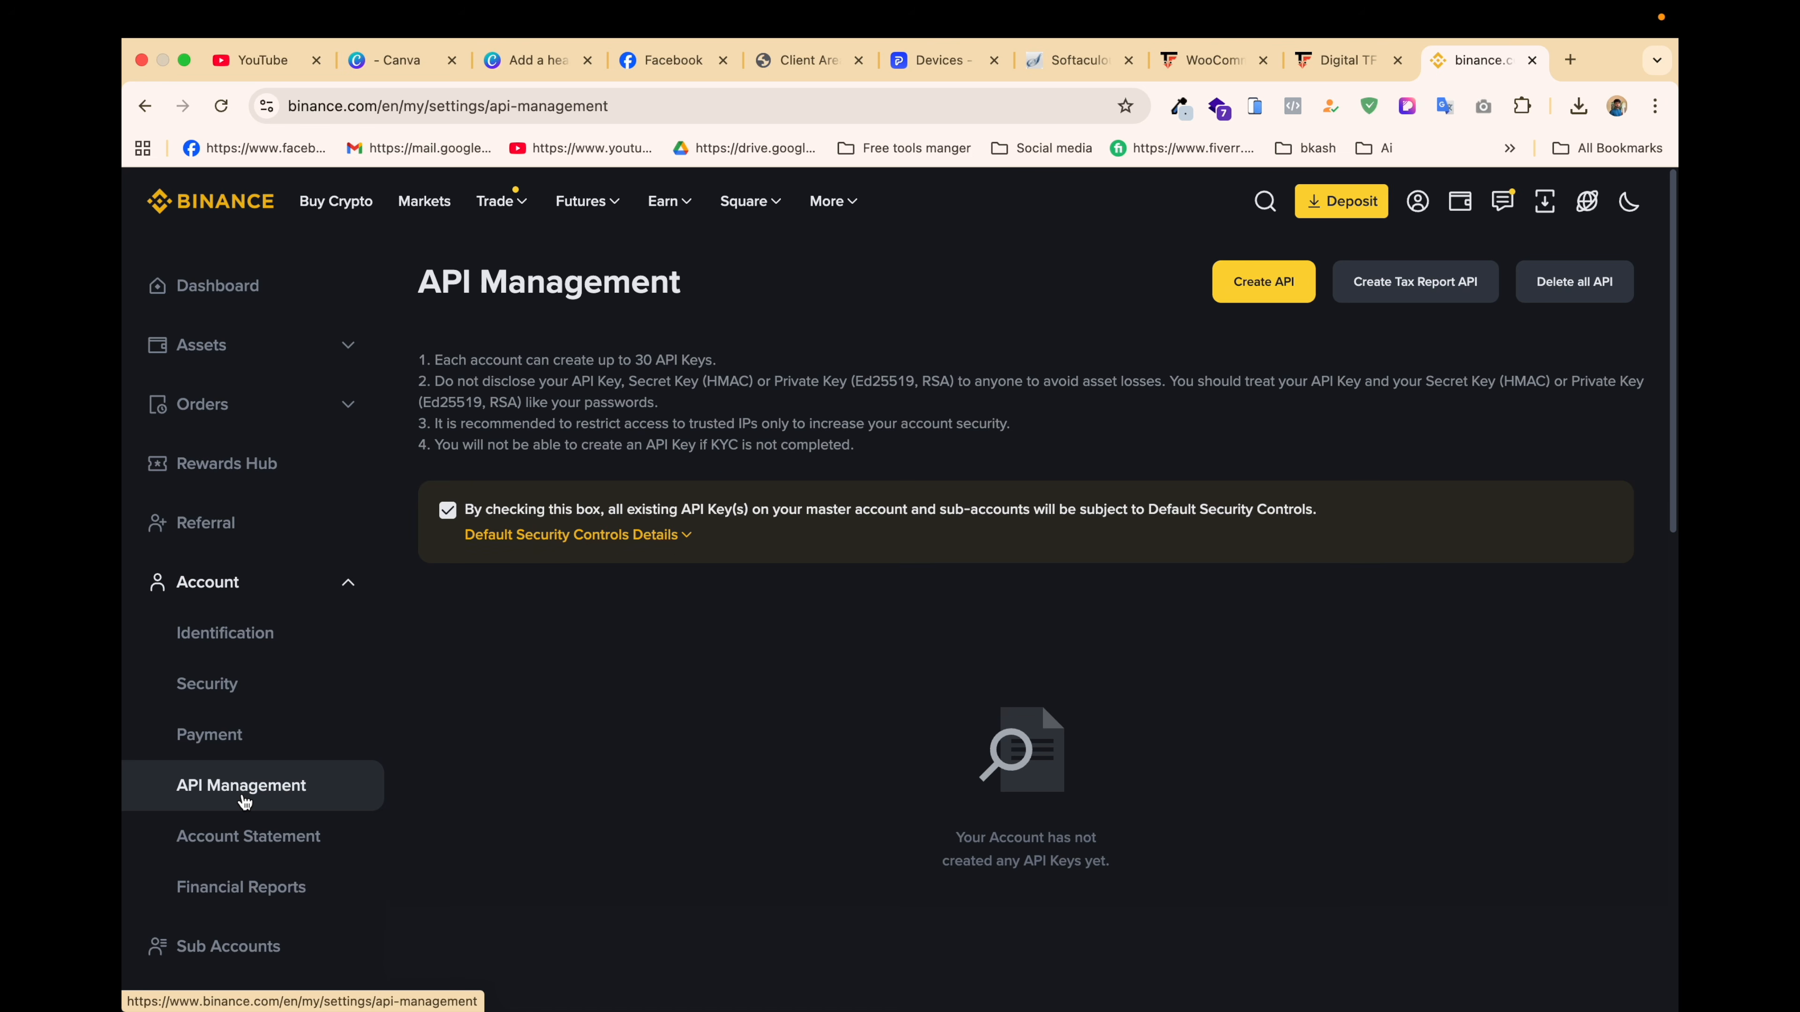
Step: Create a new system-generated Binance API key labelled 'payment website'
click(1267, 287)
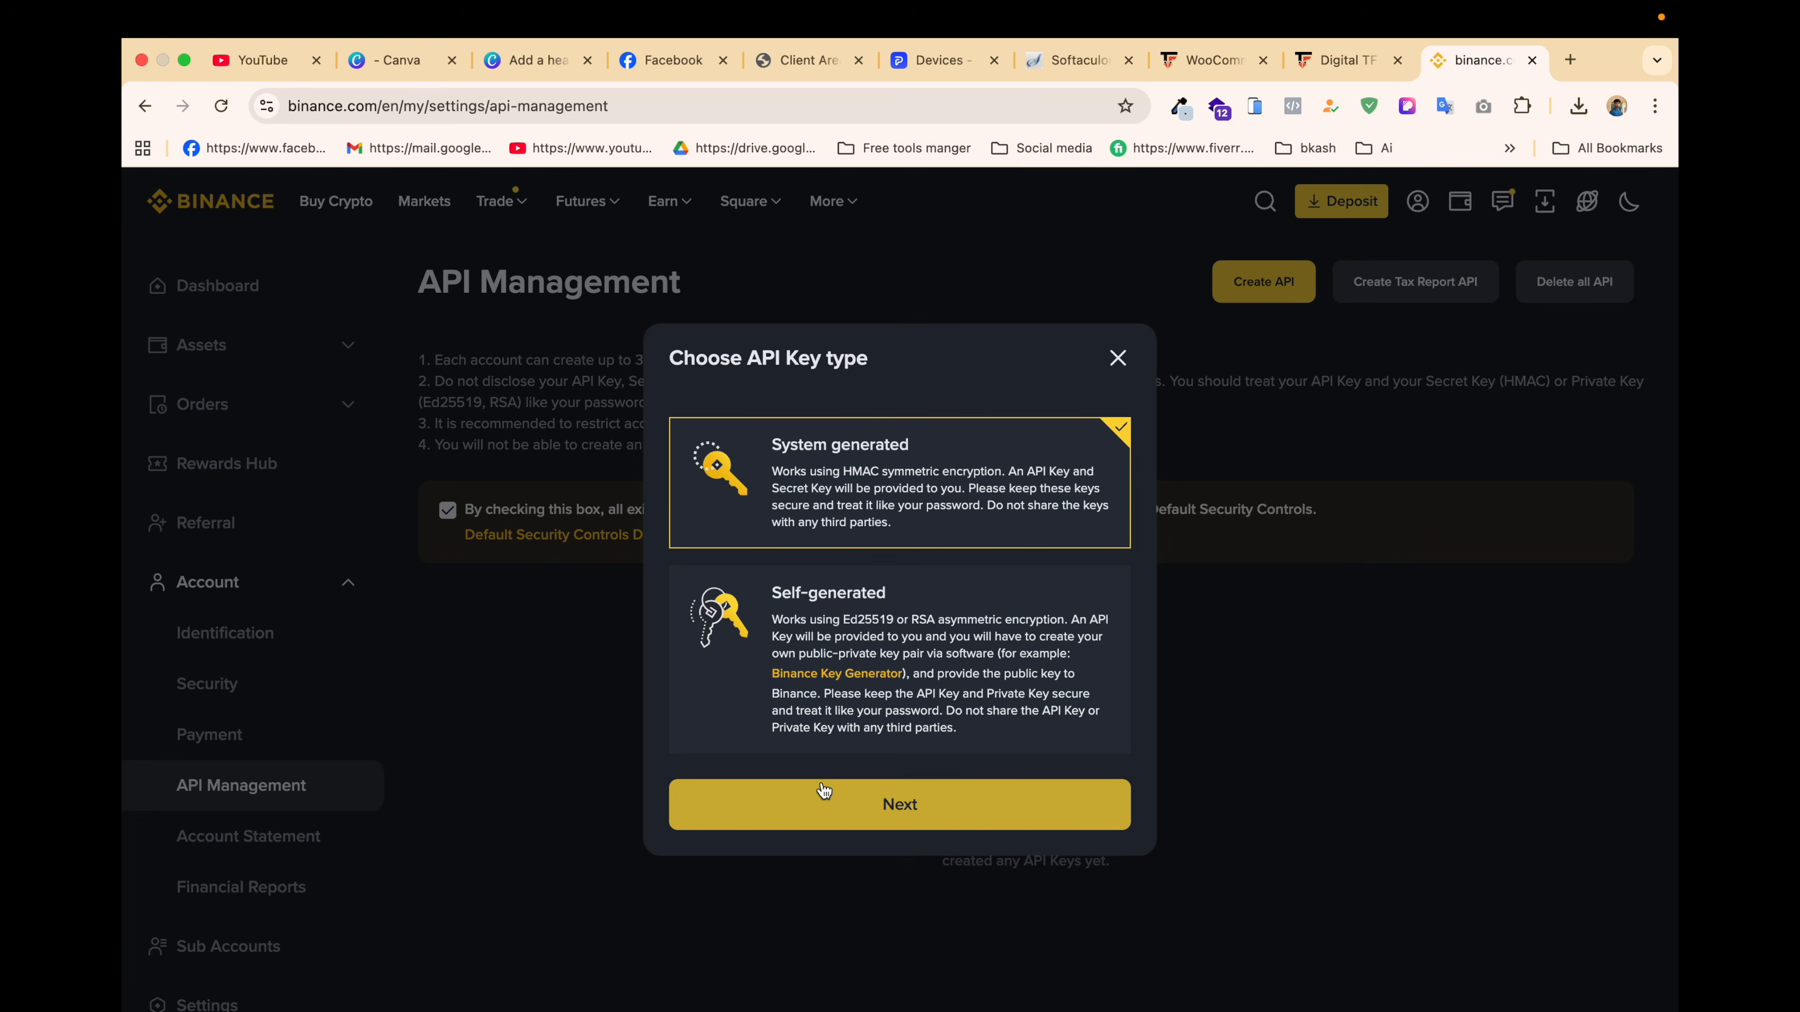
click(837, 808)
click(853, 600)
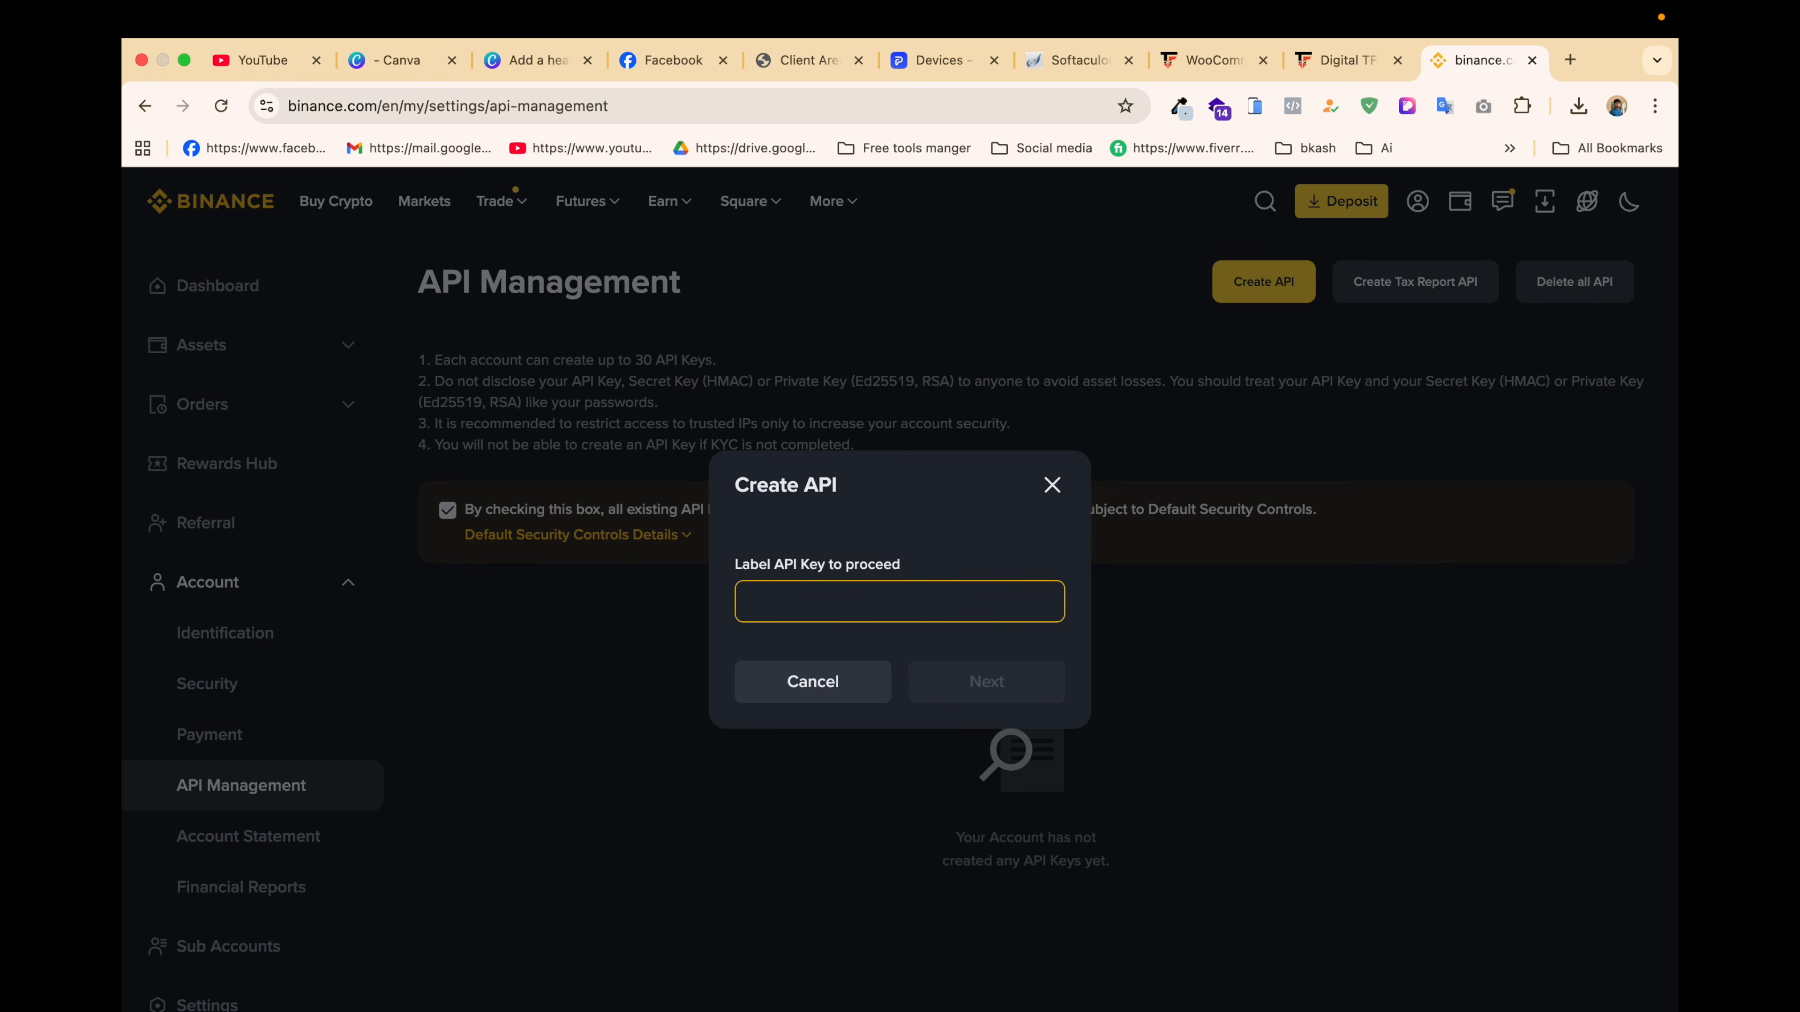
text(payment website)
key(Return)
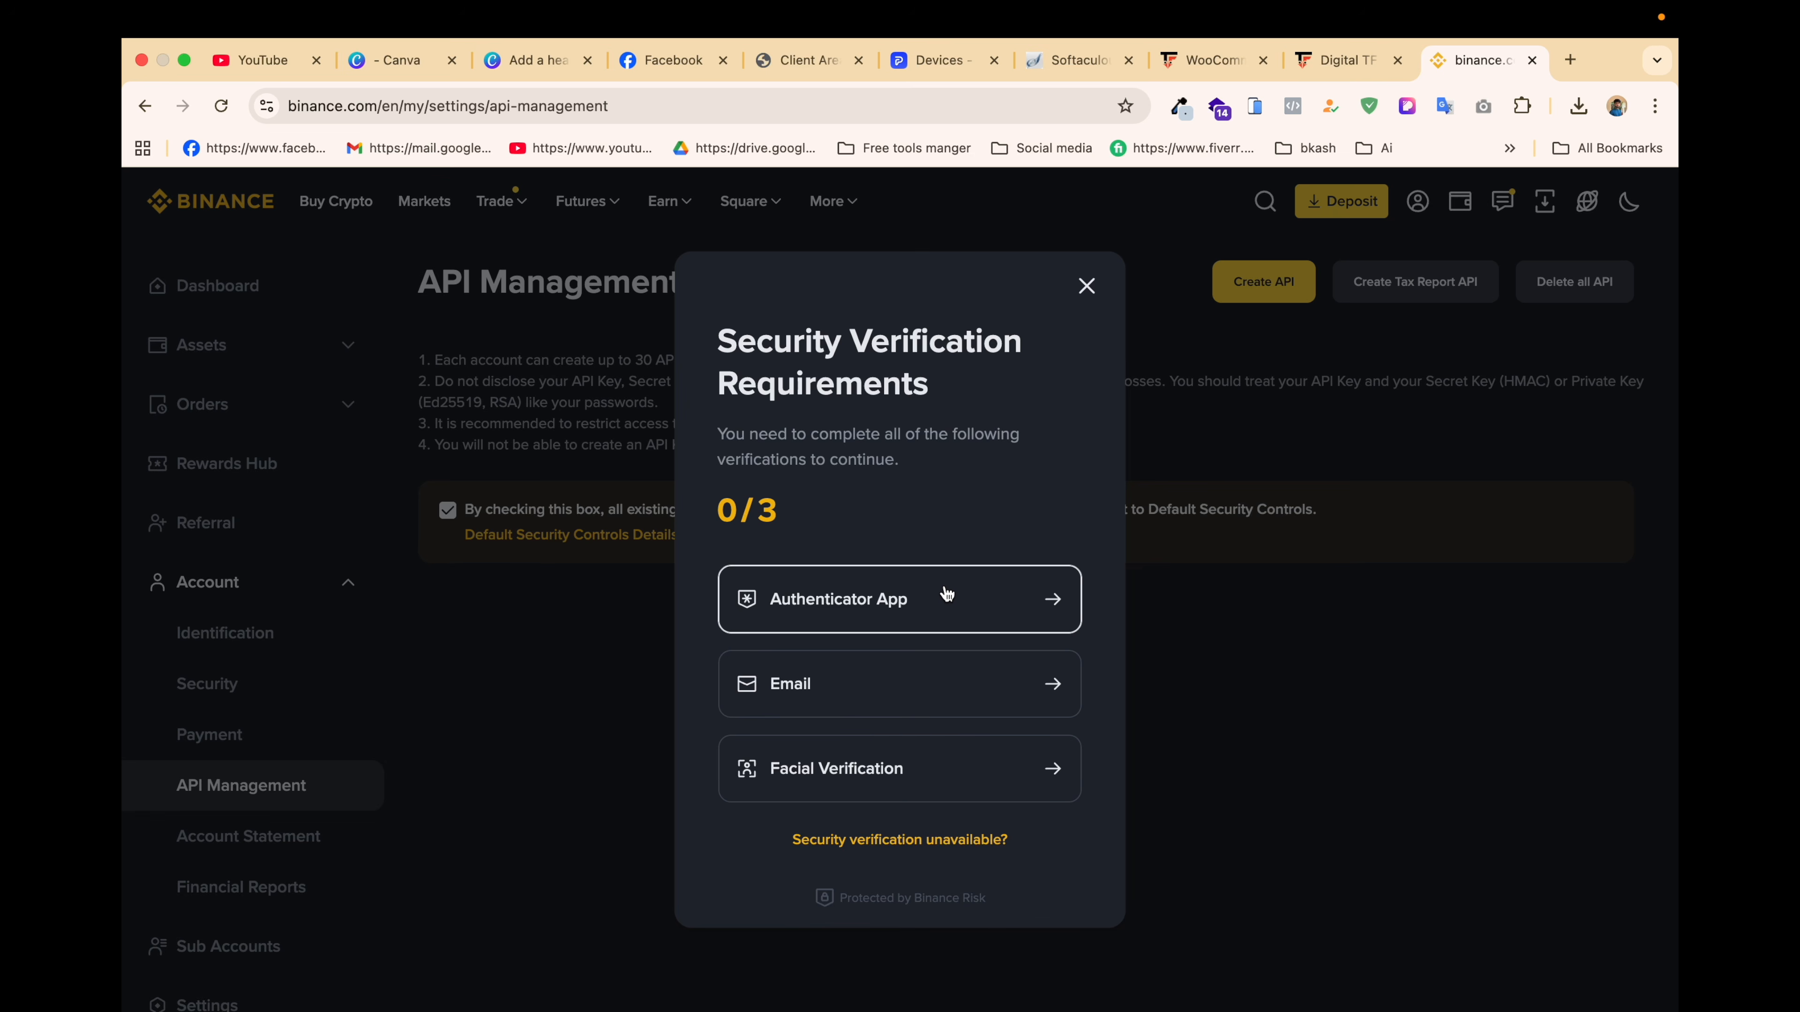
Step: Pass the authenticator-app security check and copy the new API key
click(949, 597)
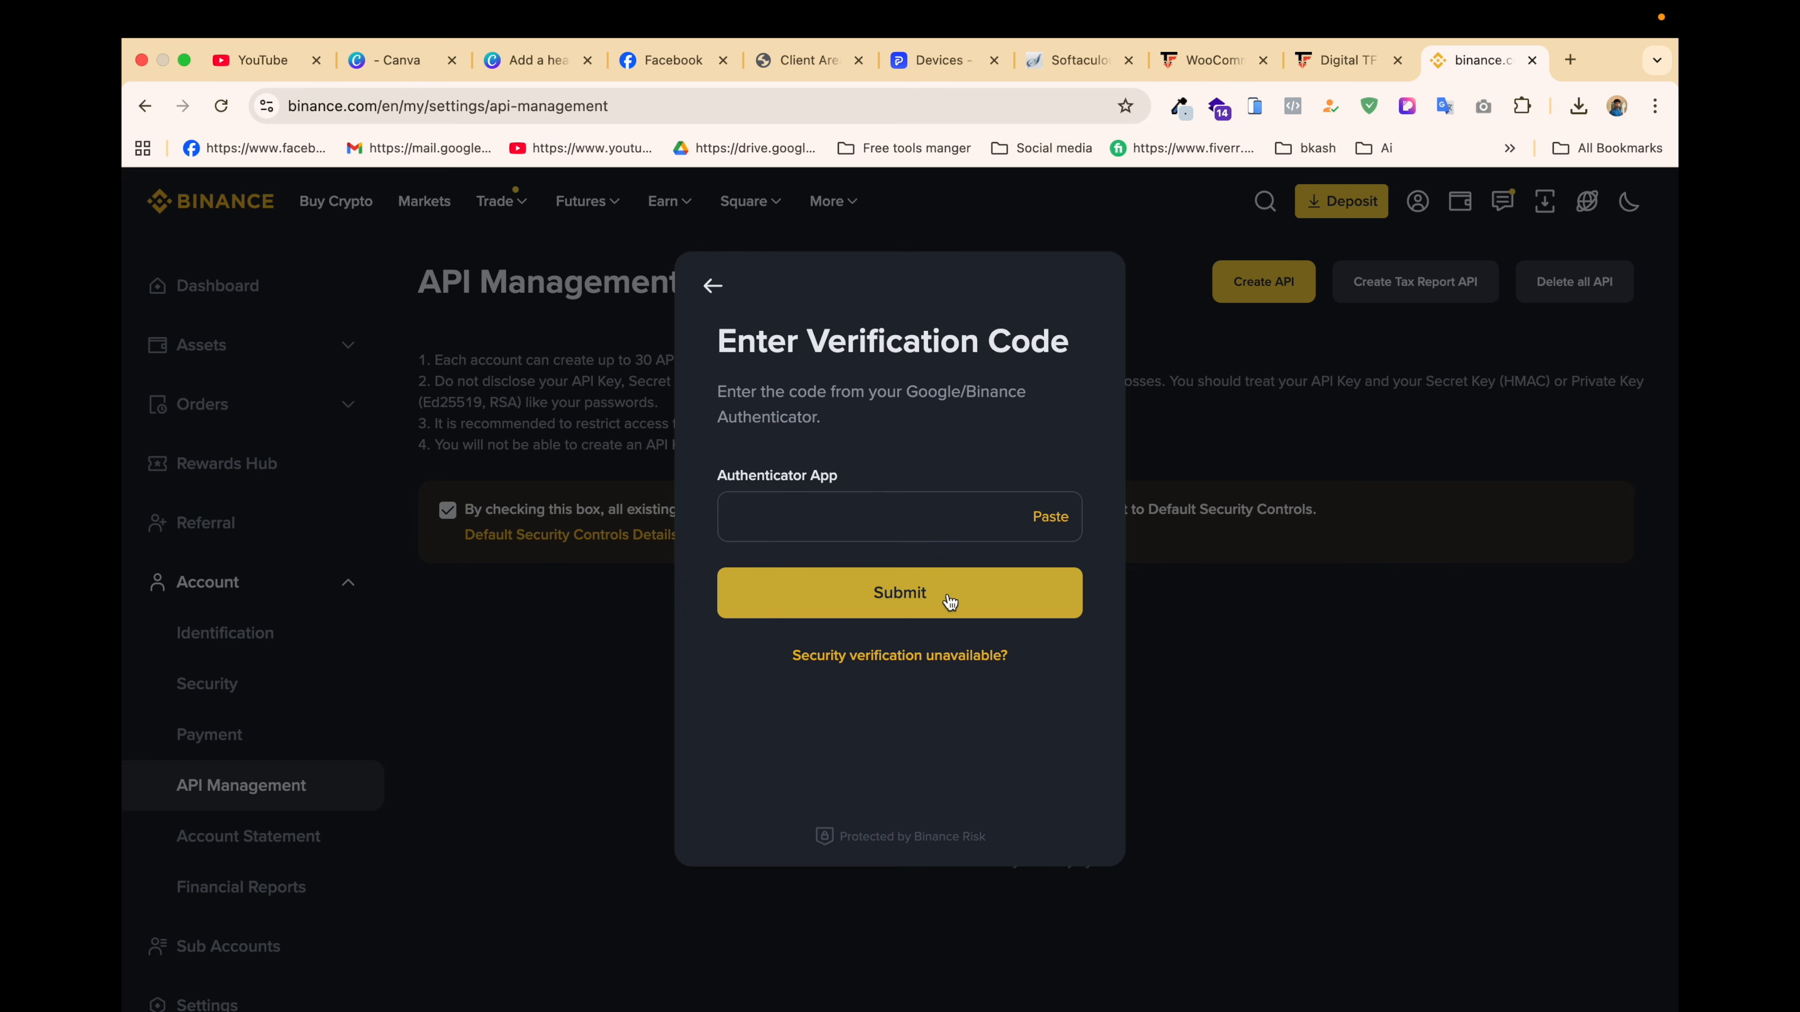
click(949, 601)
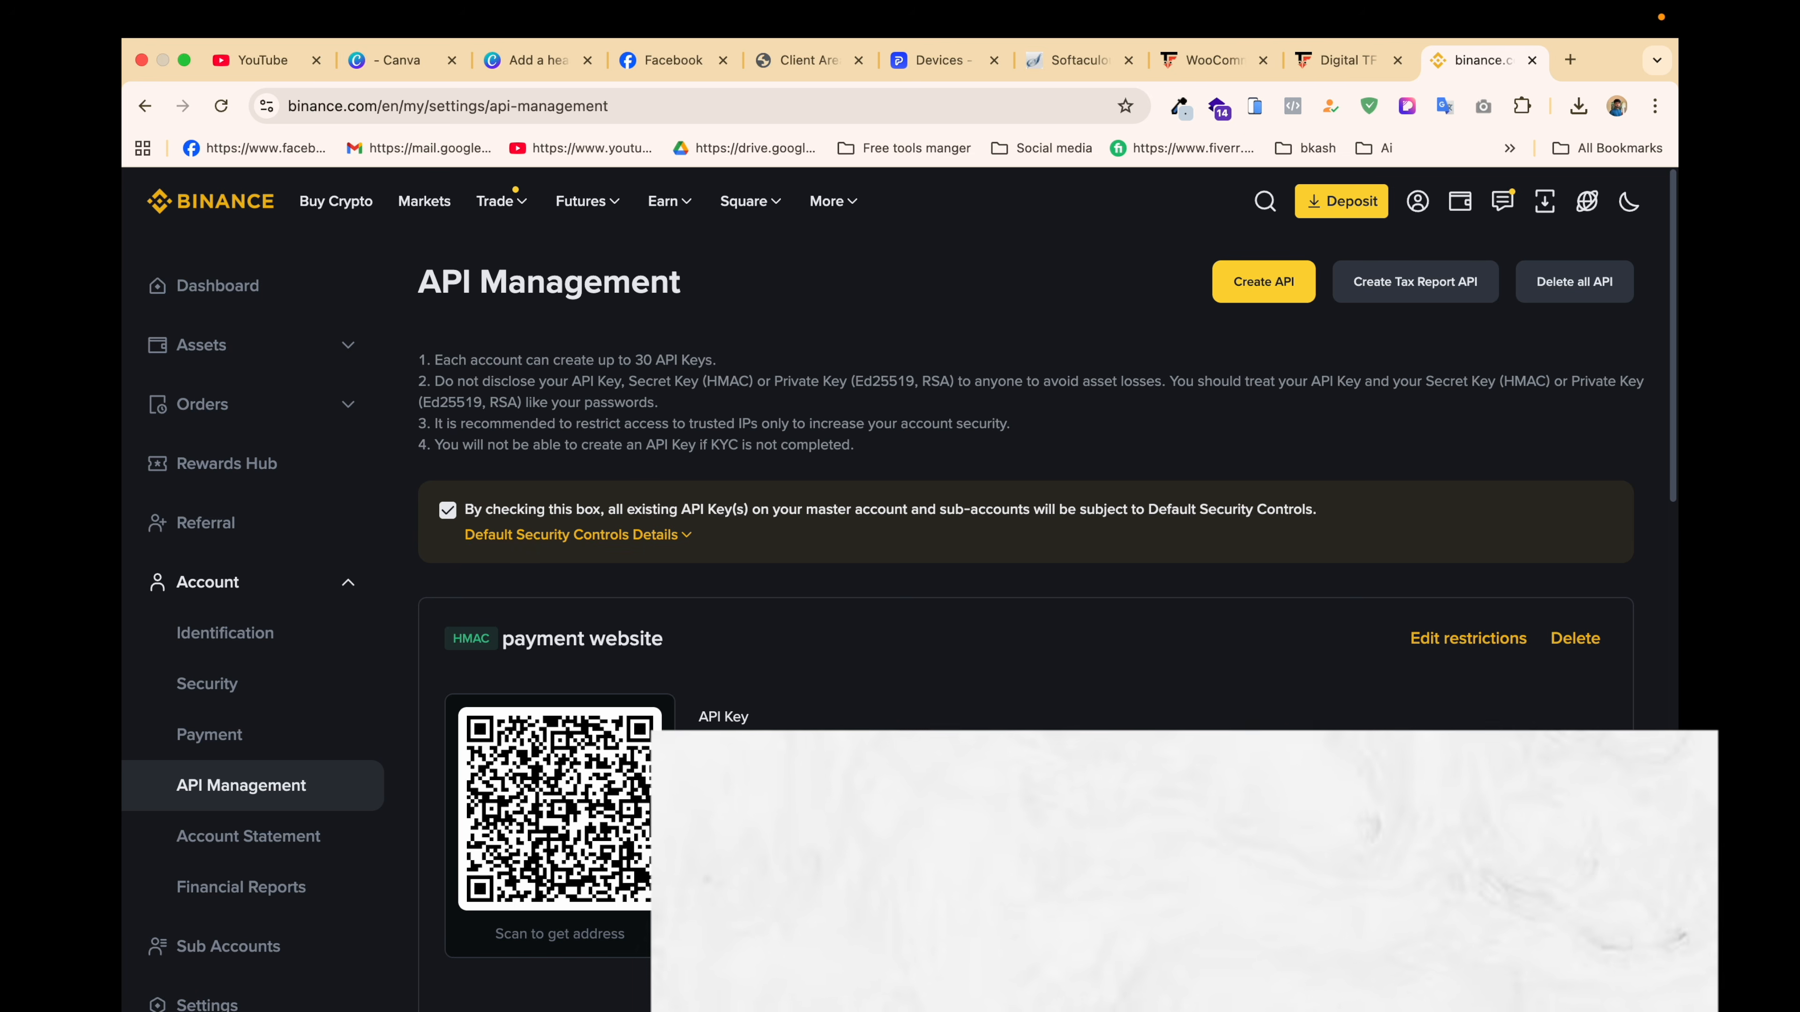
click(1292, 745)
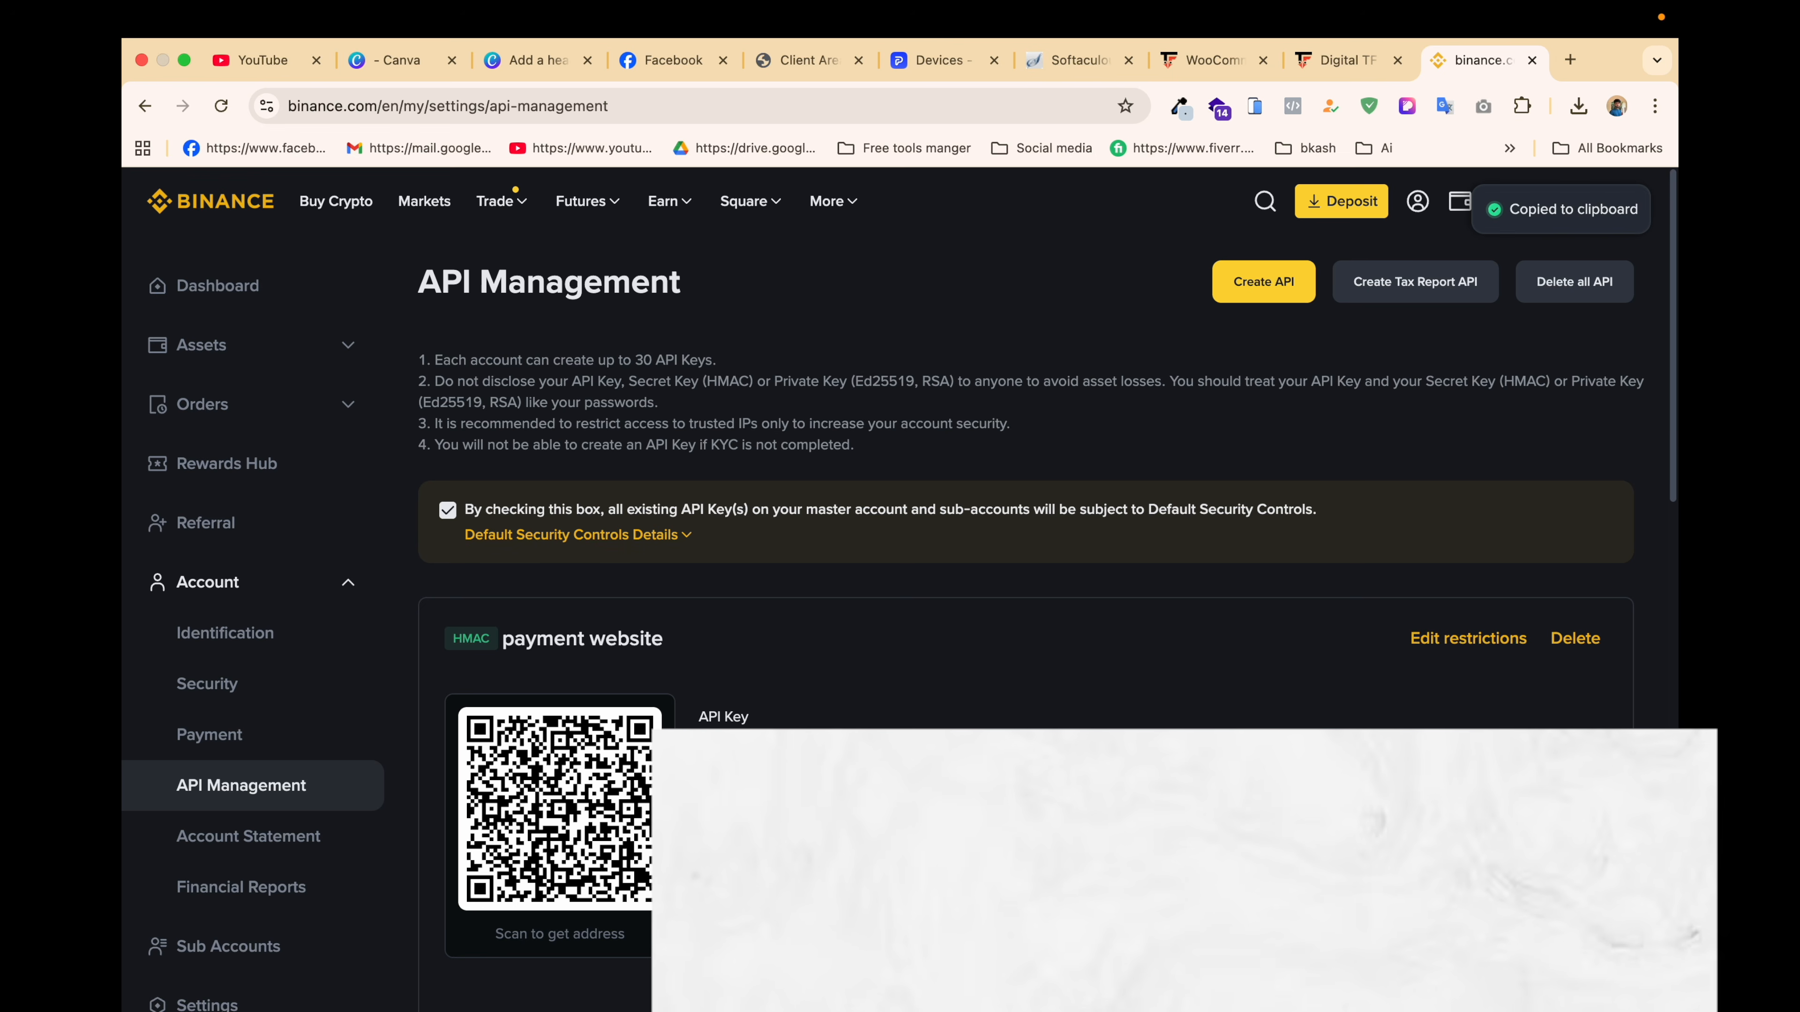
click(921, 61)
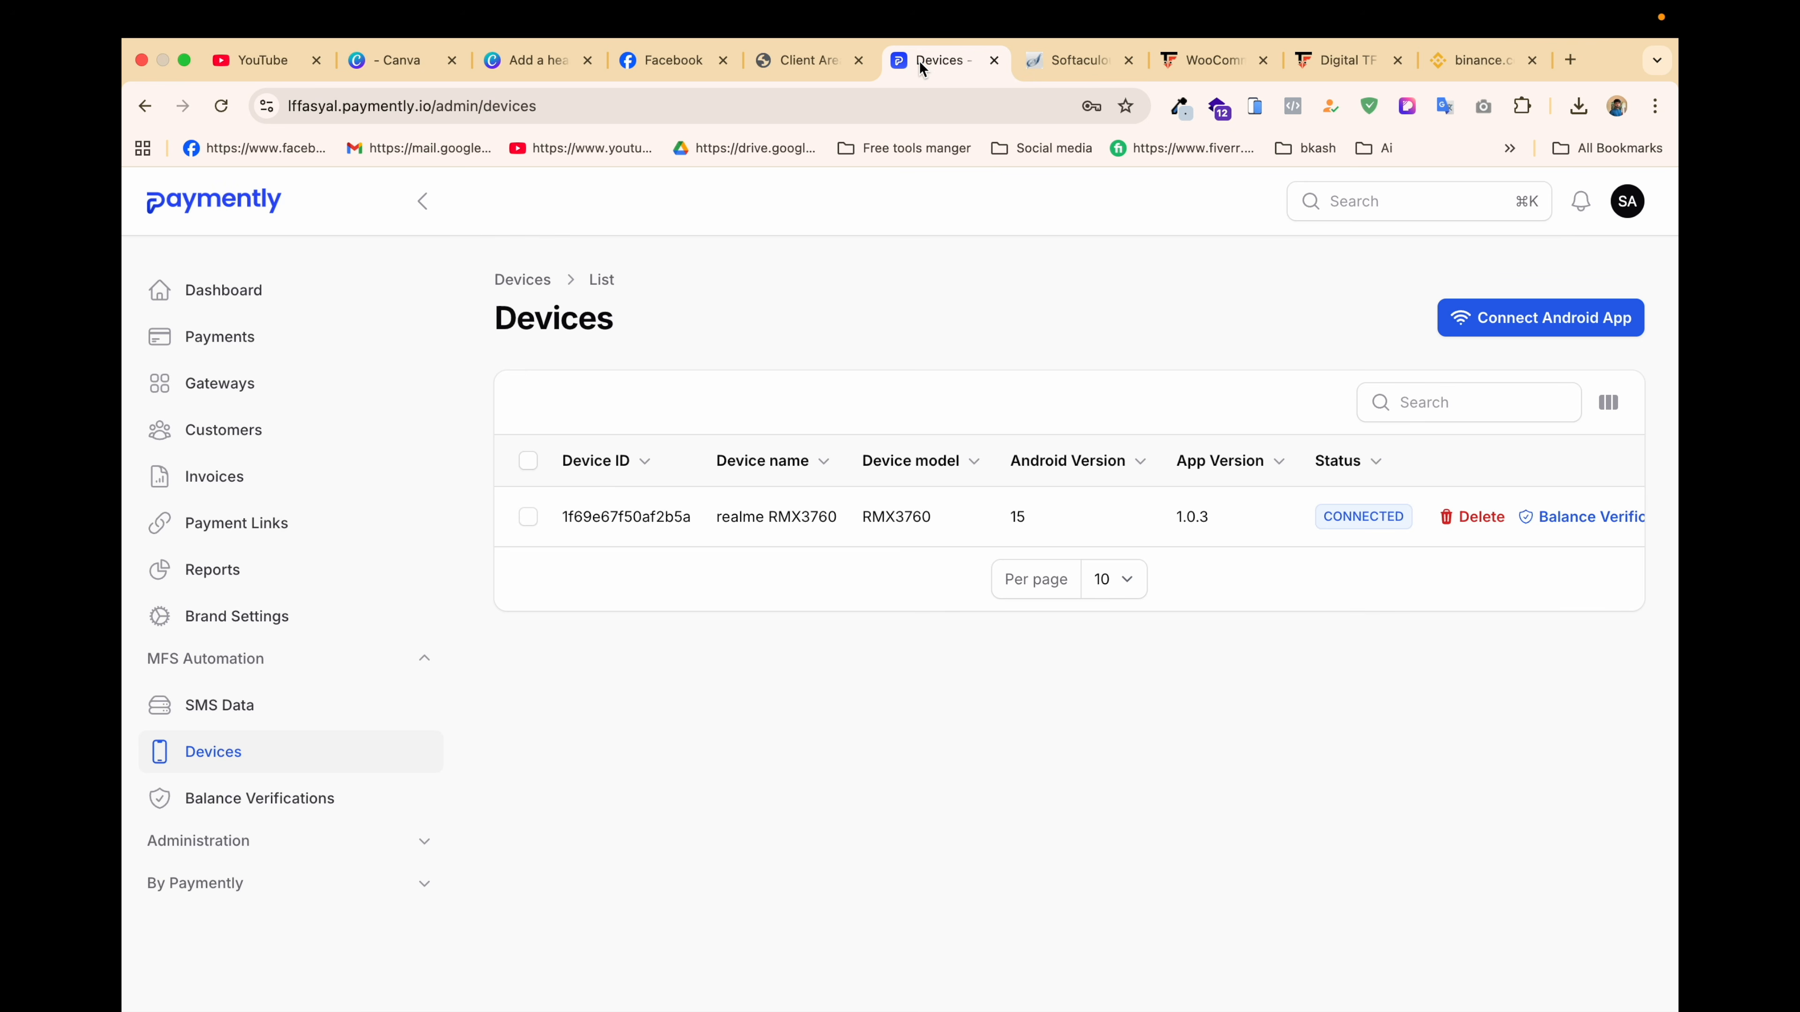
Step: Remove both bKash gateways from the Gateways list, then edit Binance Personal
click(259, 392)
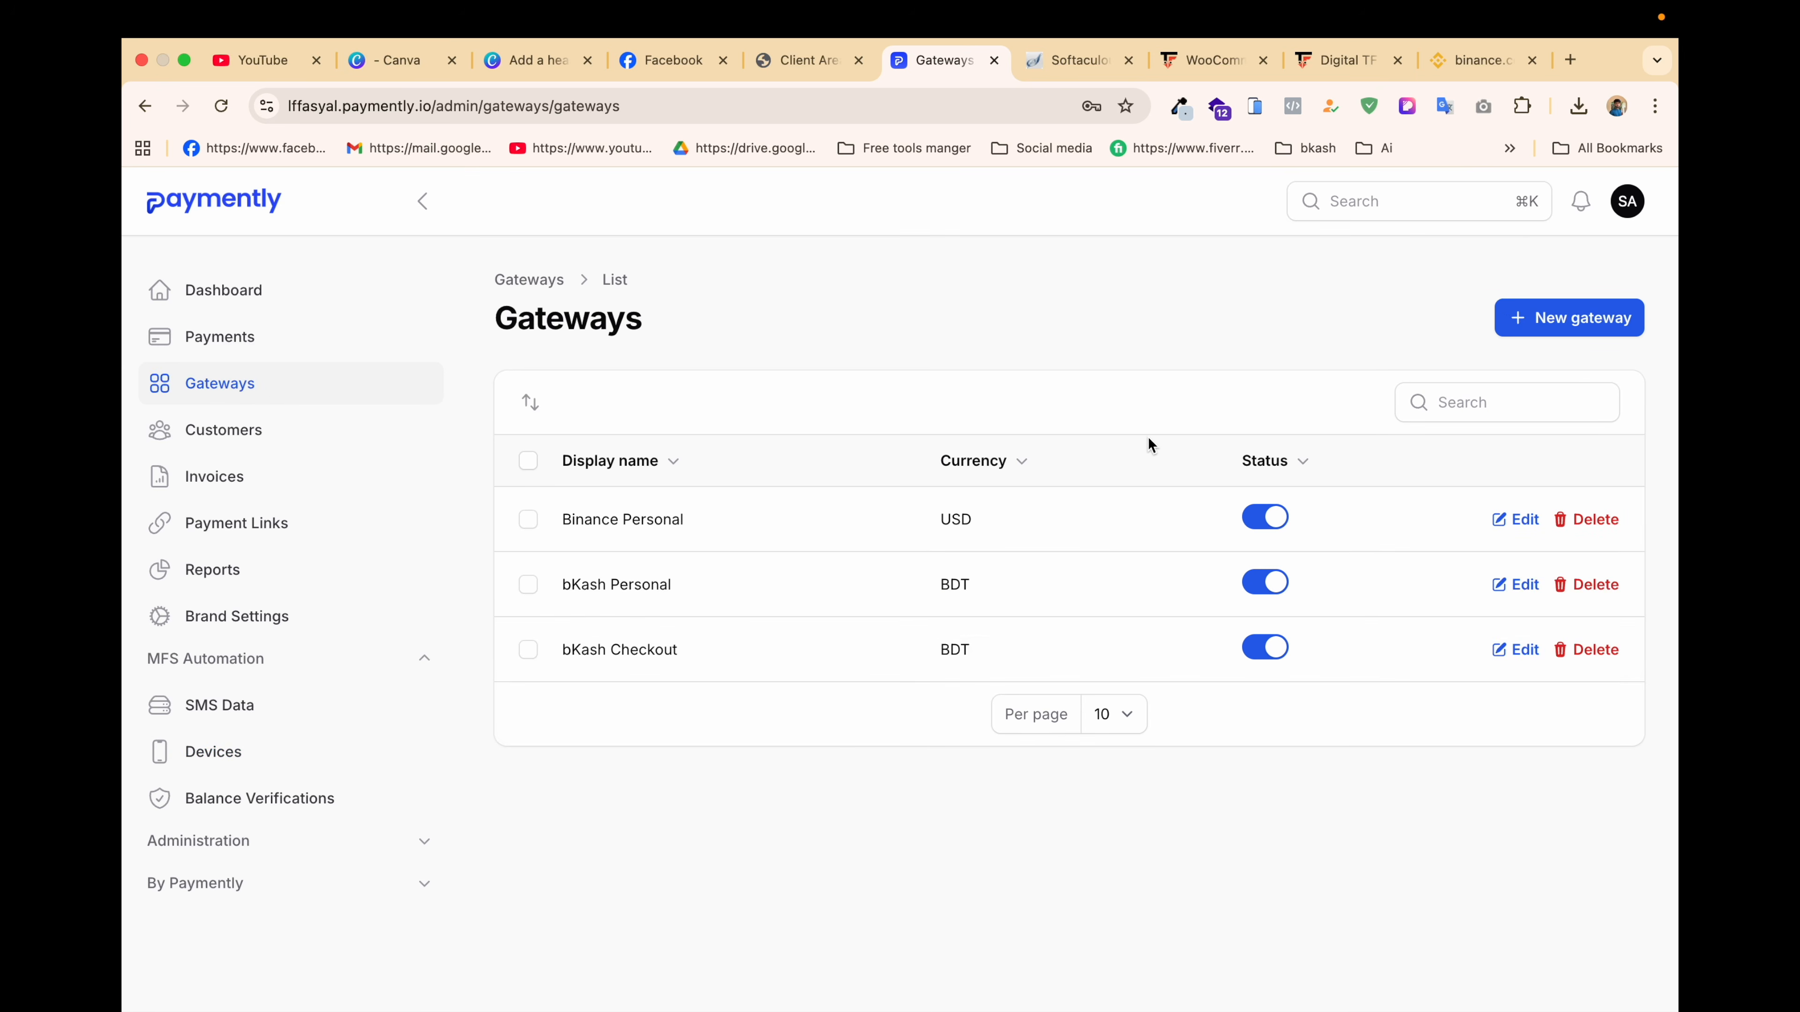
click(1603, 593)
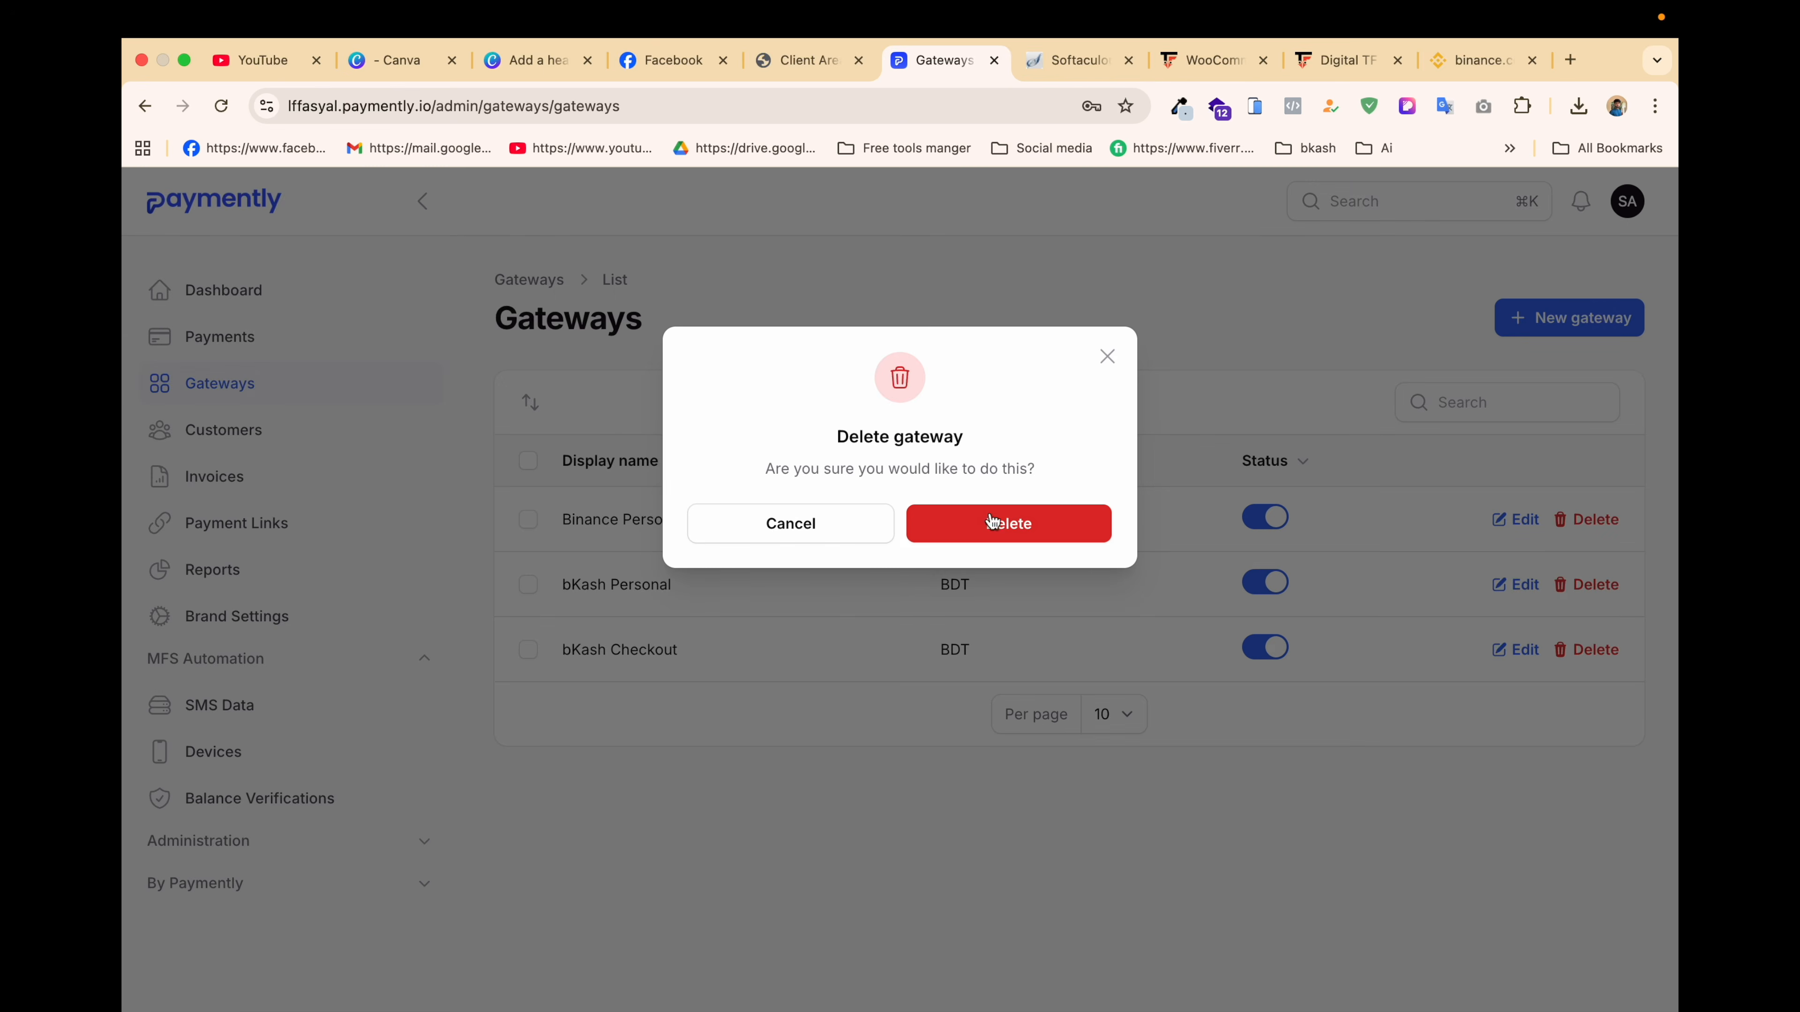
click(1054, 525)
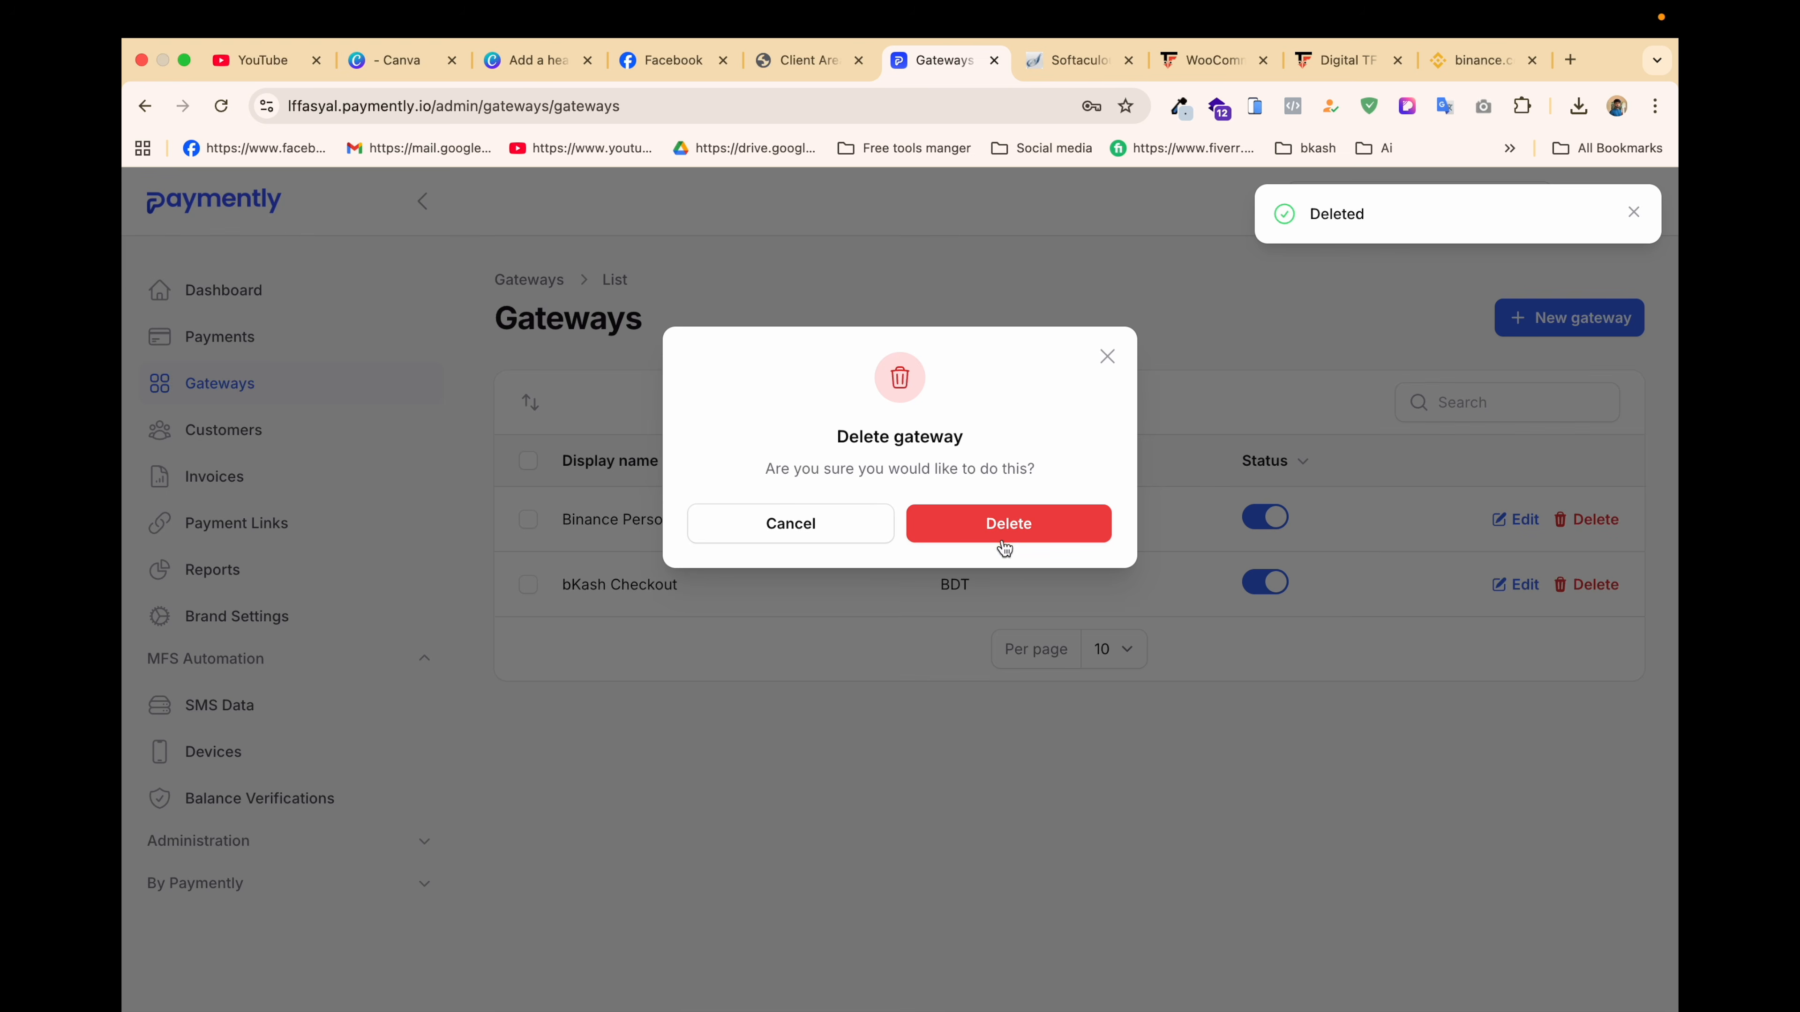
click(1009, 532)
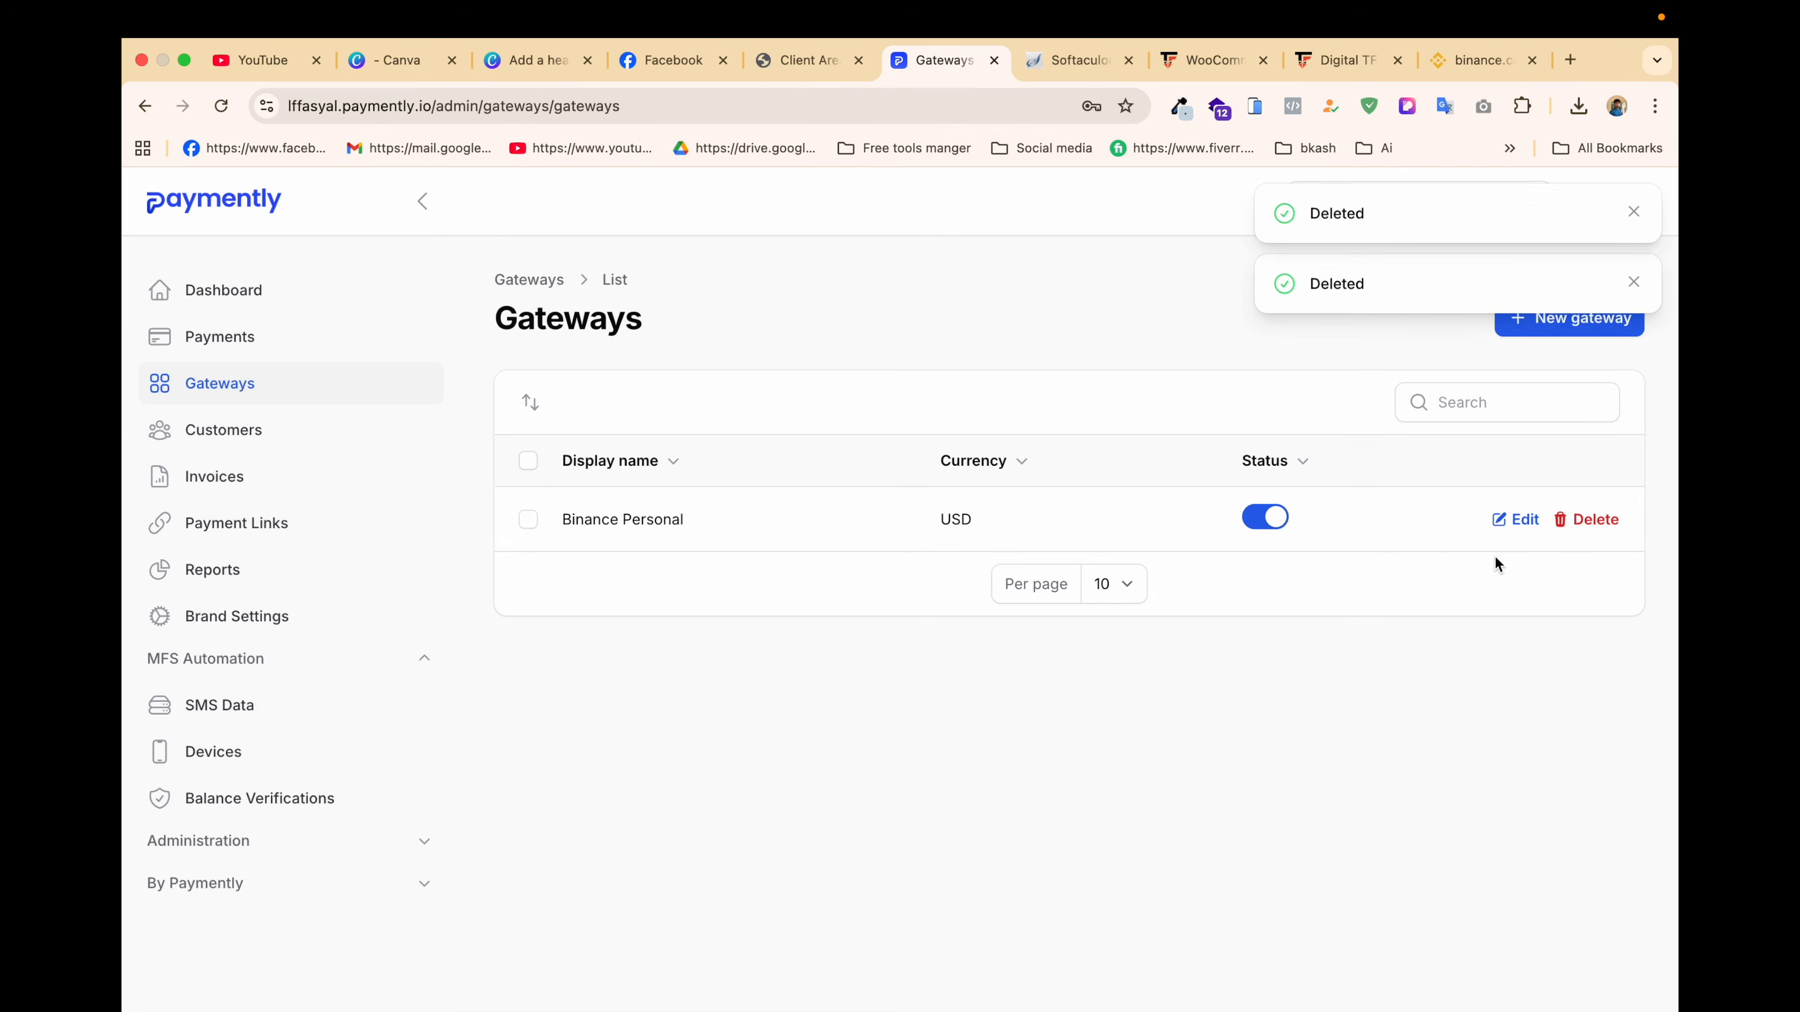
click(1516, 521)
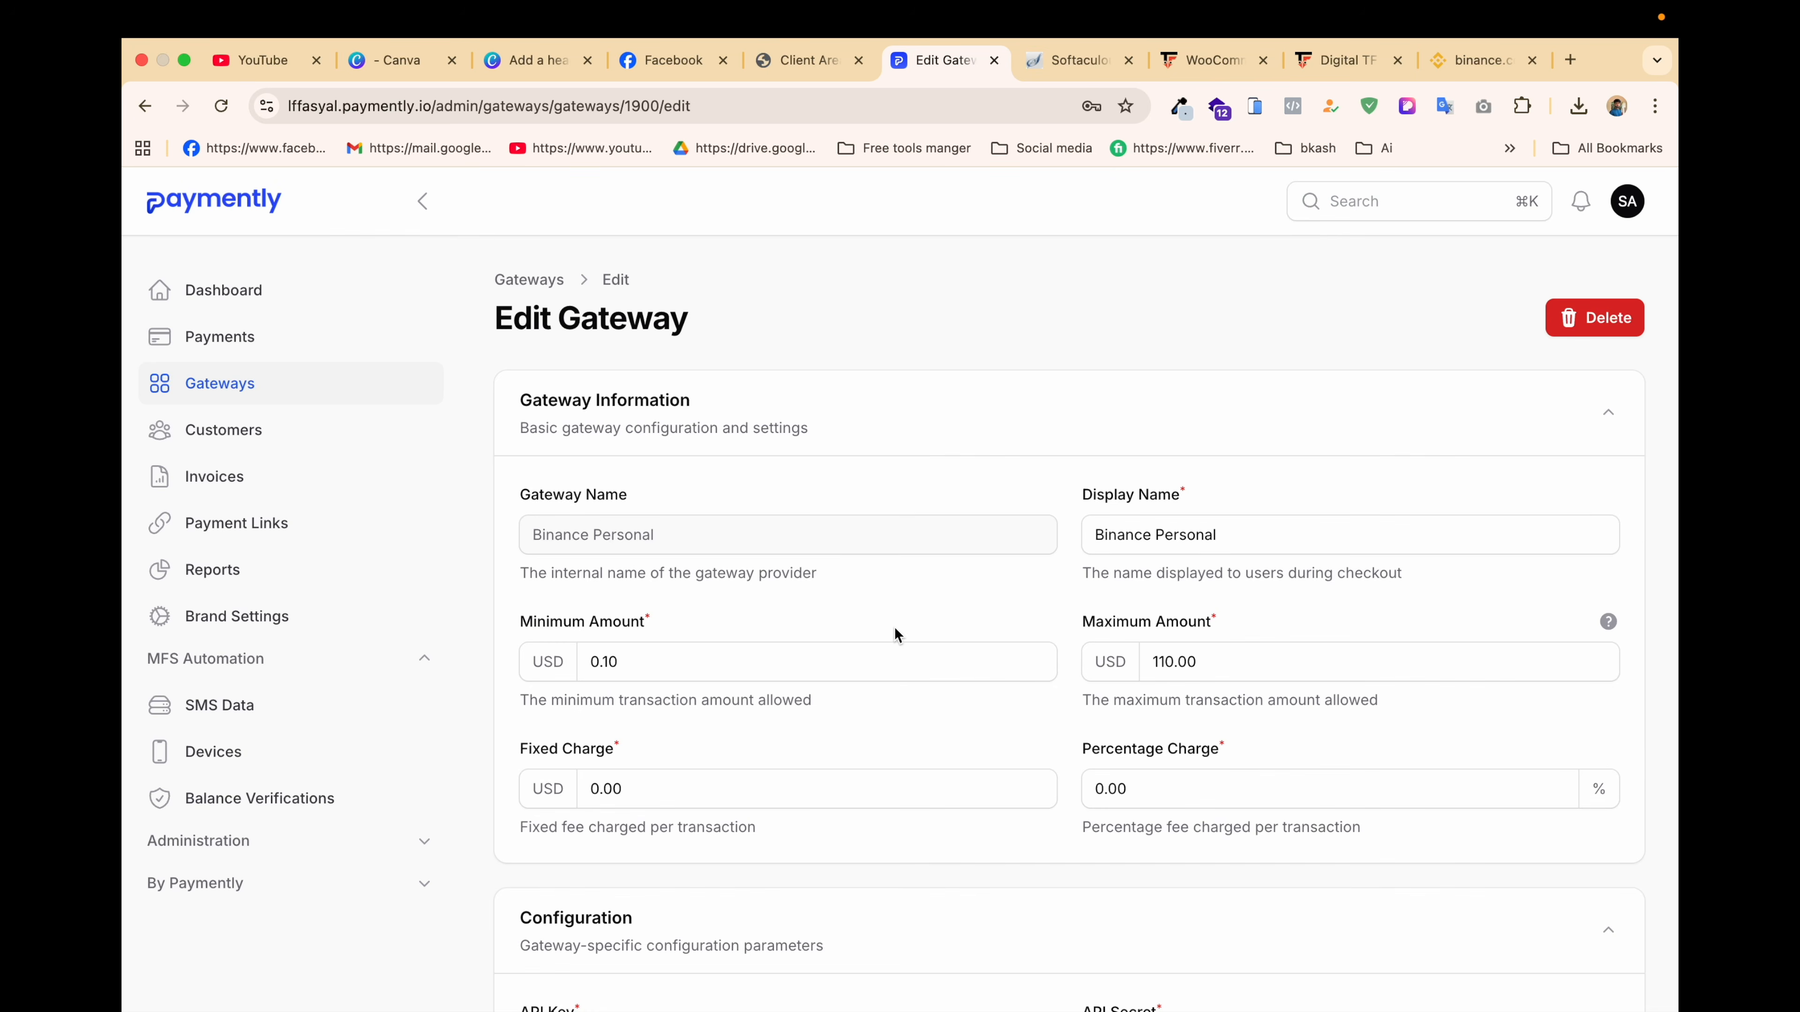
Step: Correct the gateway's display name and set amount limits to 0.50 minimum and 10000 maximum
click(1257, 534)
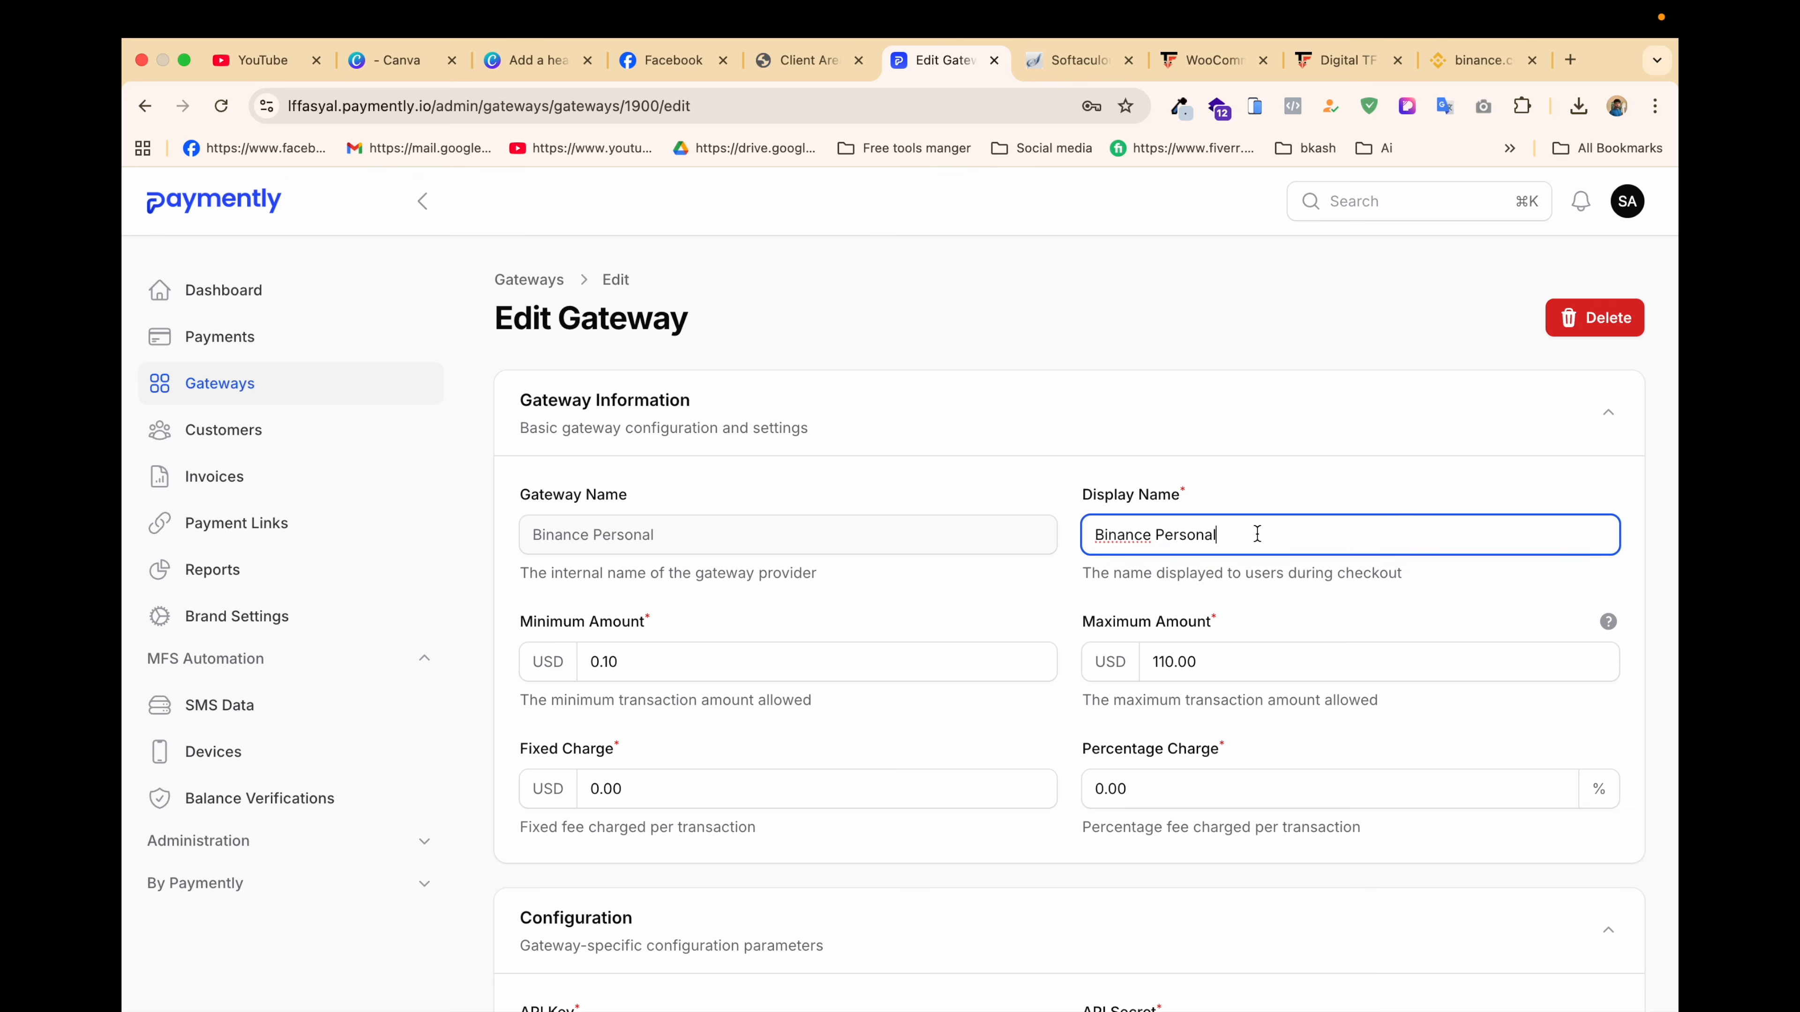
key(BackSpace)
key(BackSpace)
key(BackSpace)
text(ayme)
click(623, 662)
double_click(623, 663)
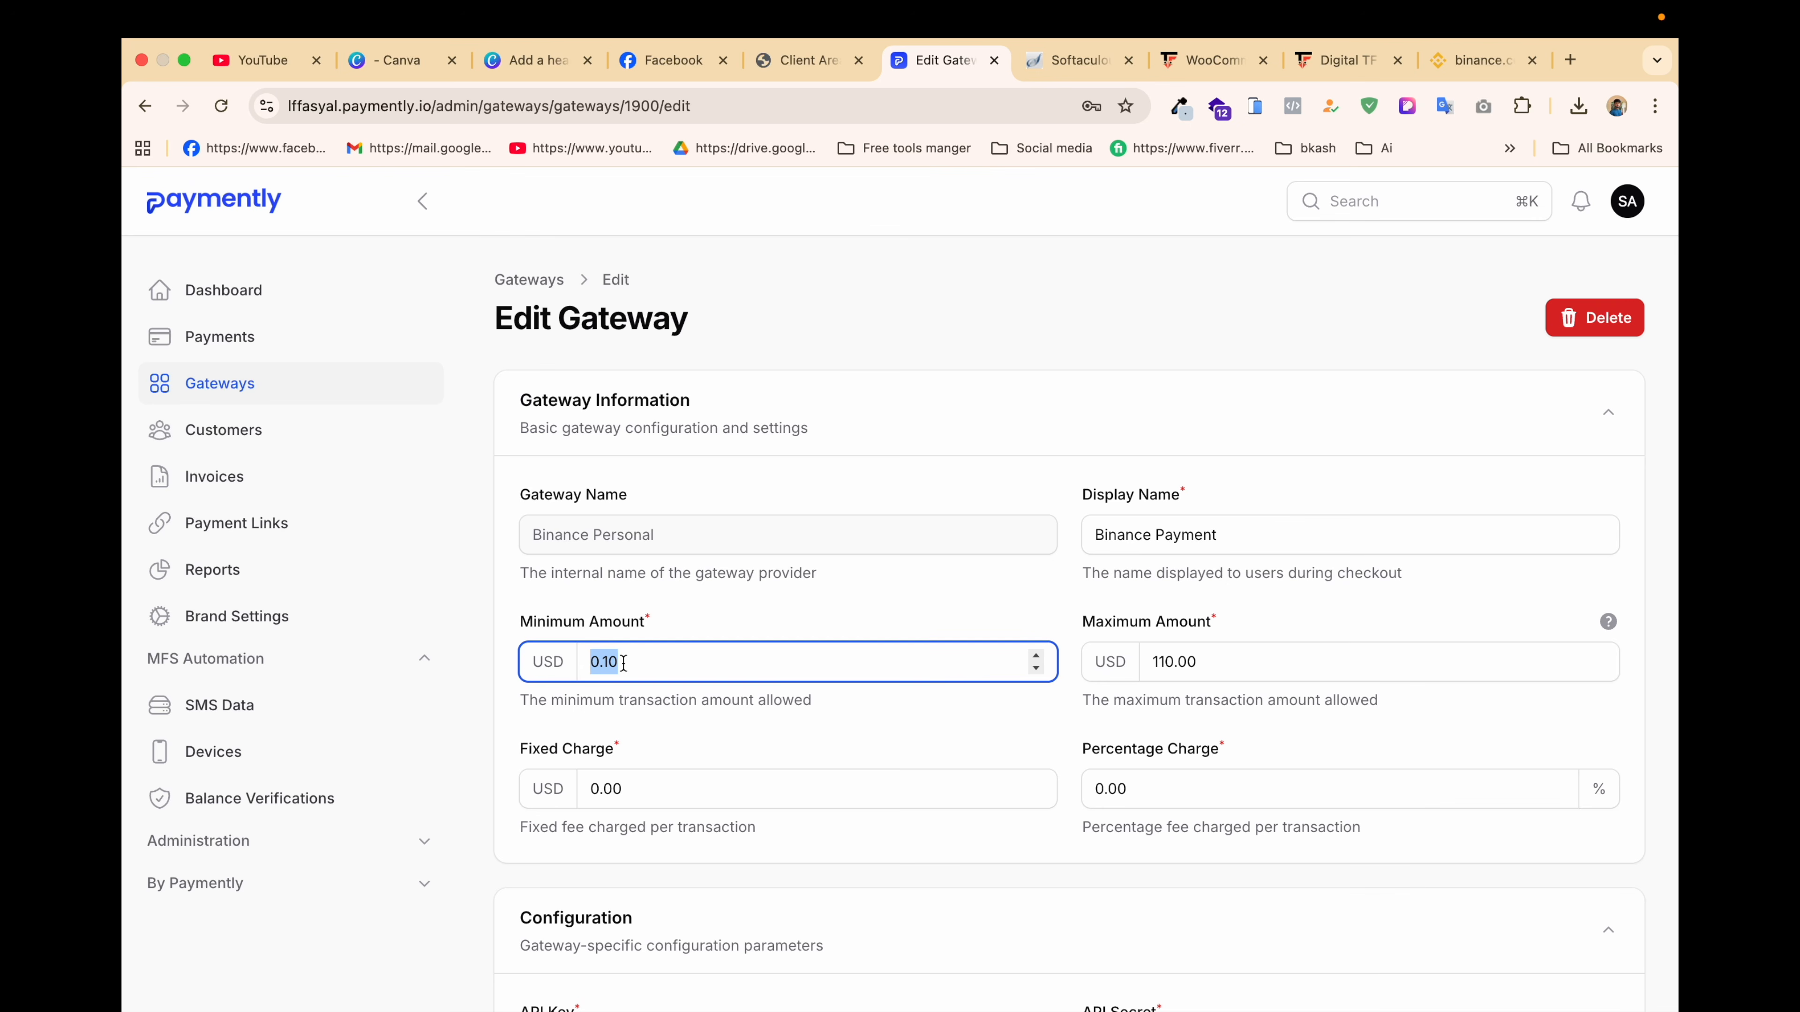
text(0.50)
double_click(1168, 661)
text(10000)
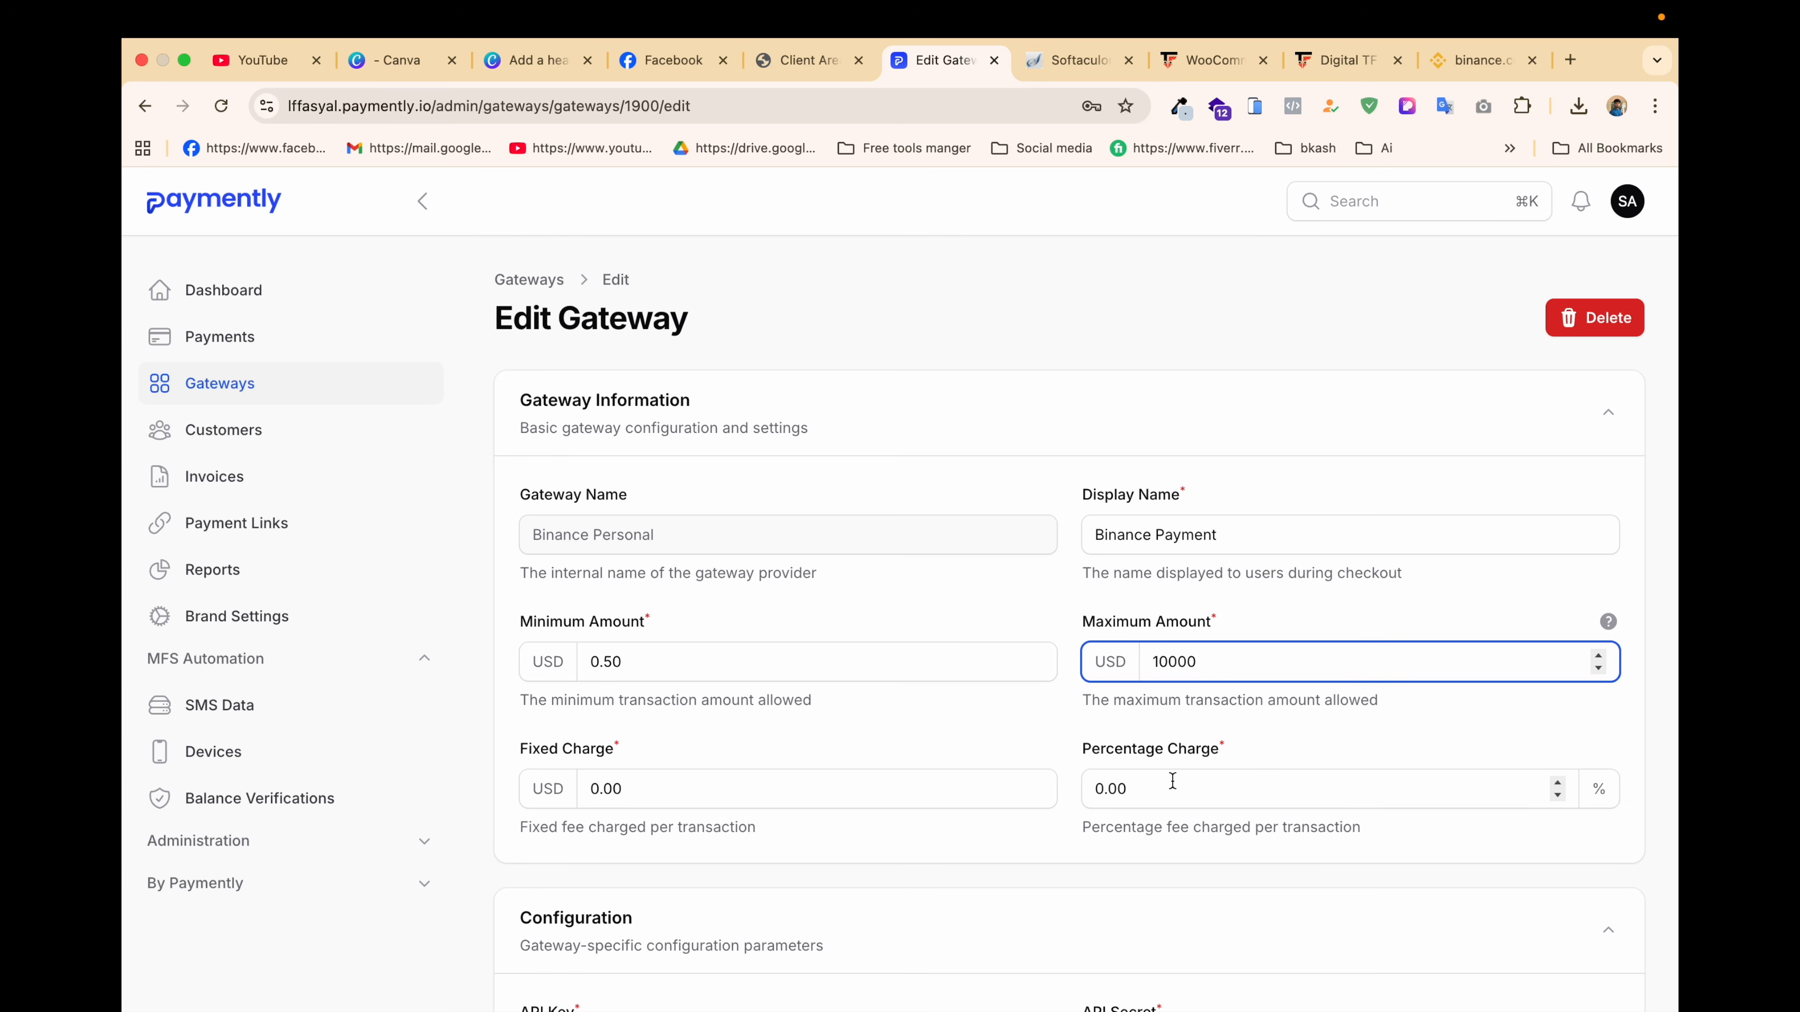
Step: Replace the old API key and API secret with the Binance key and secret
scroll(1170, 780, down, 3)
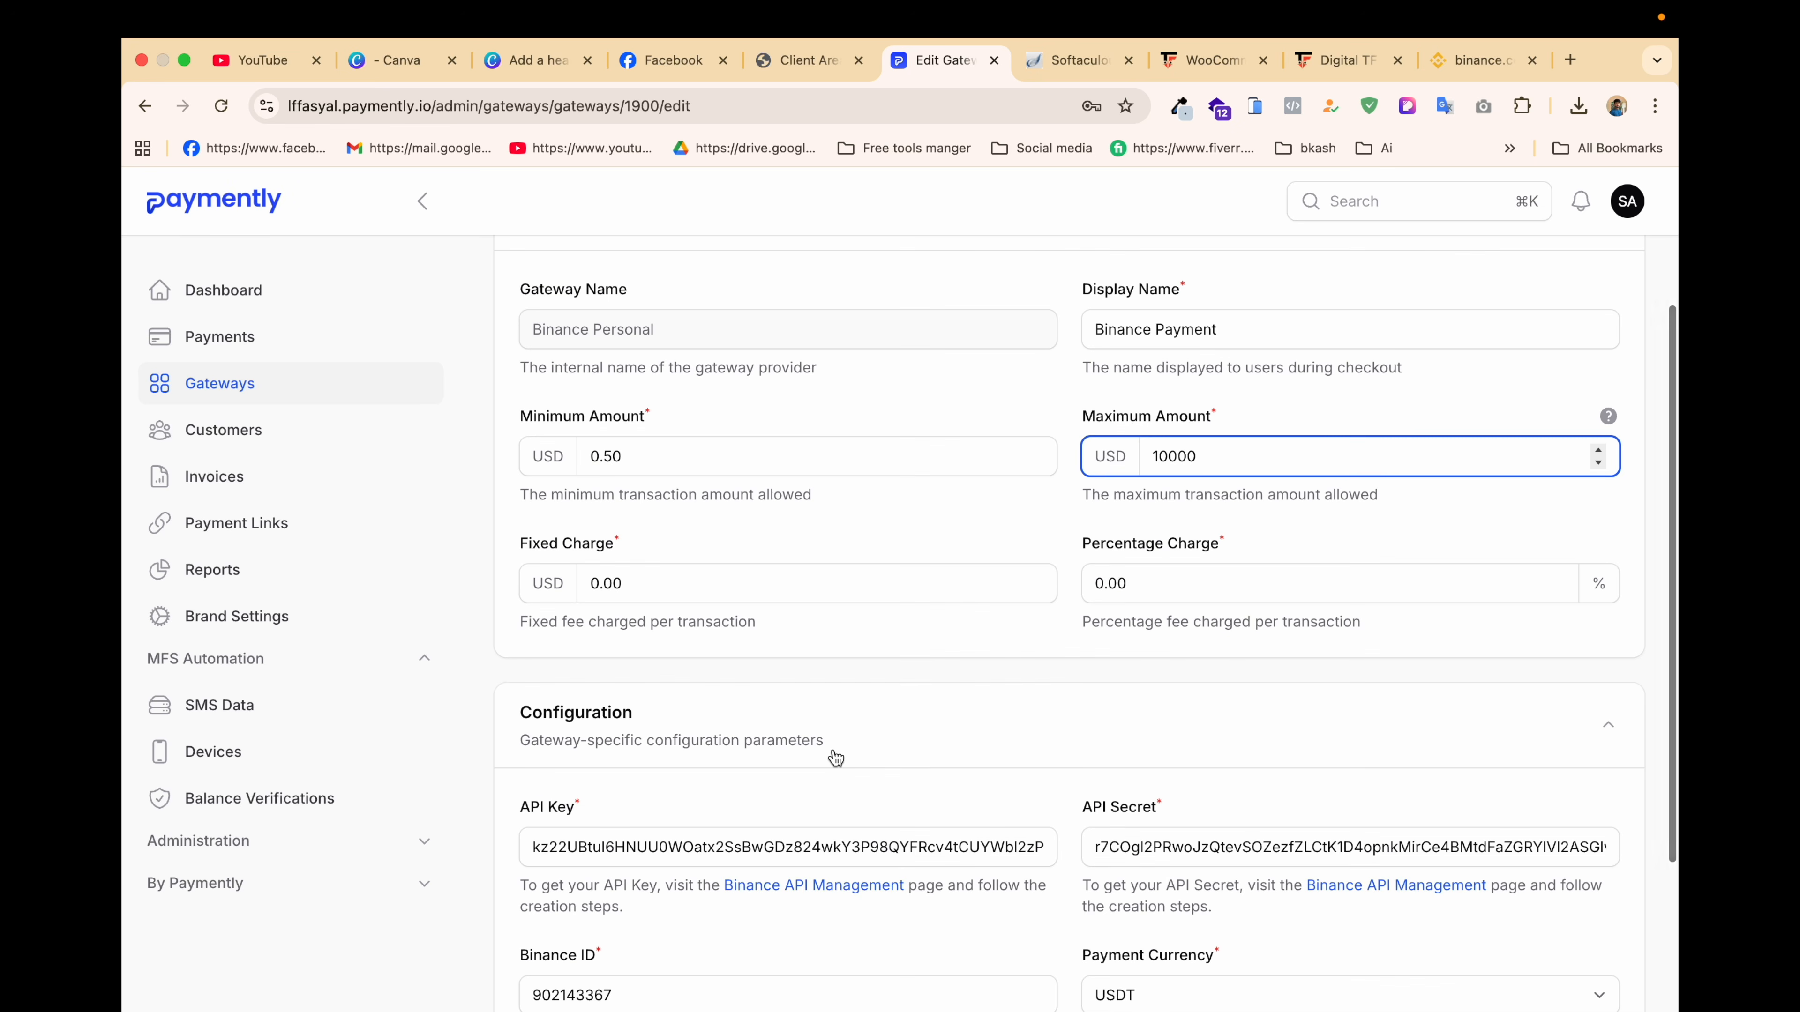
scroll(839, 759, down, 2)
double_click(857, 723)
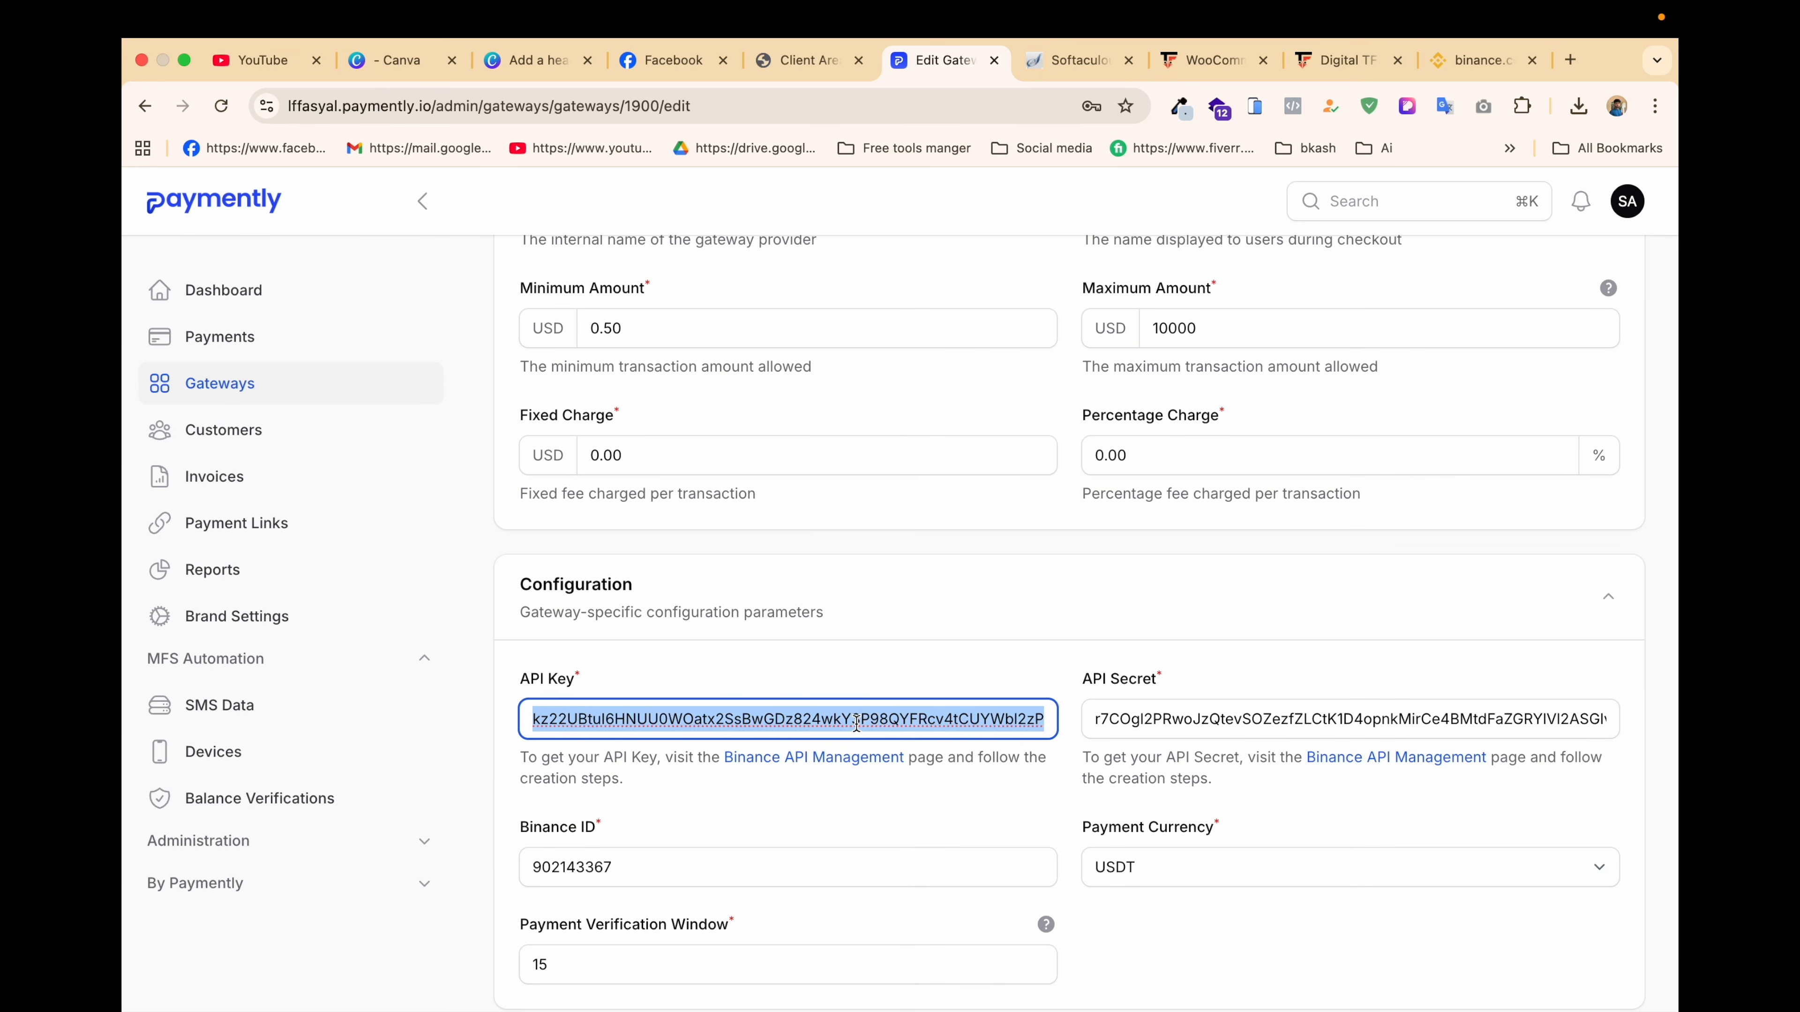
key(BackSpace)
click(1381, 720)
double_click(1382, 719)
key(BackSpace)
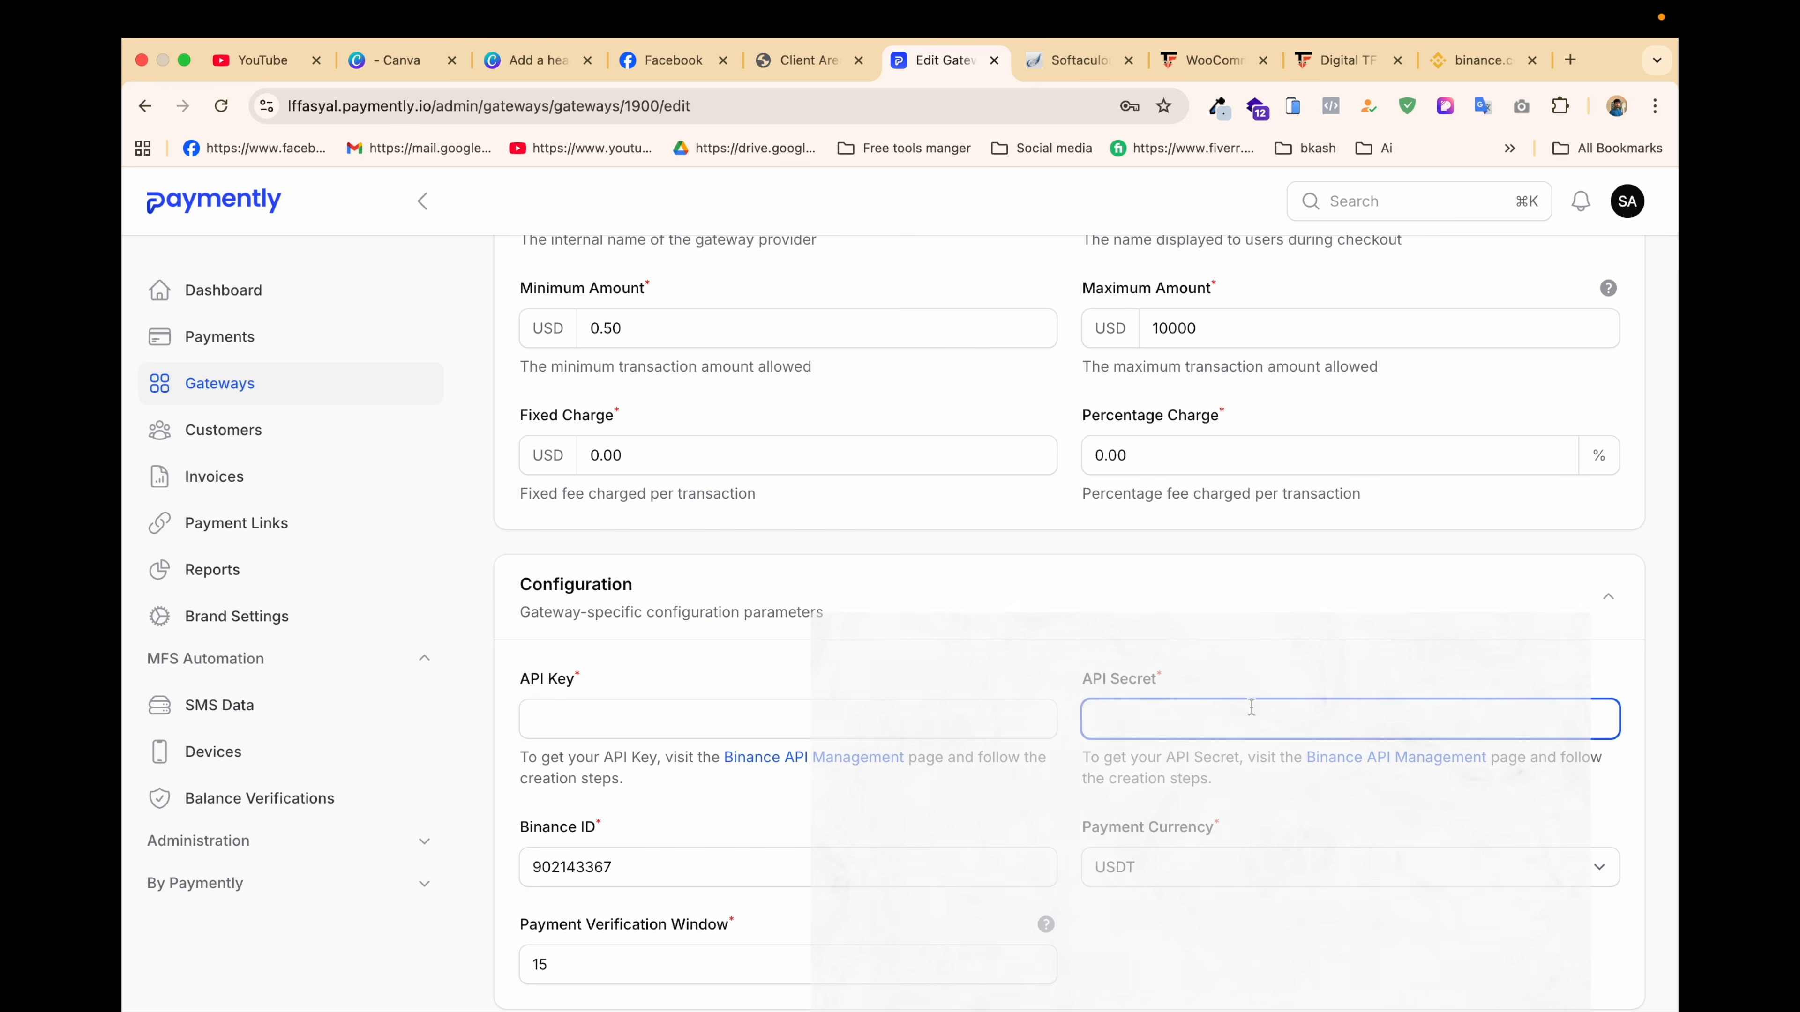
click(666, 719)
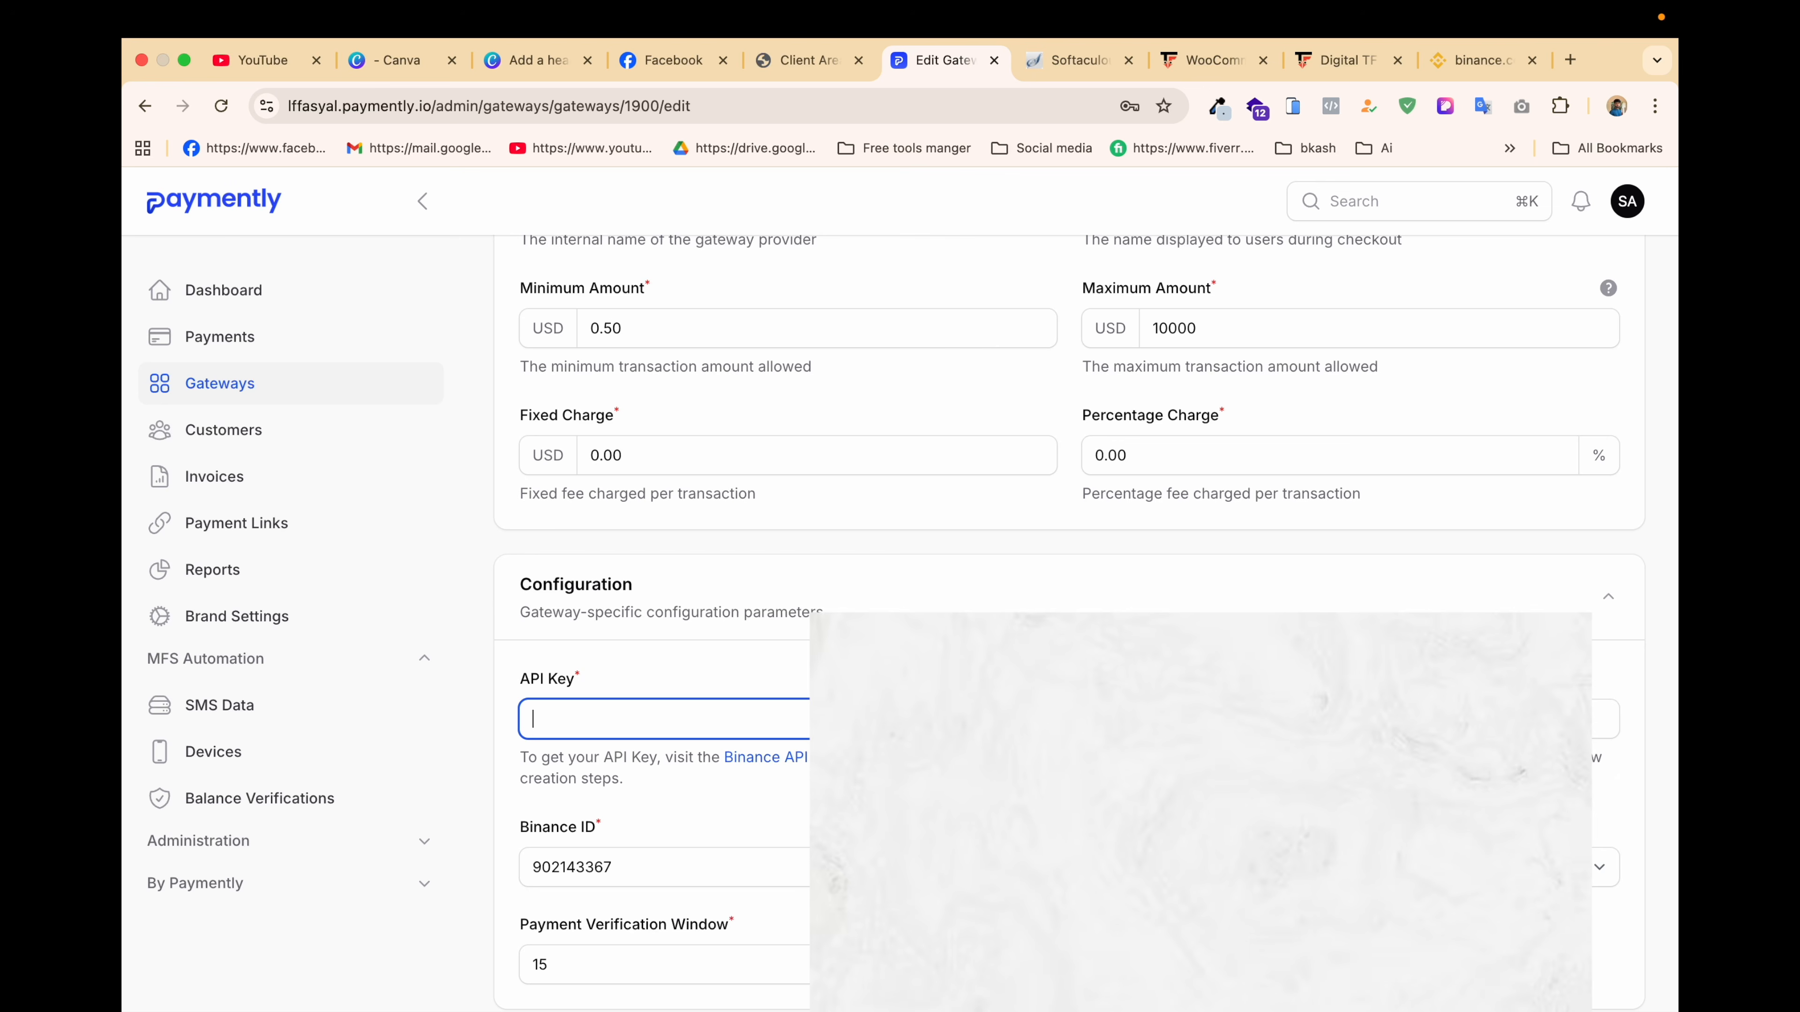
key(super+v)
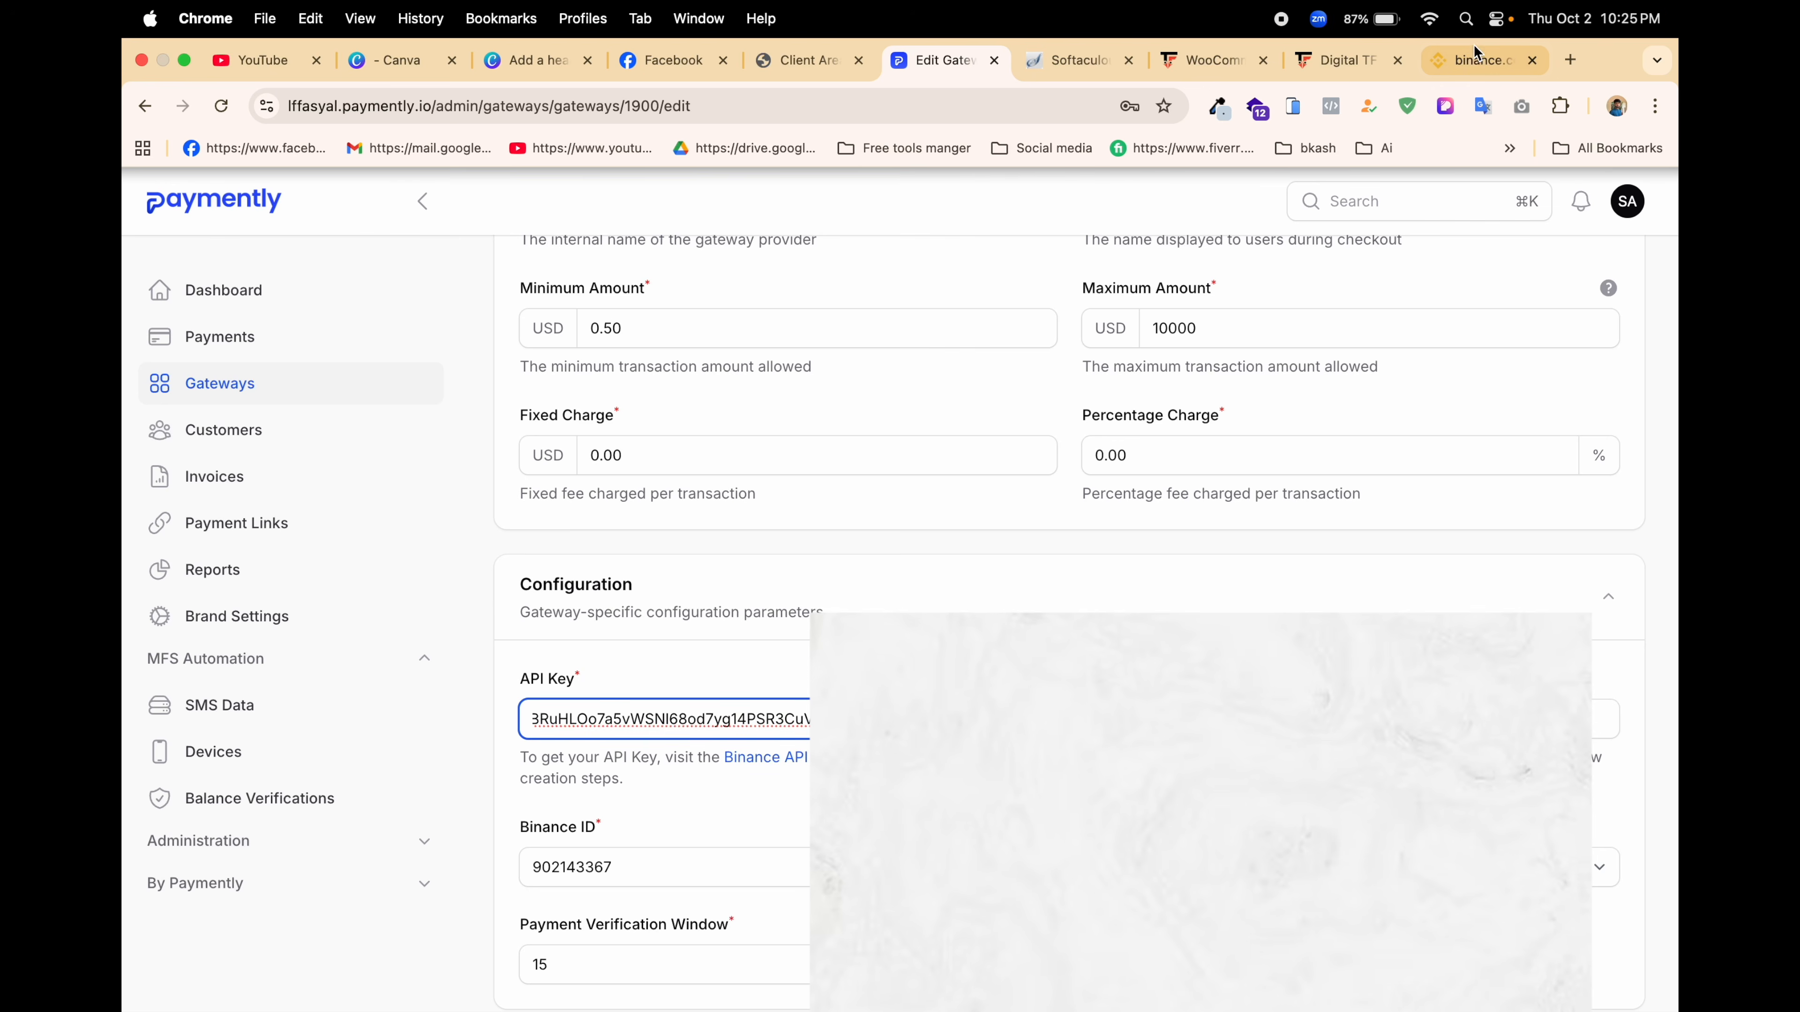
click(1470, 60)
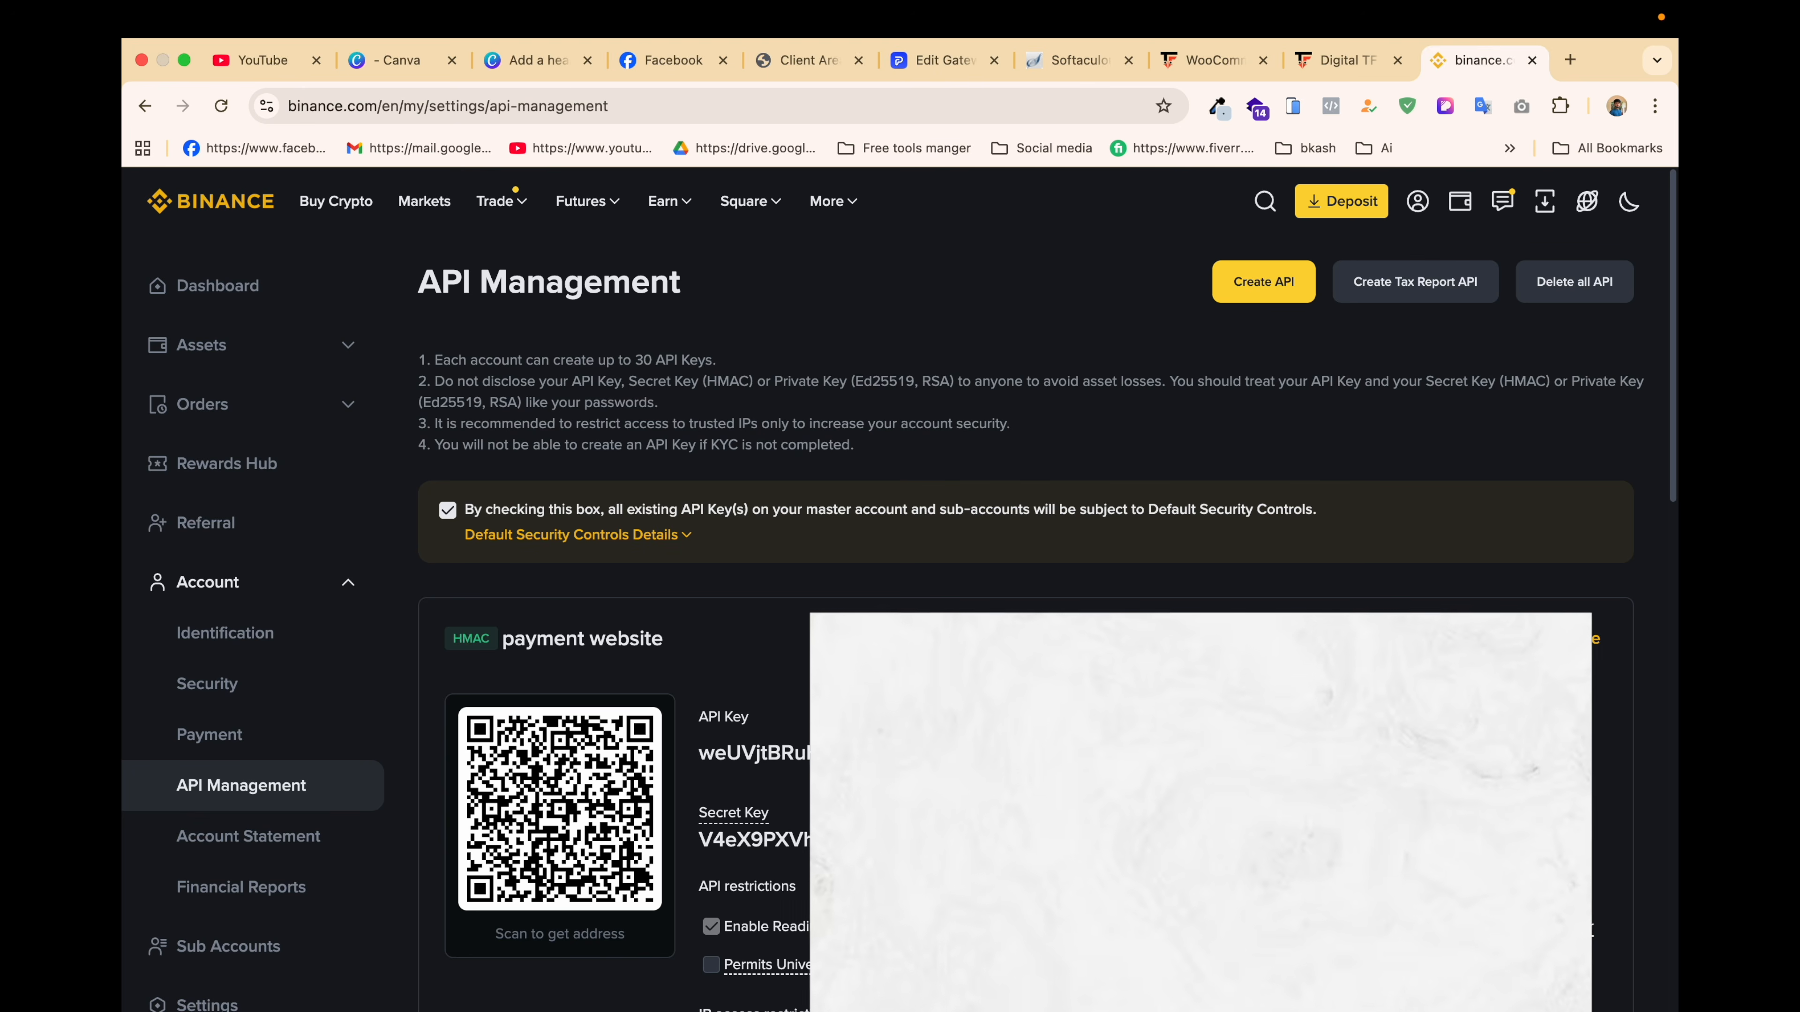
double_click(751, 839)
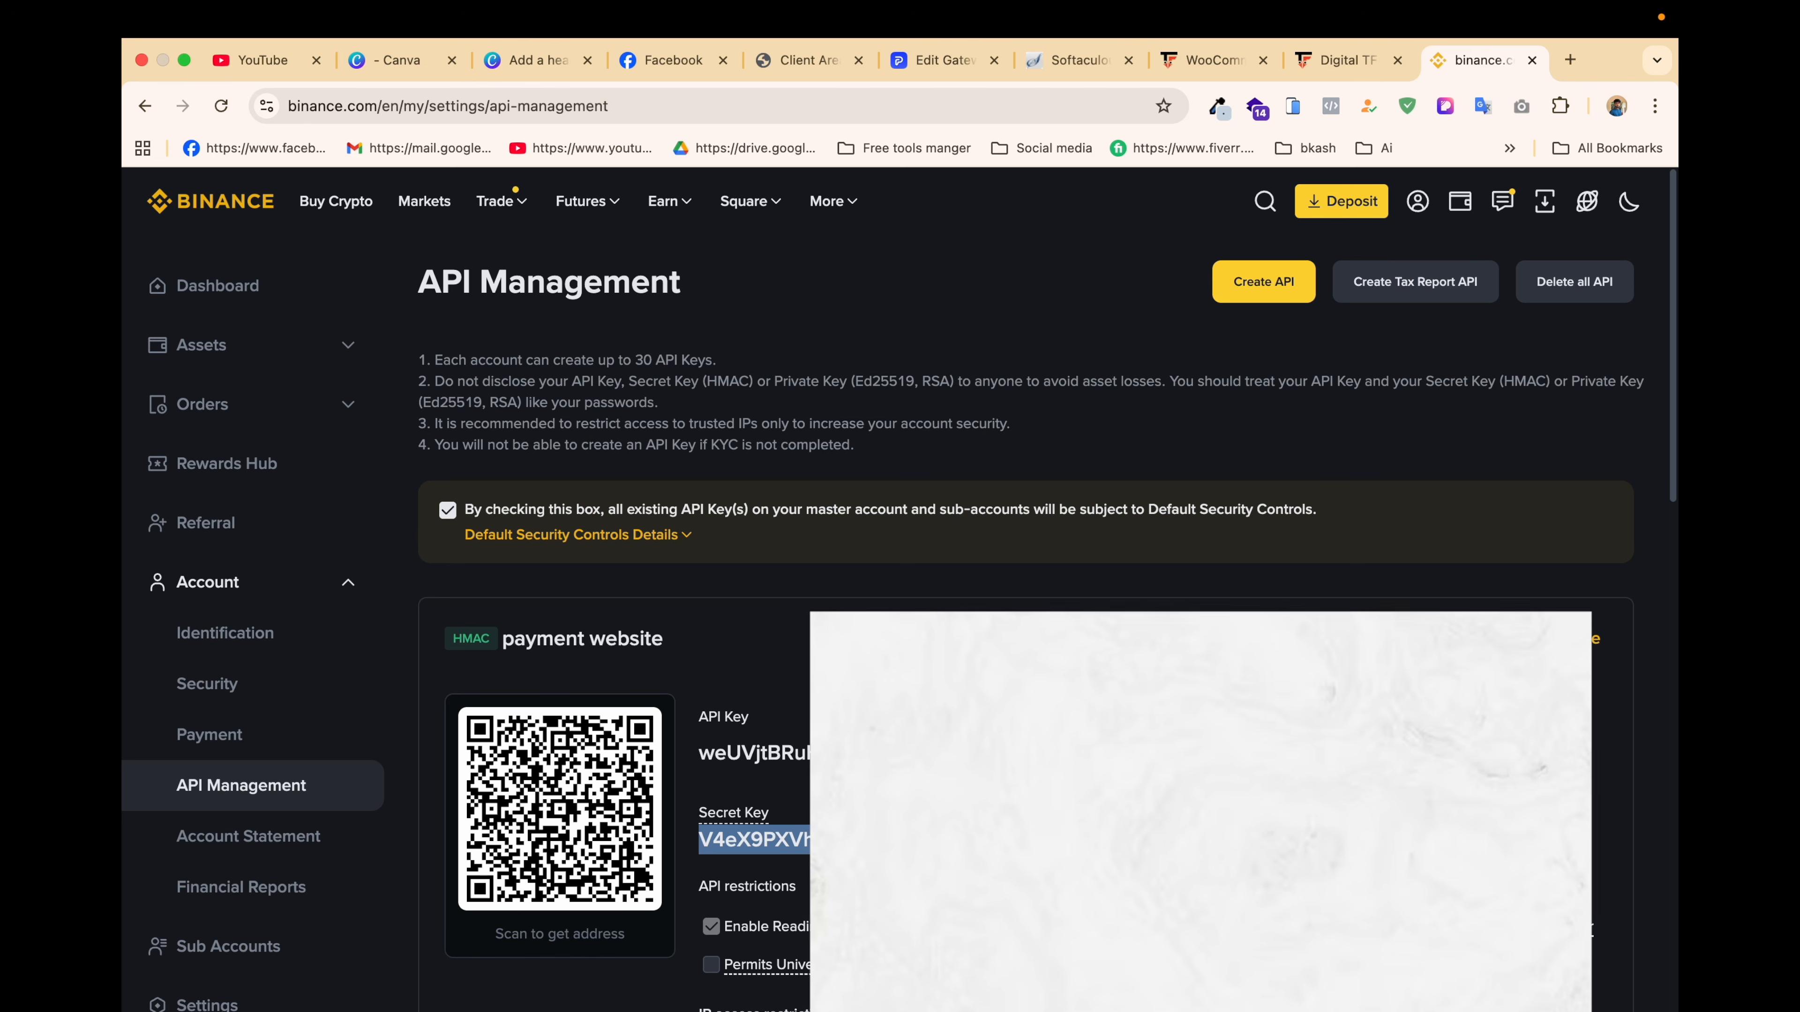
click(942, 61)
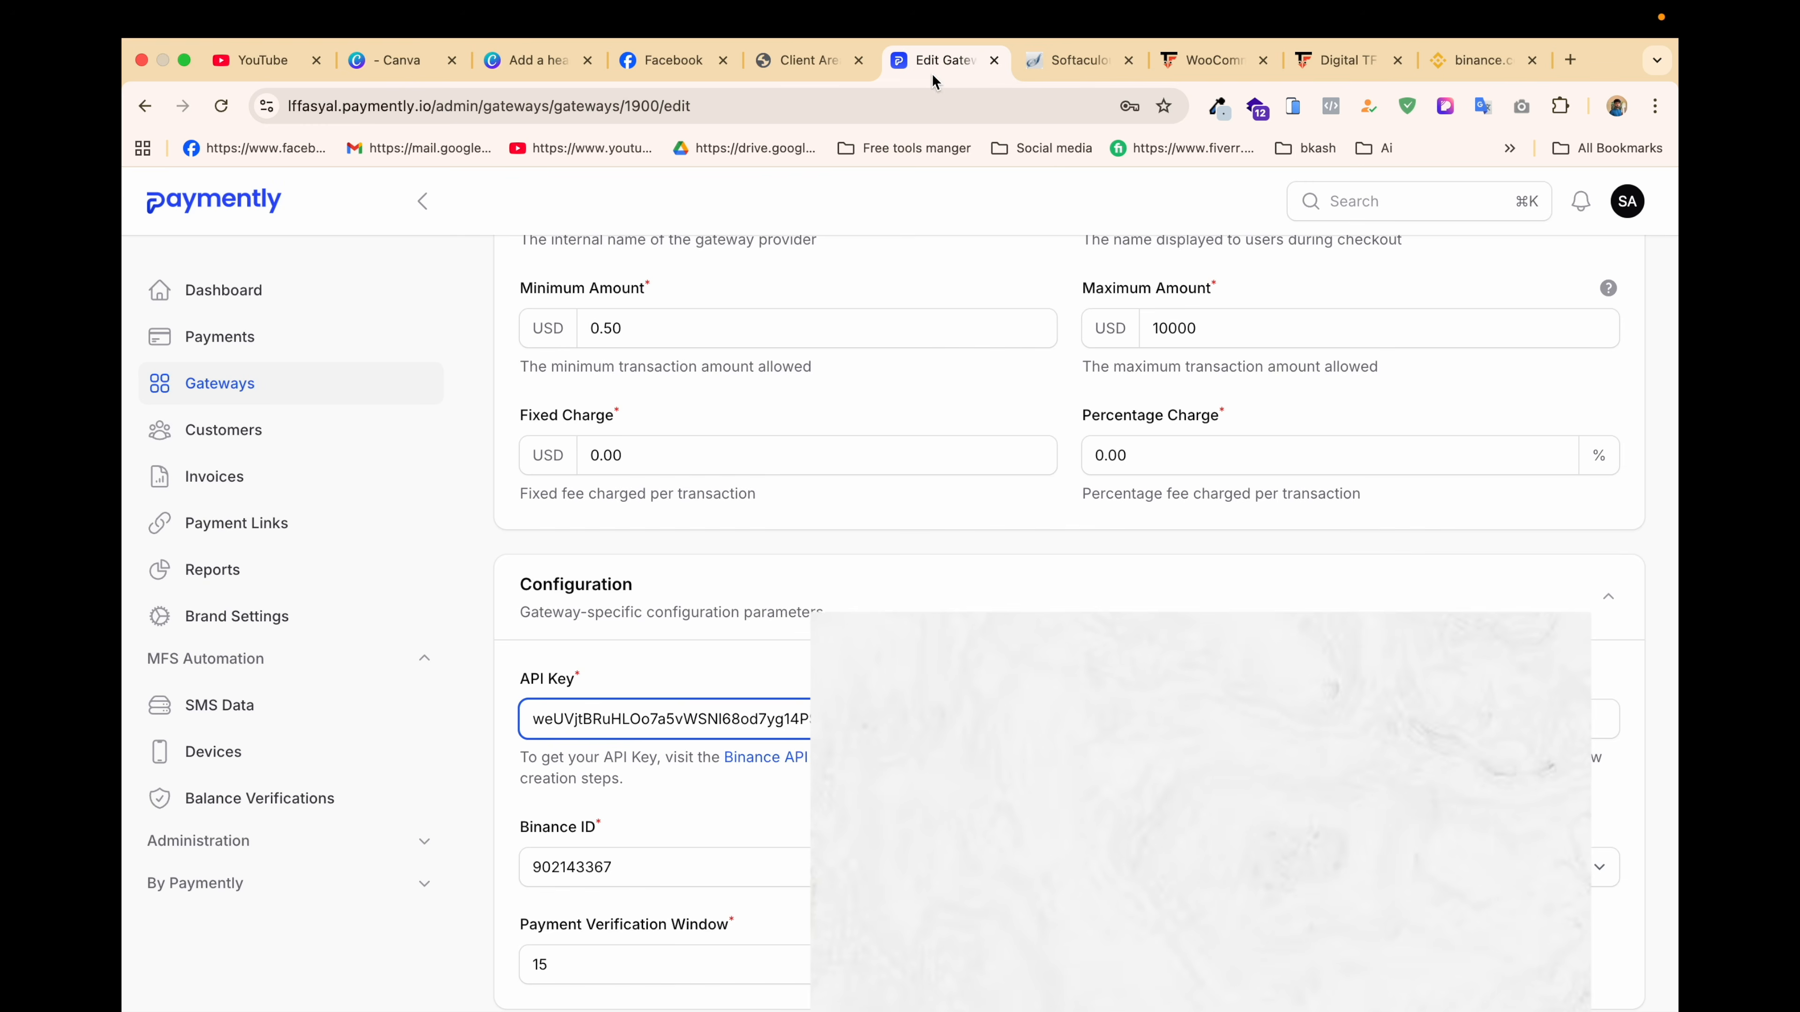
key(Tab)
key(super+v)
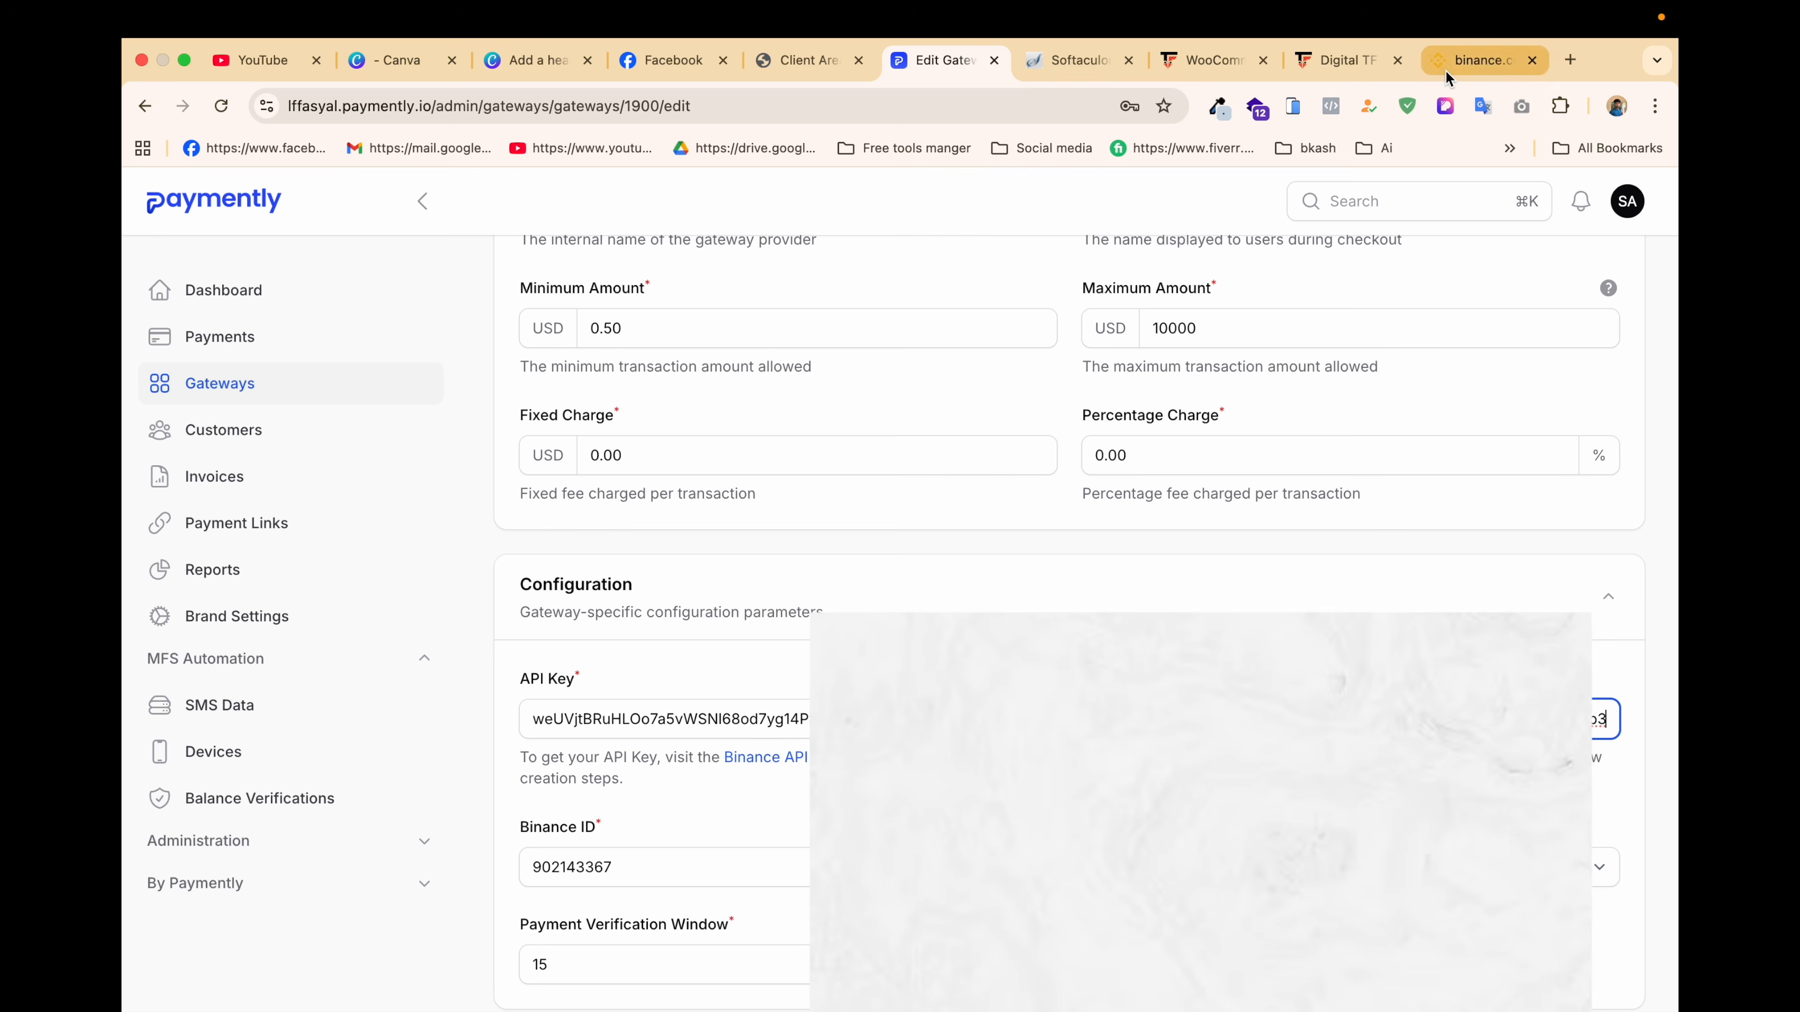
Step: Copy the Binance account ID from the Binance dashboard into the Binance ID field
click(1481, 60)
scroll(301, 402, down, 4)
scroll(301, 402, up, 4)
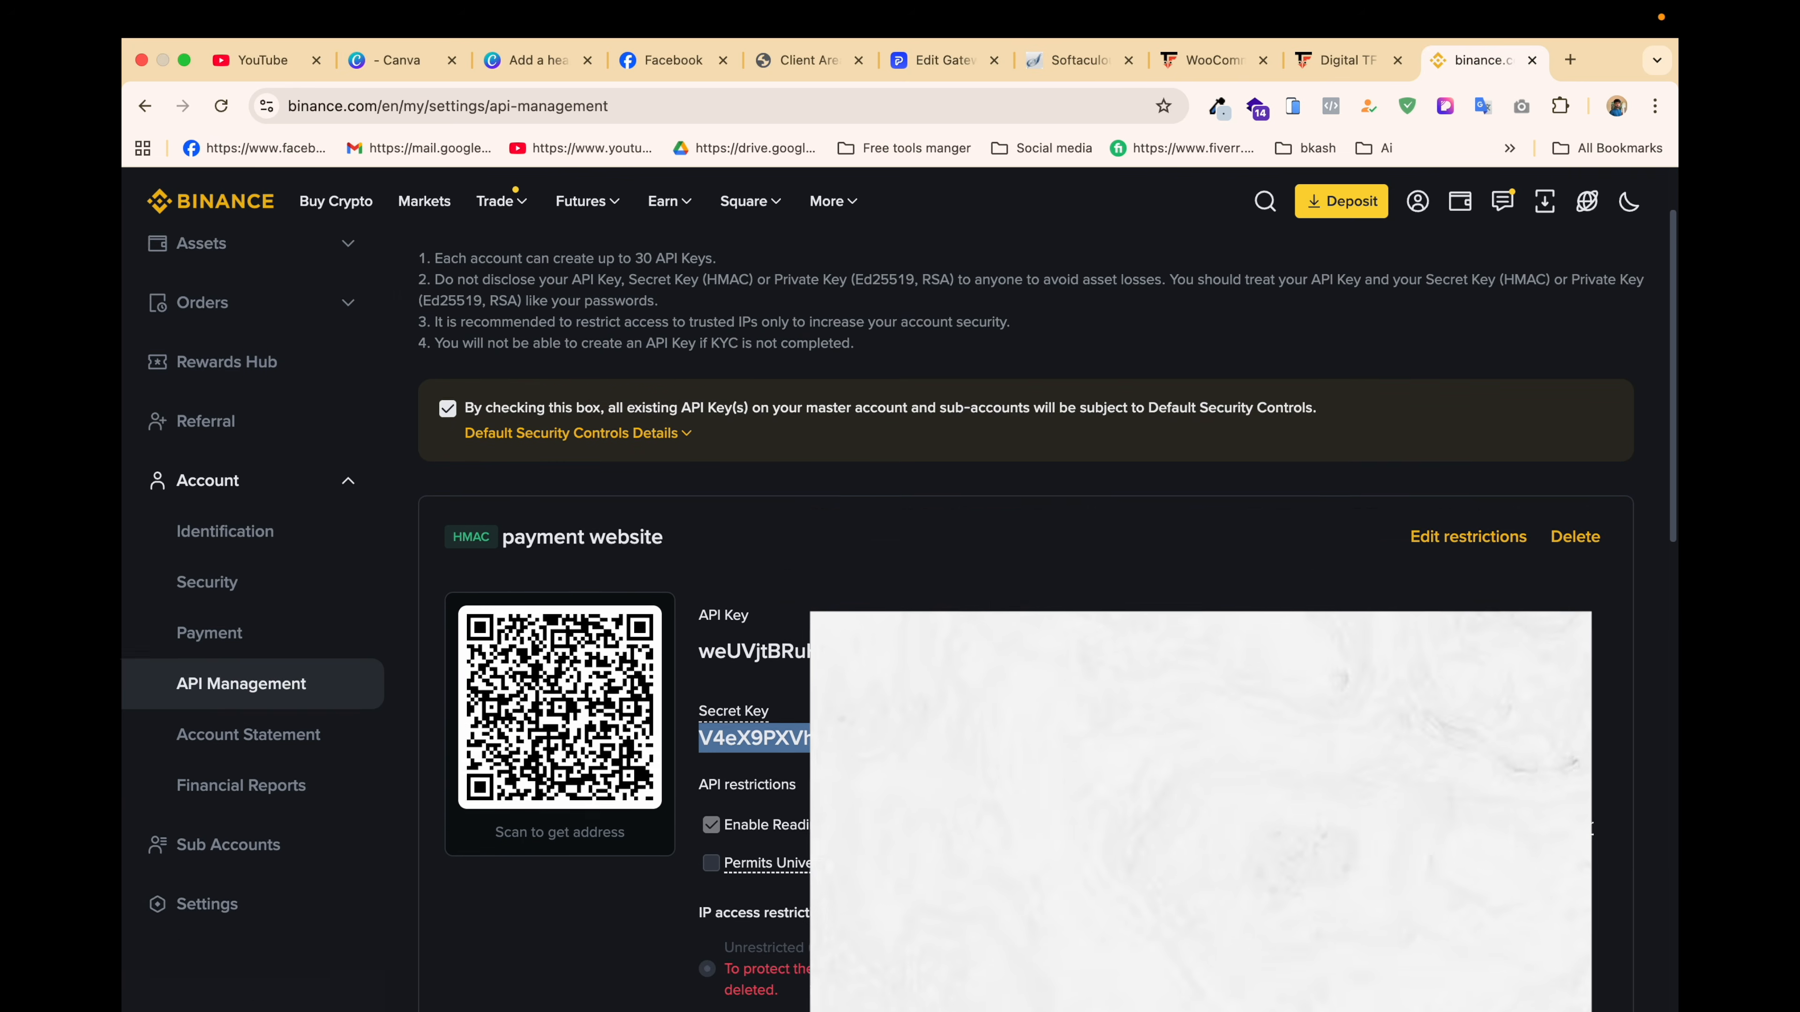
click(251, 290)
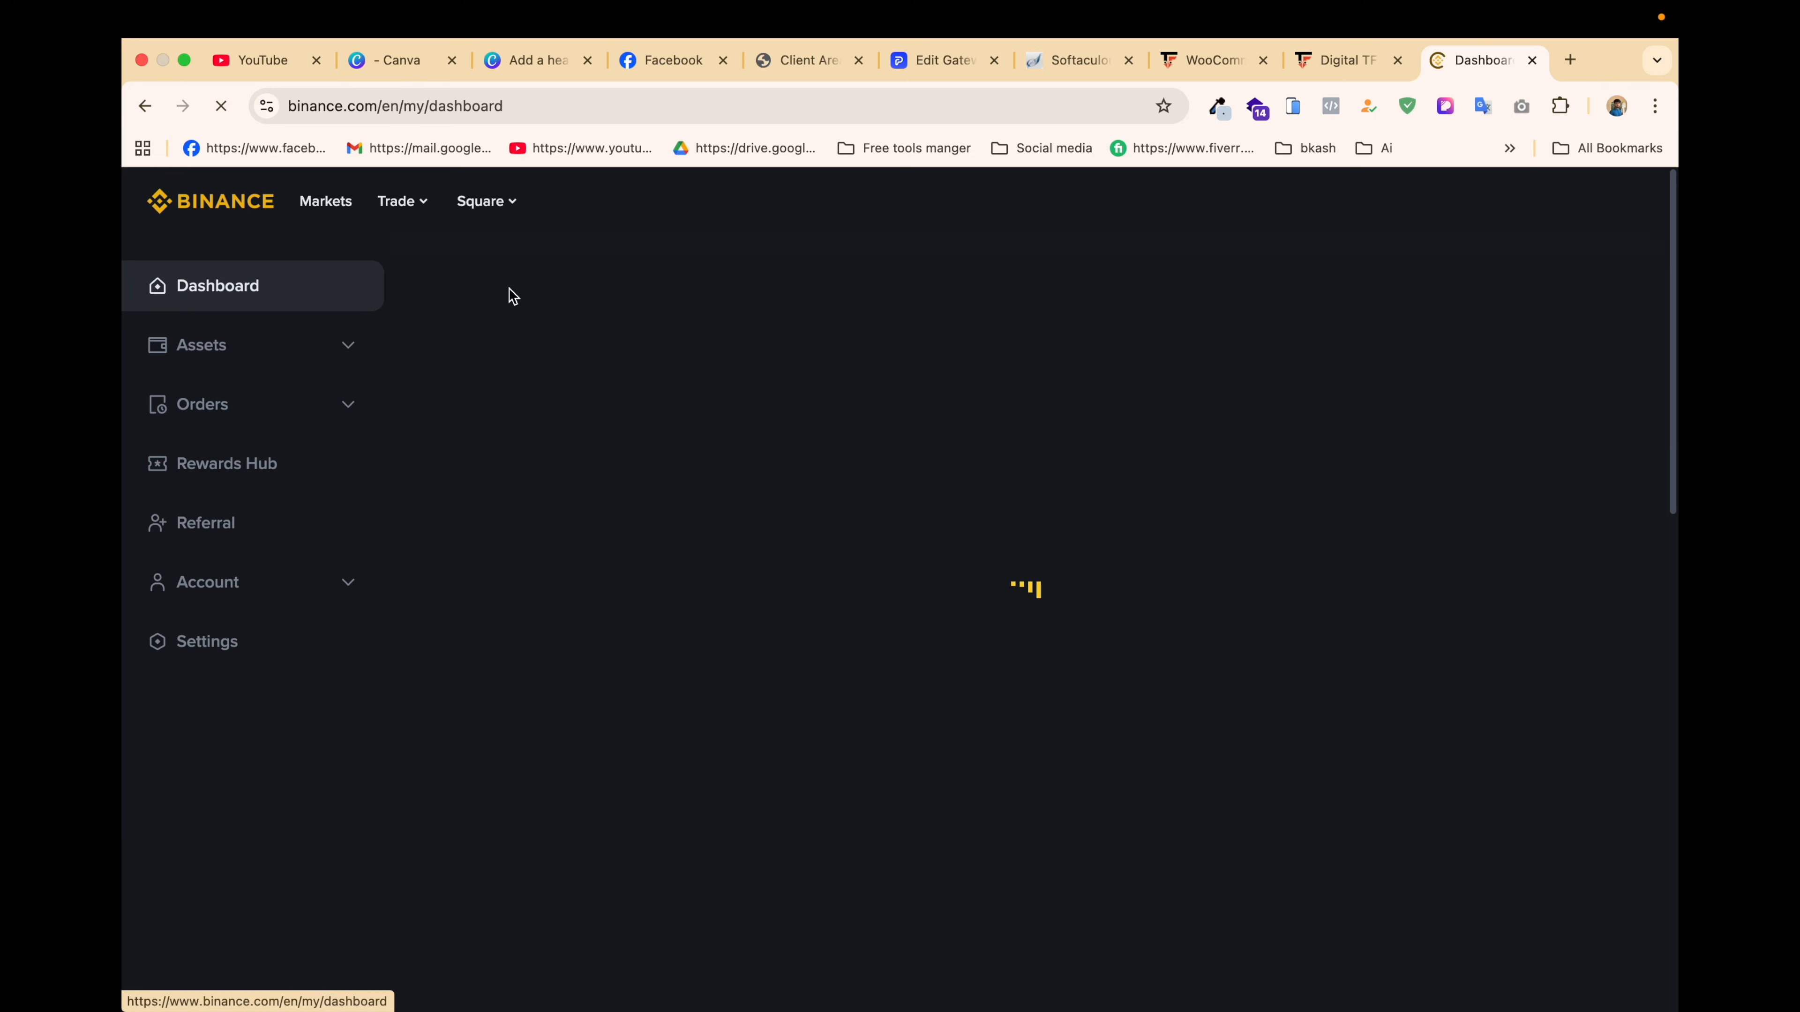
click(800, 317)
click(925, 62)
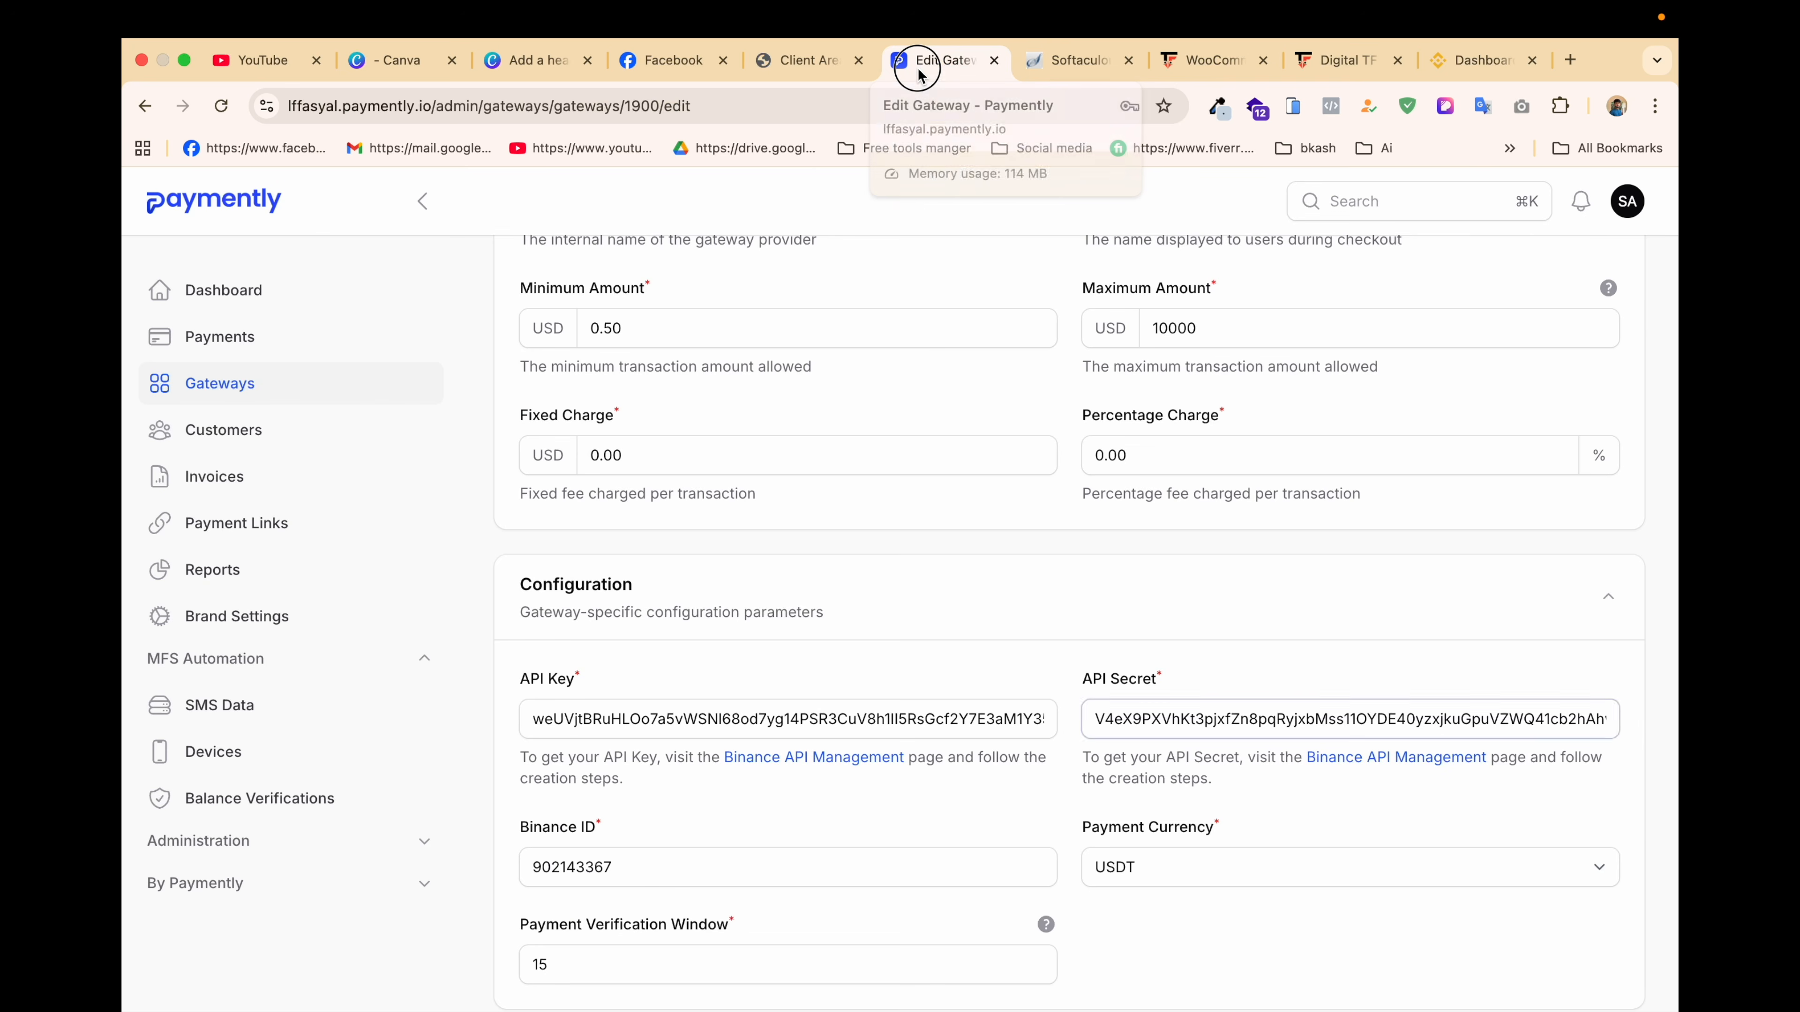
double_click(664, 874)
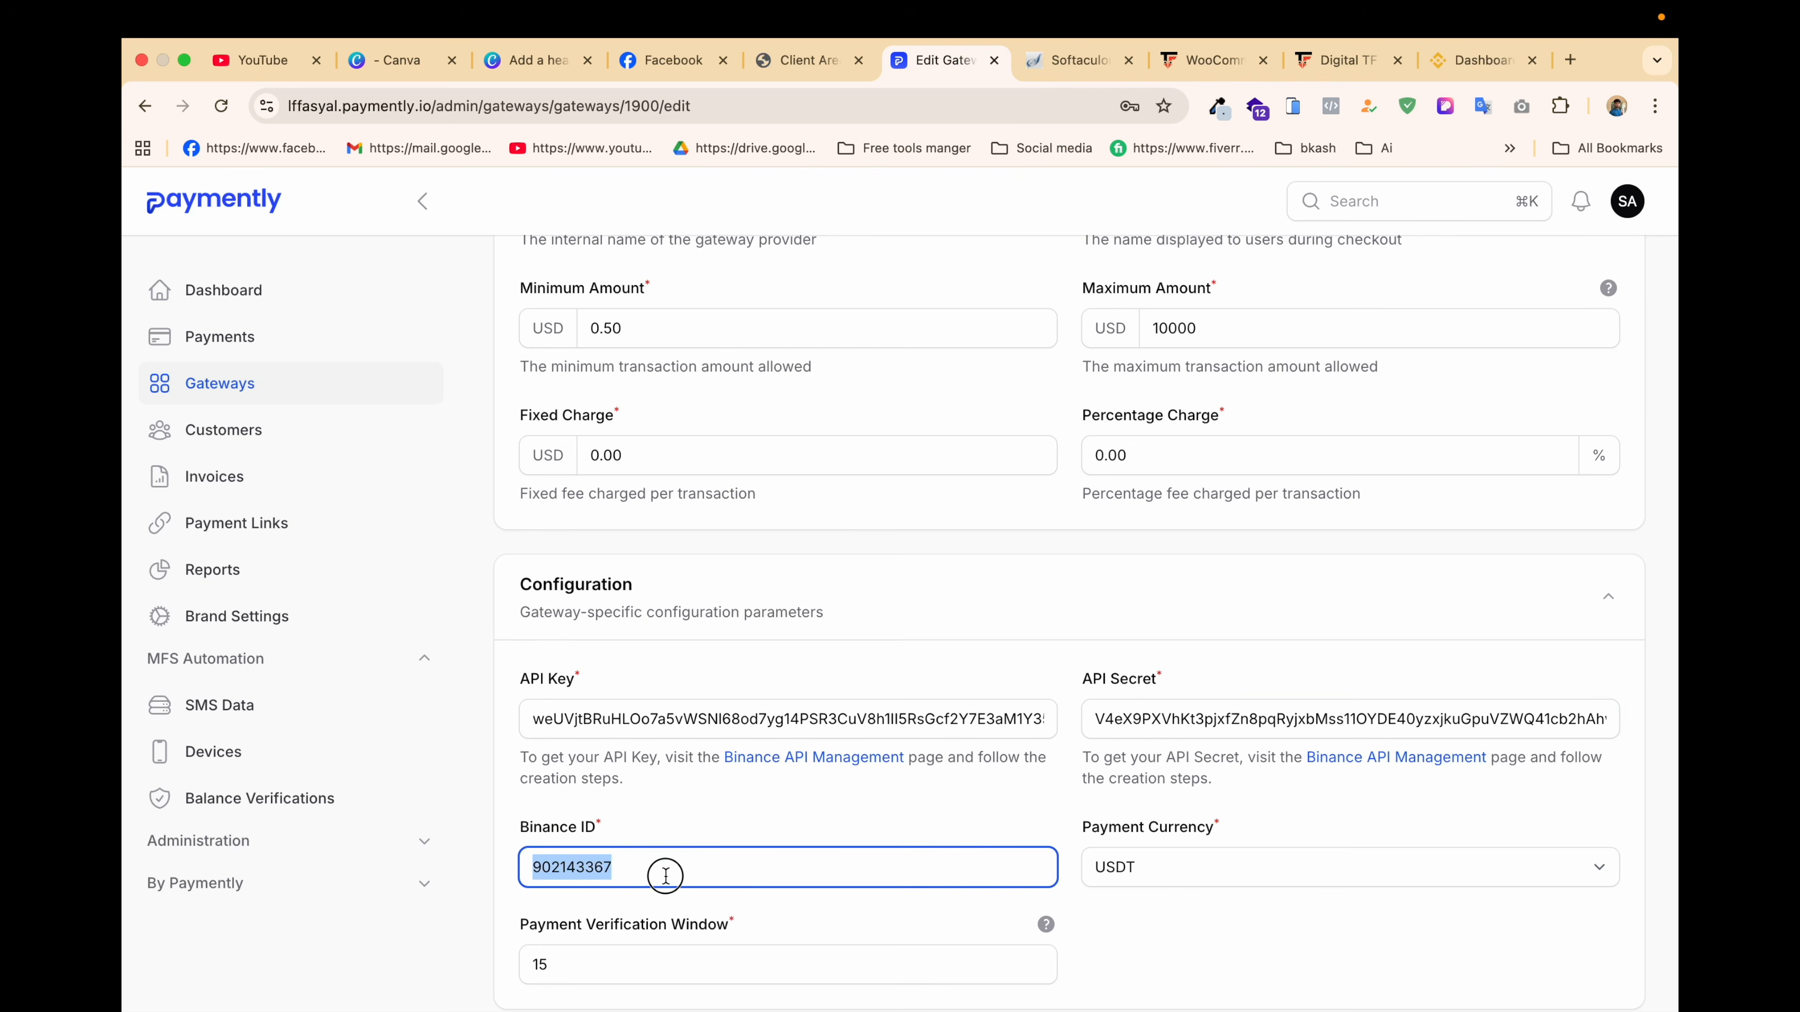
key(super+v)
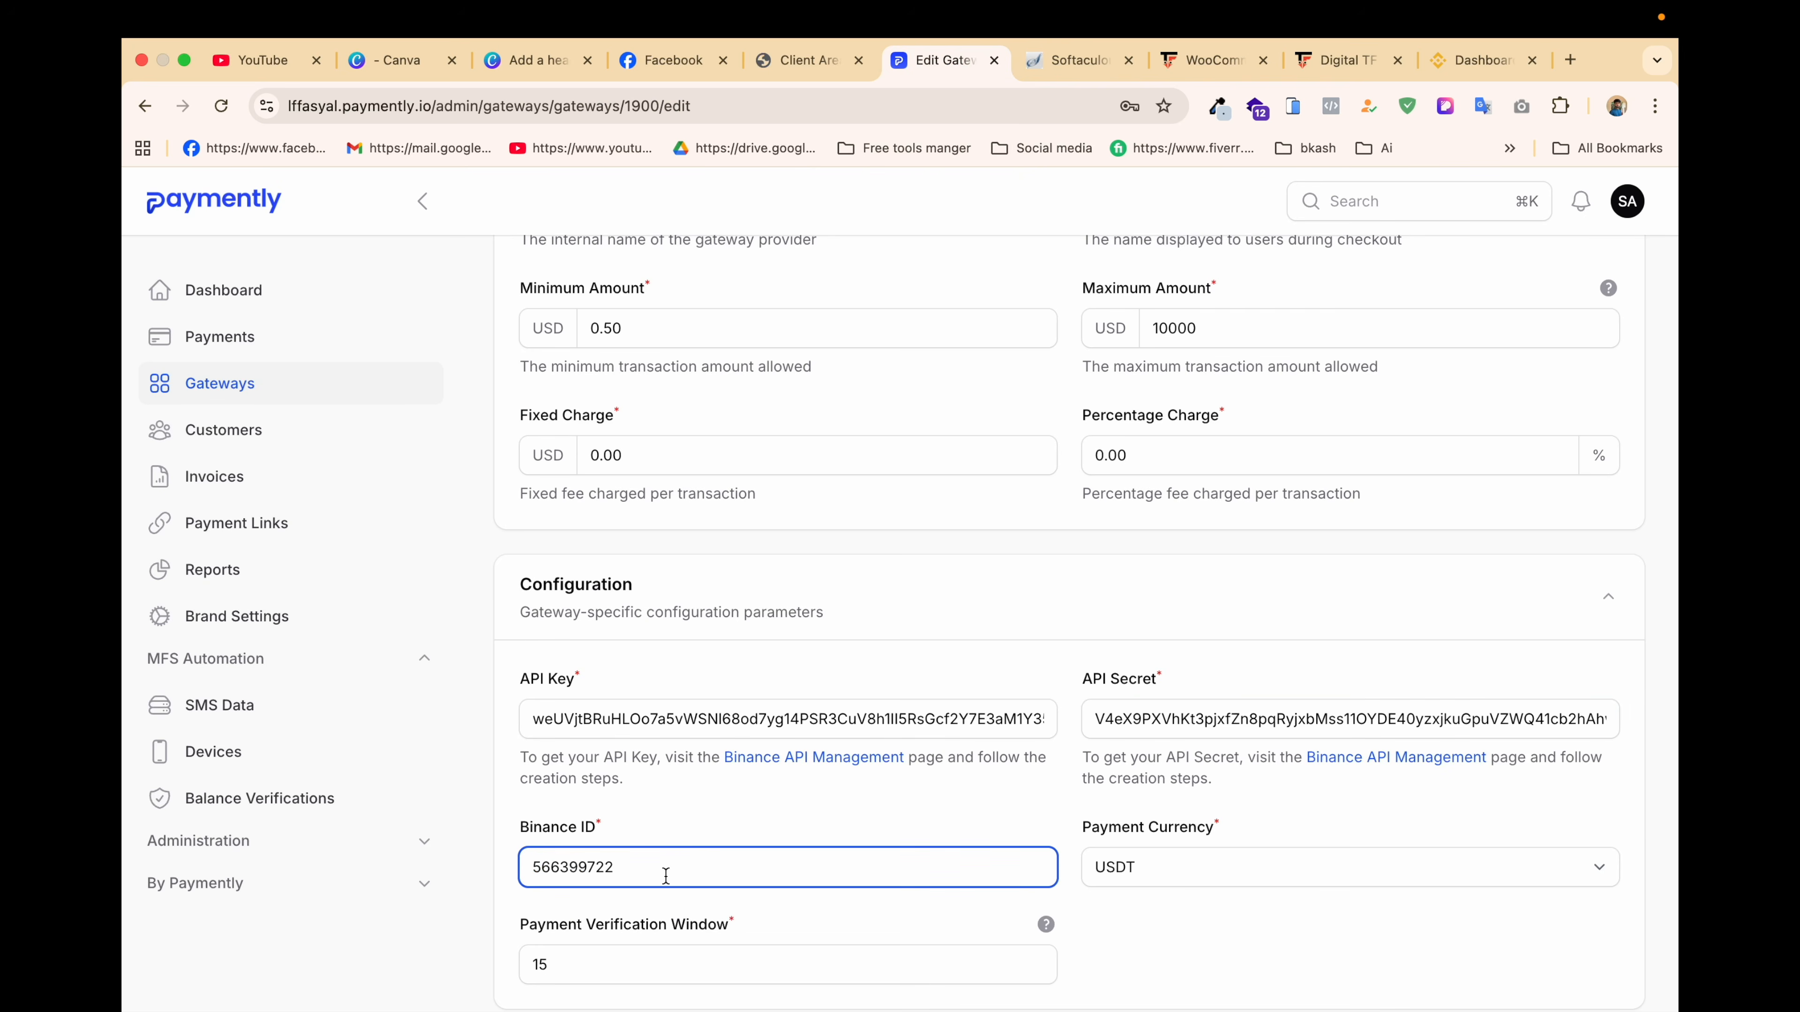
Step: Save the Binance Personal gateway and return to the UddoktaPay settings
scroll(664, 873, down, 2)
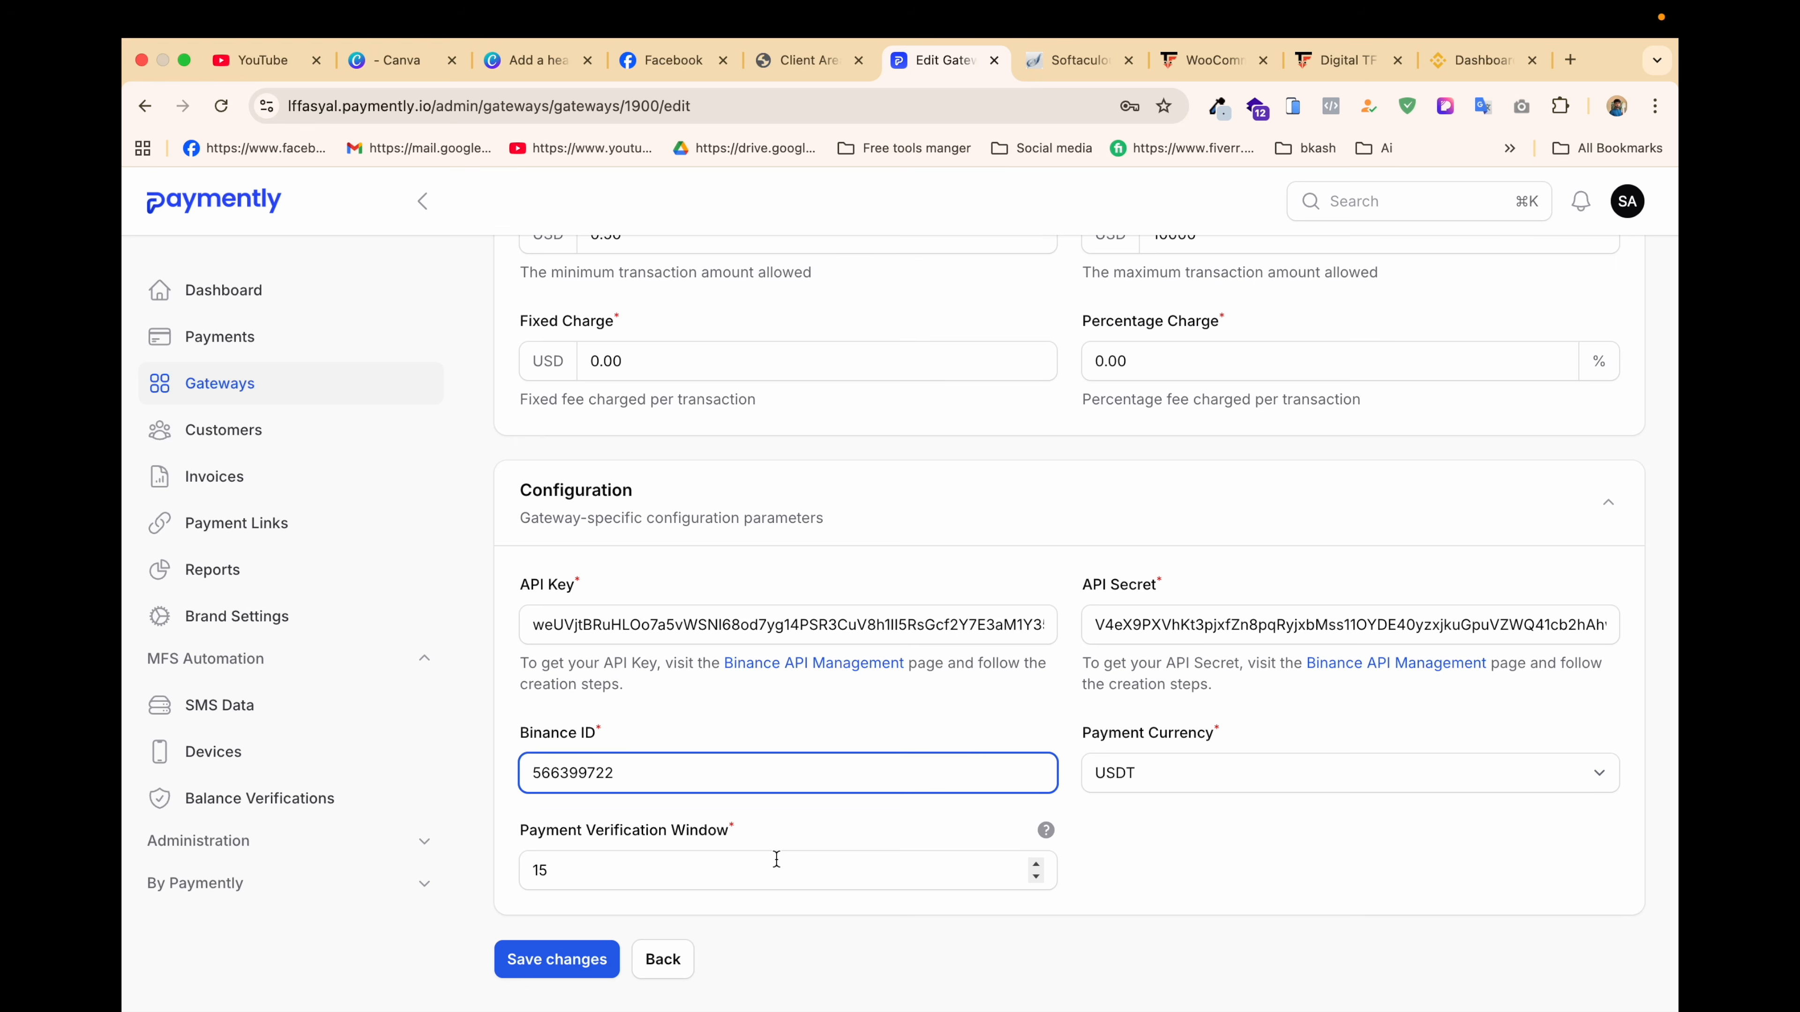
click(588, 961)
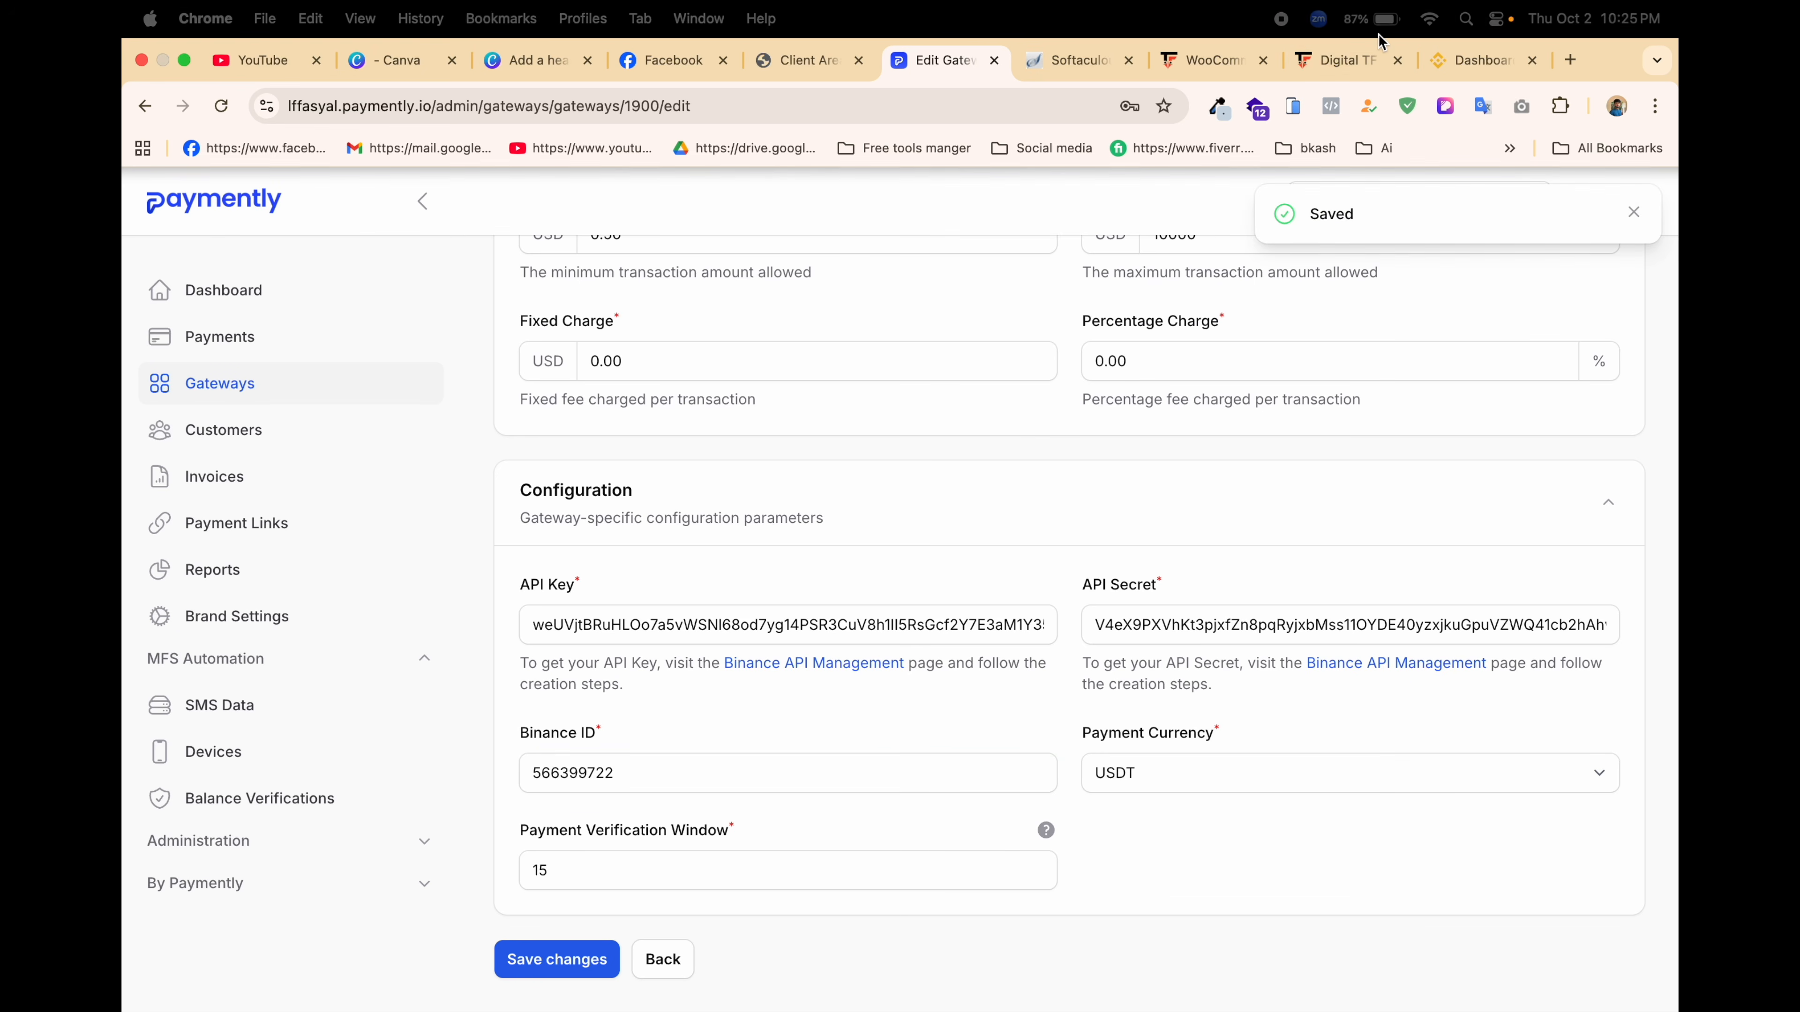
click(1341, 60)
click(1213, 59)
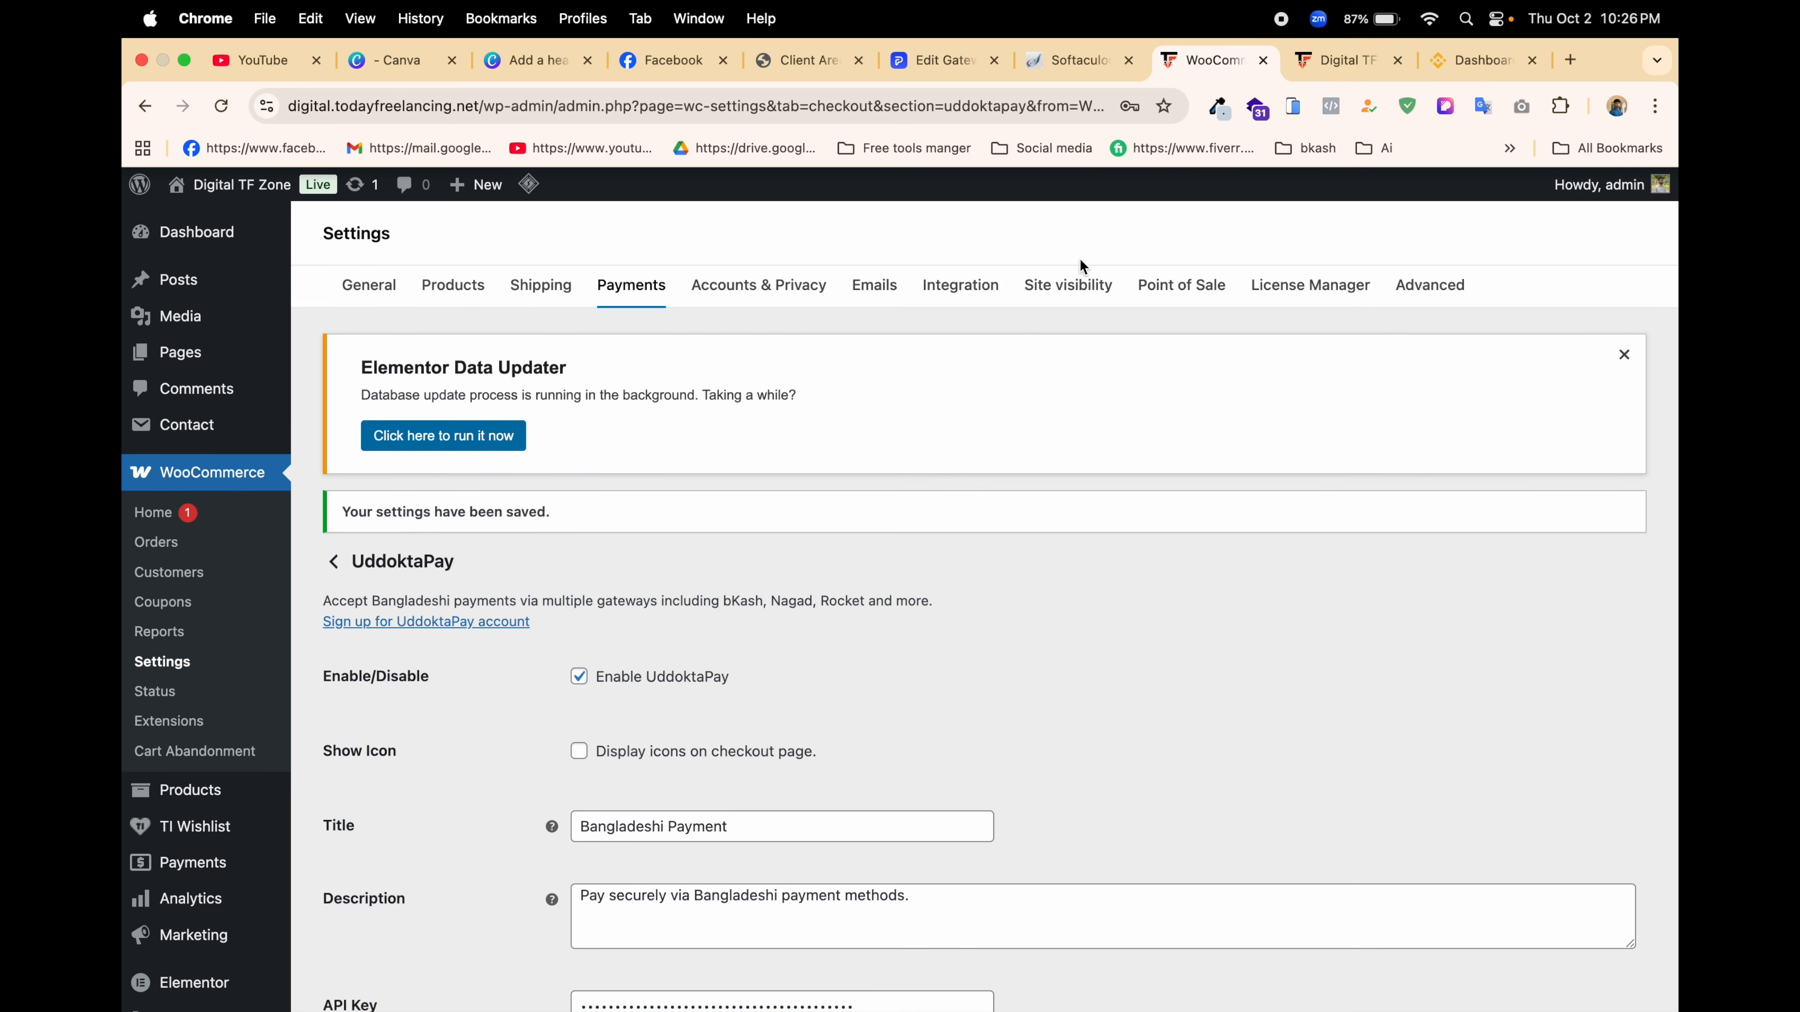
Step: Open the shop's homepage in a window under another Chrome profile
scroll(967, 453, down, 2)
scroll(968, 454, down, 5)
scroll(967, 453, up, 8)
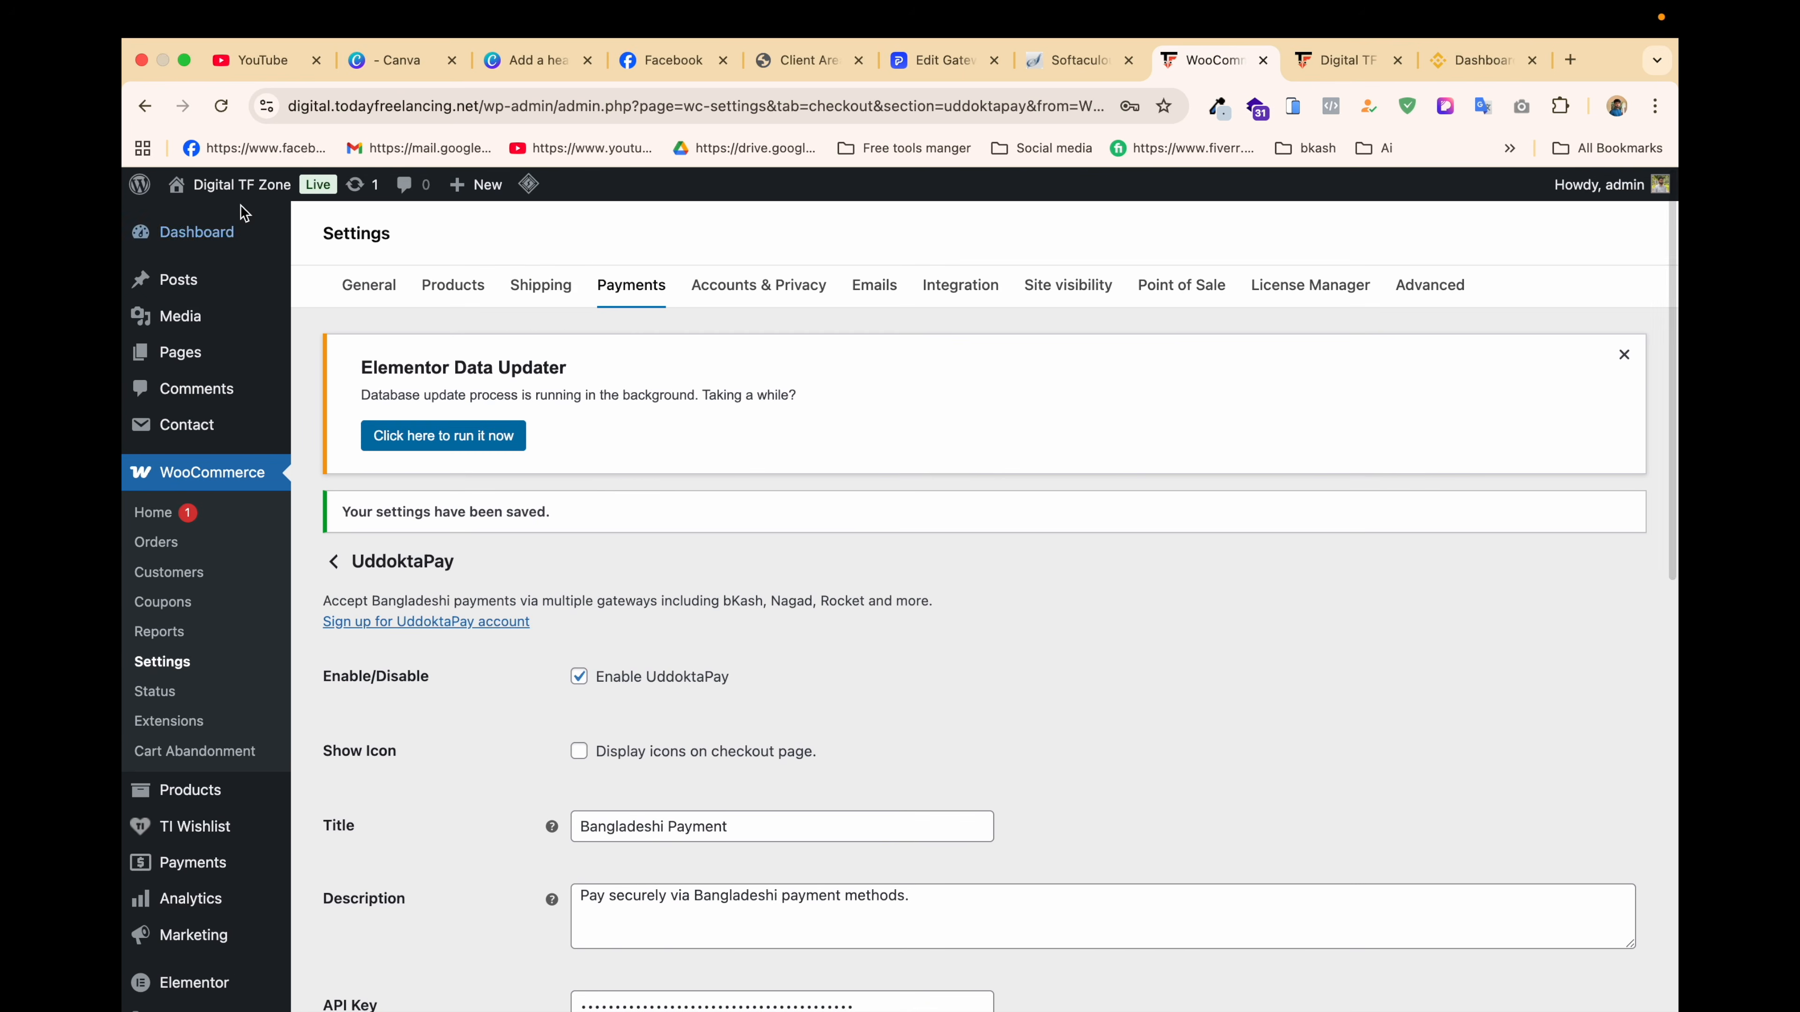
right_click(212, 220)
click(265, 229)
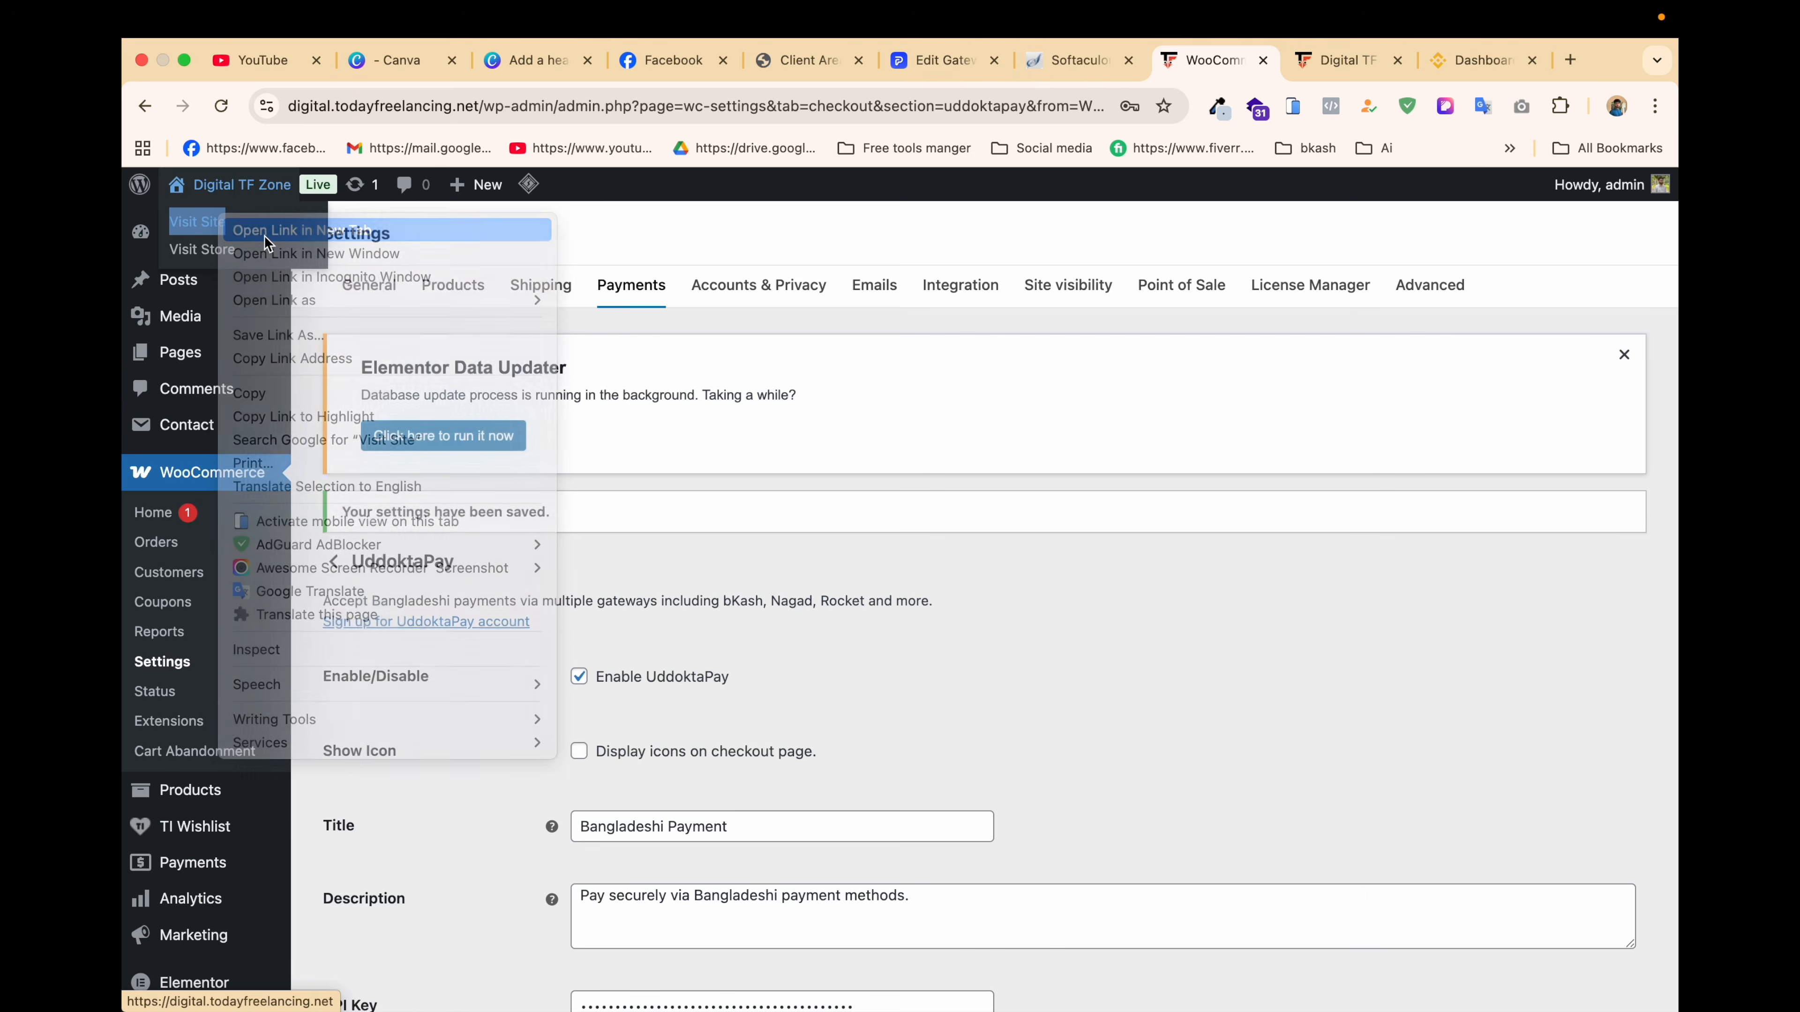
click(1244, 59)
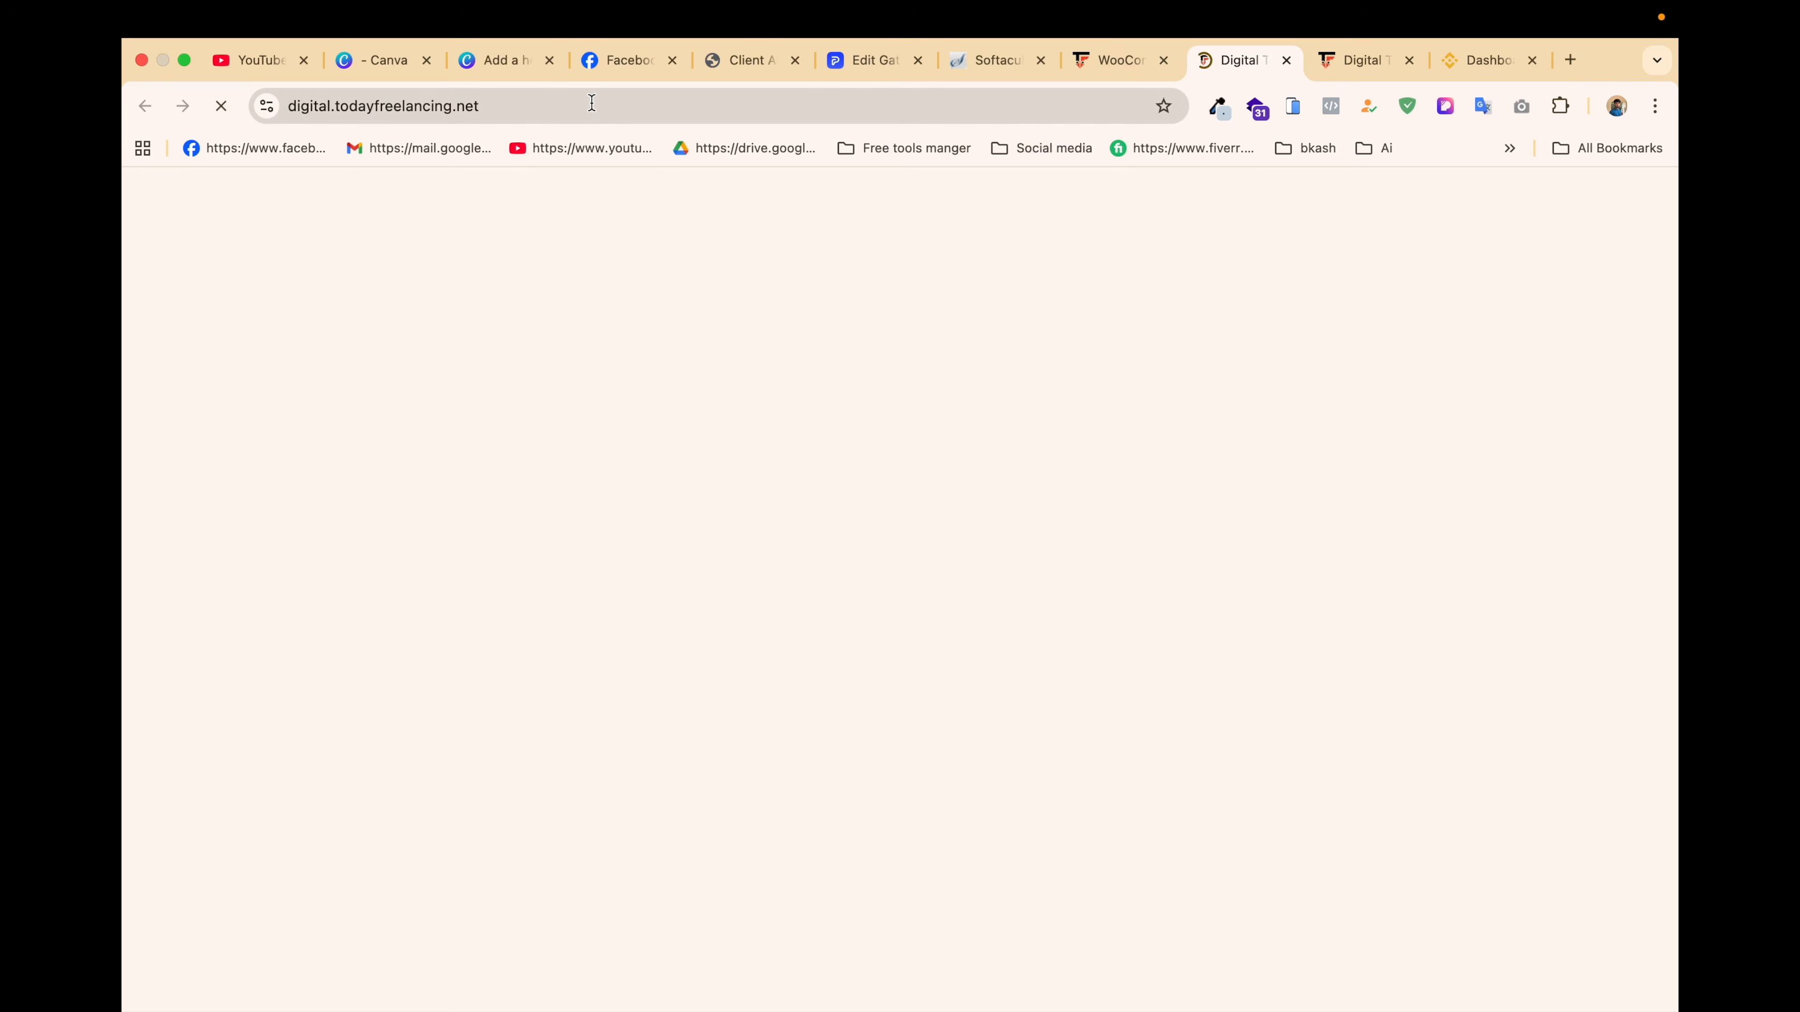
click(577, 113)
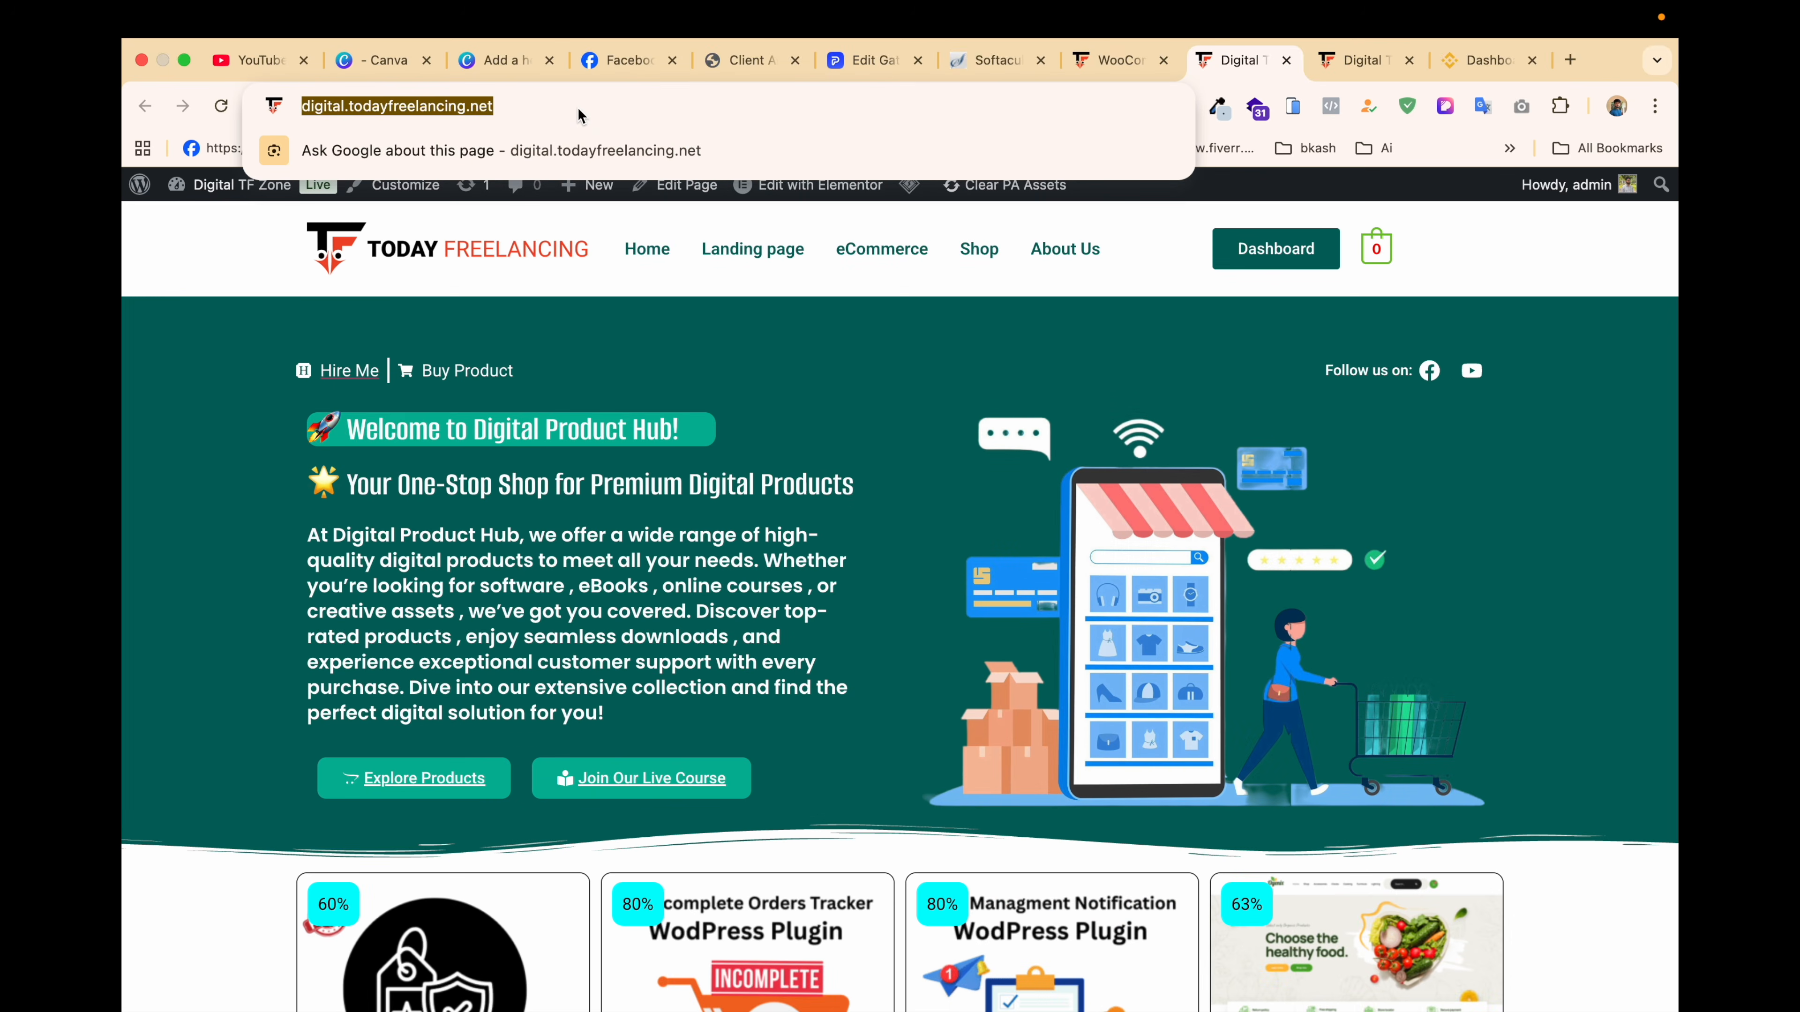
click(1617, 107)
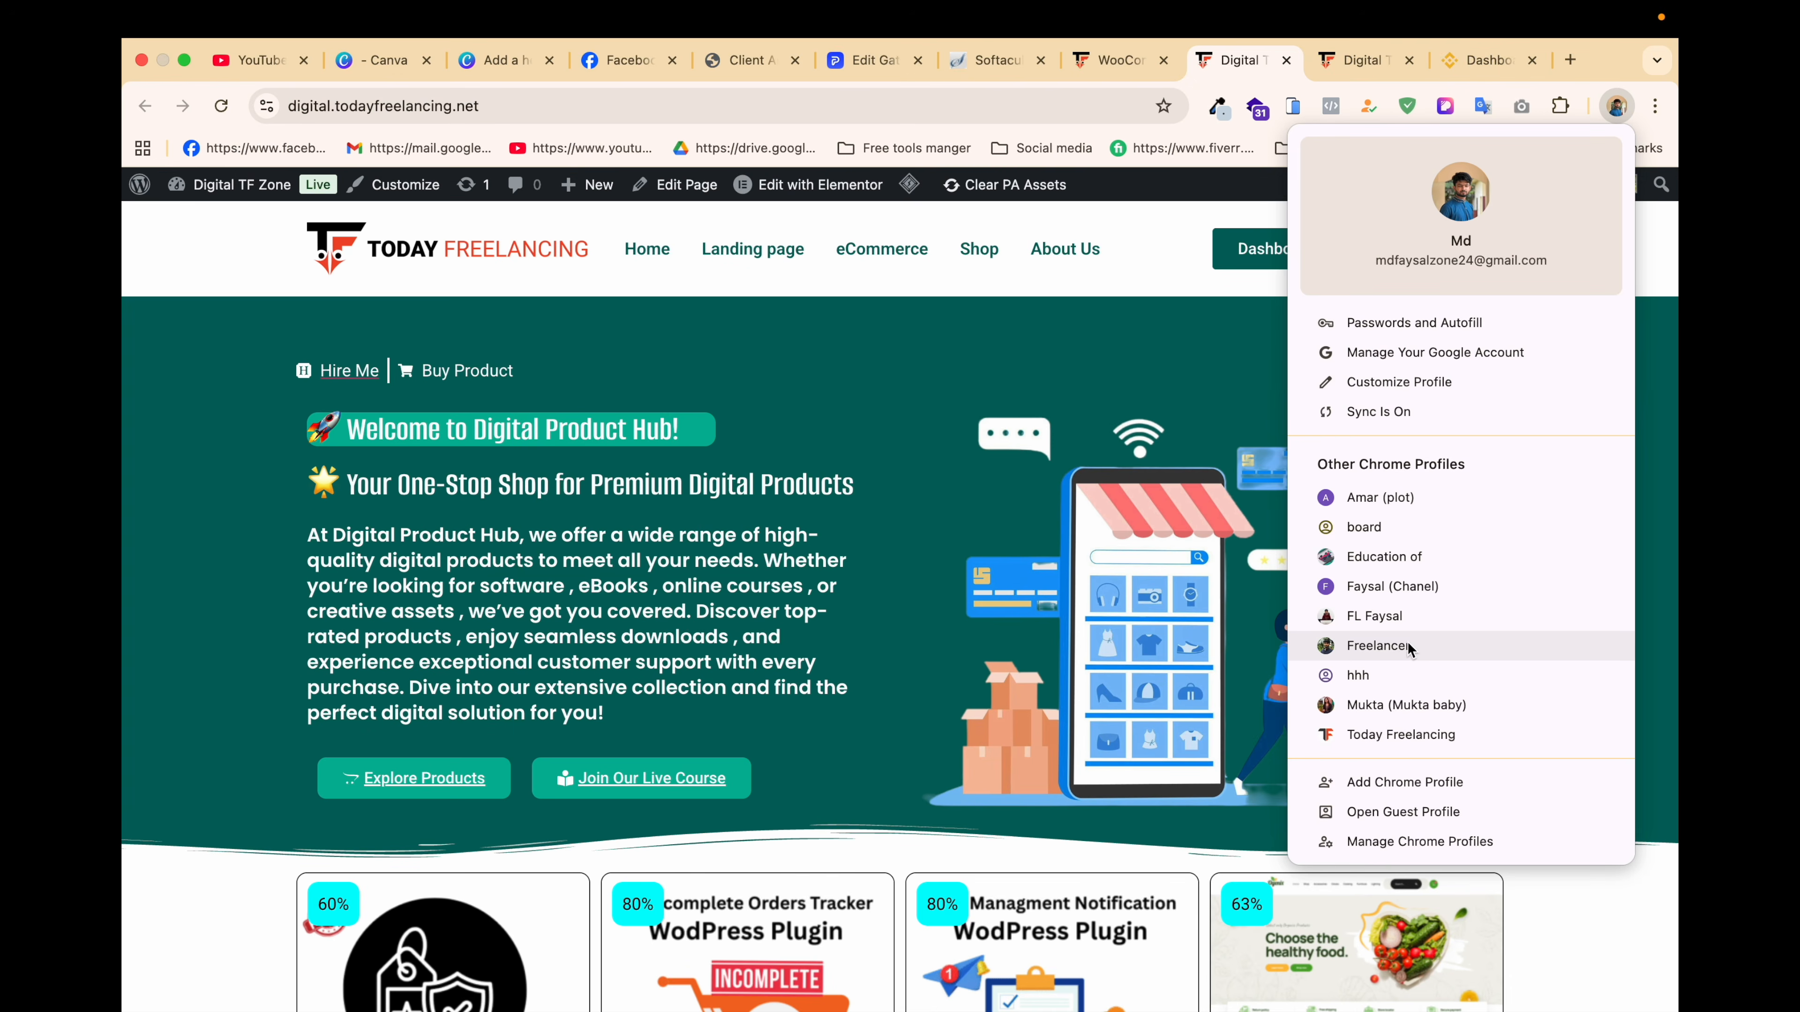
click(1424, 614)
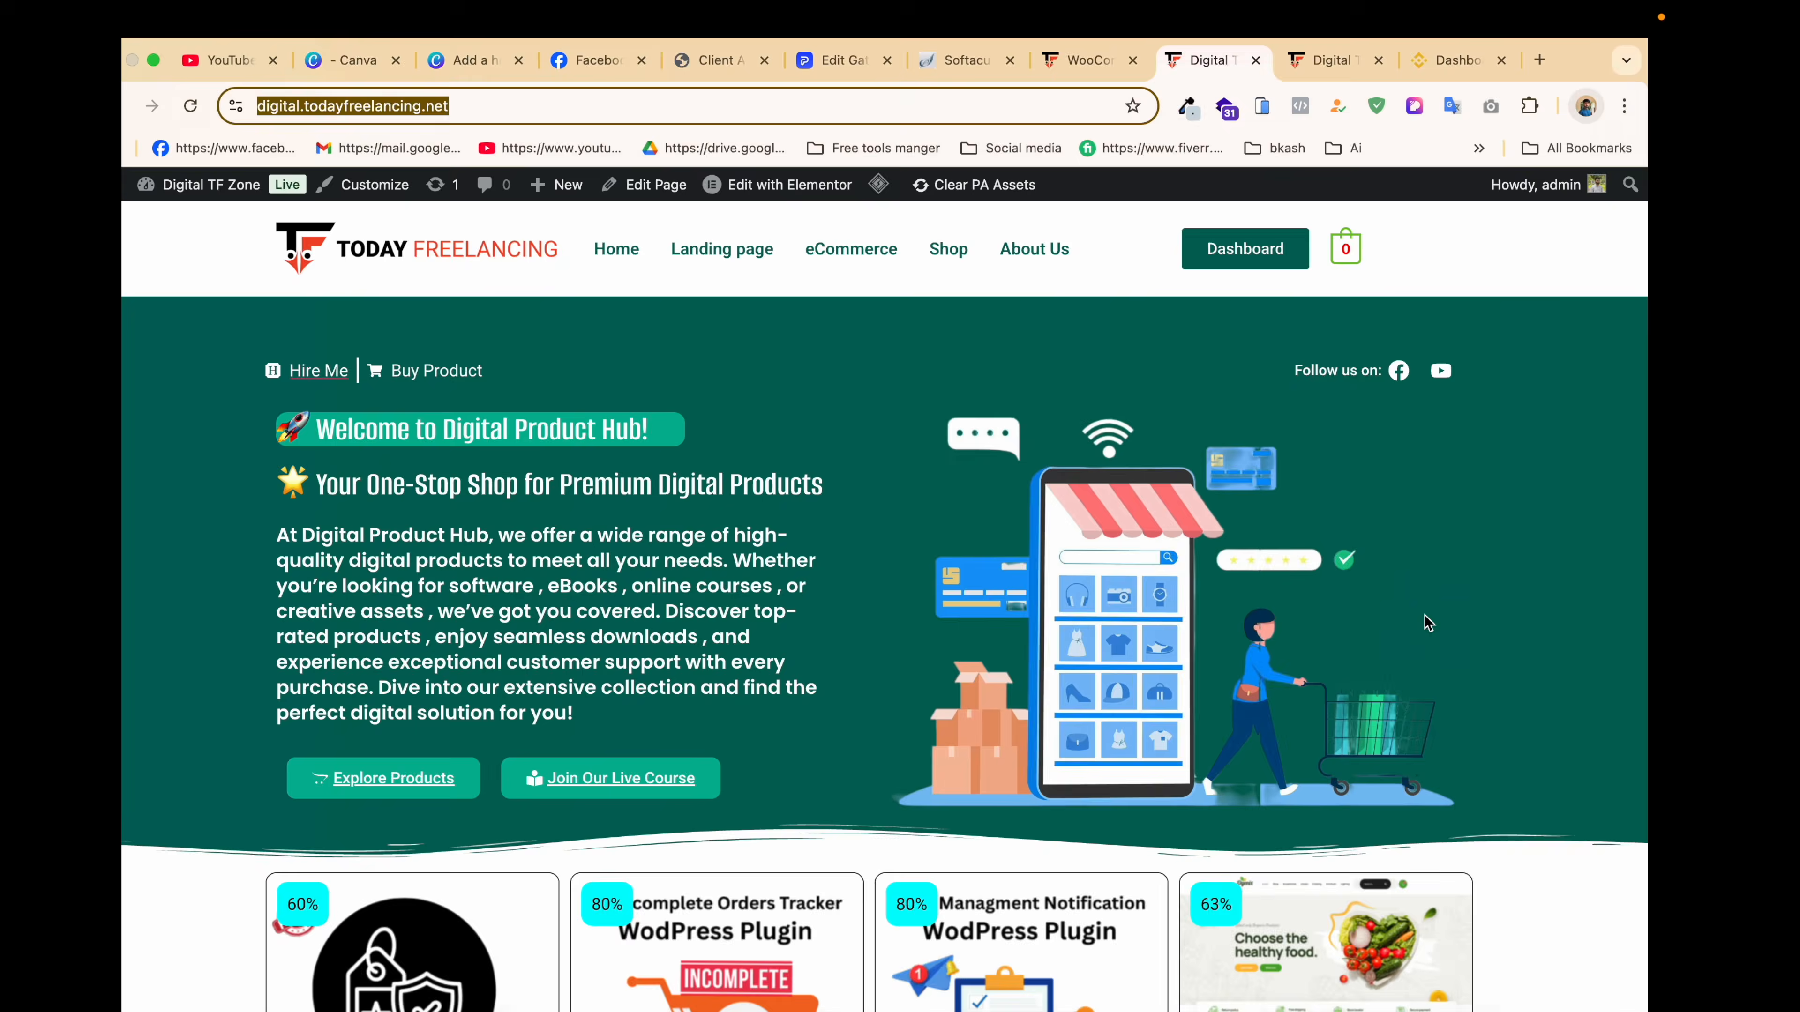
key(super+v)
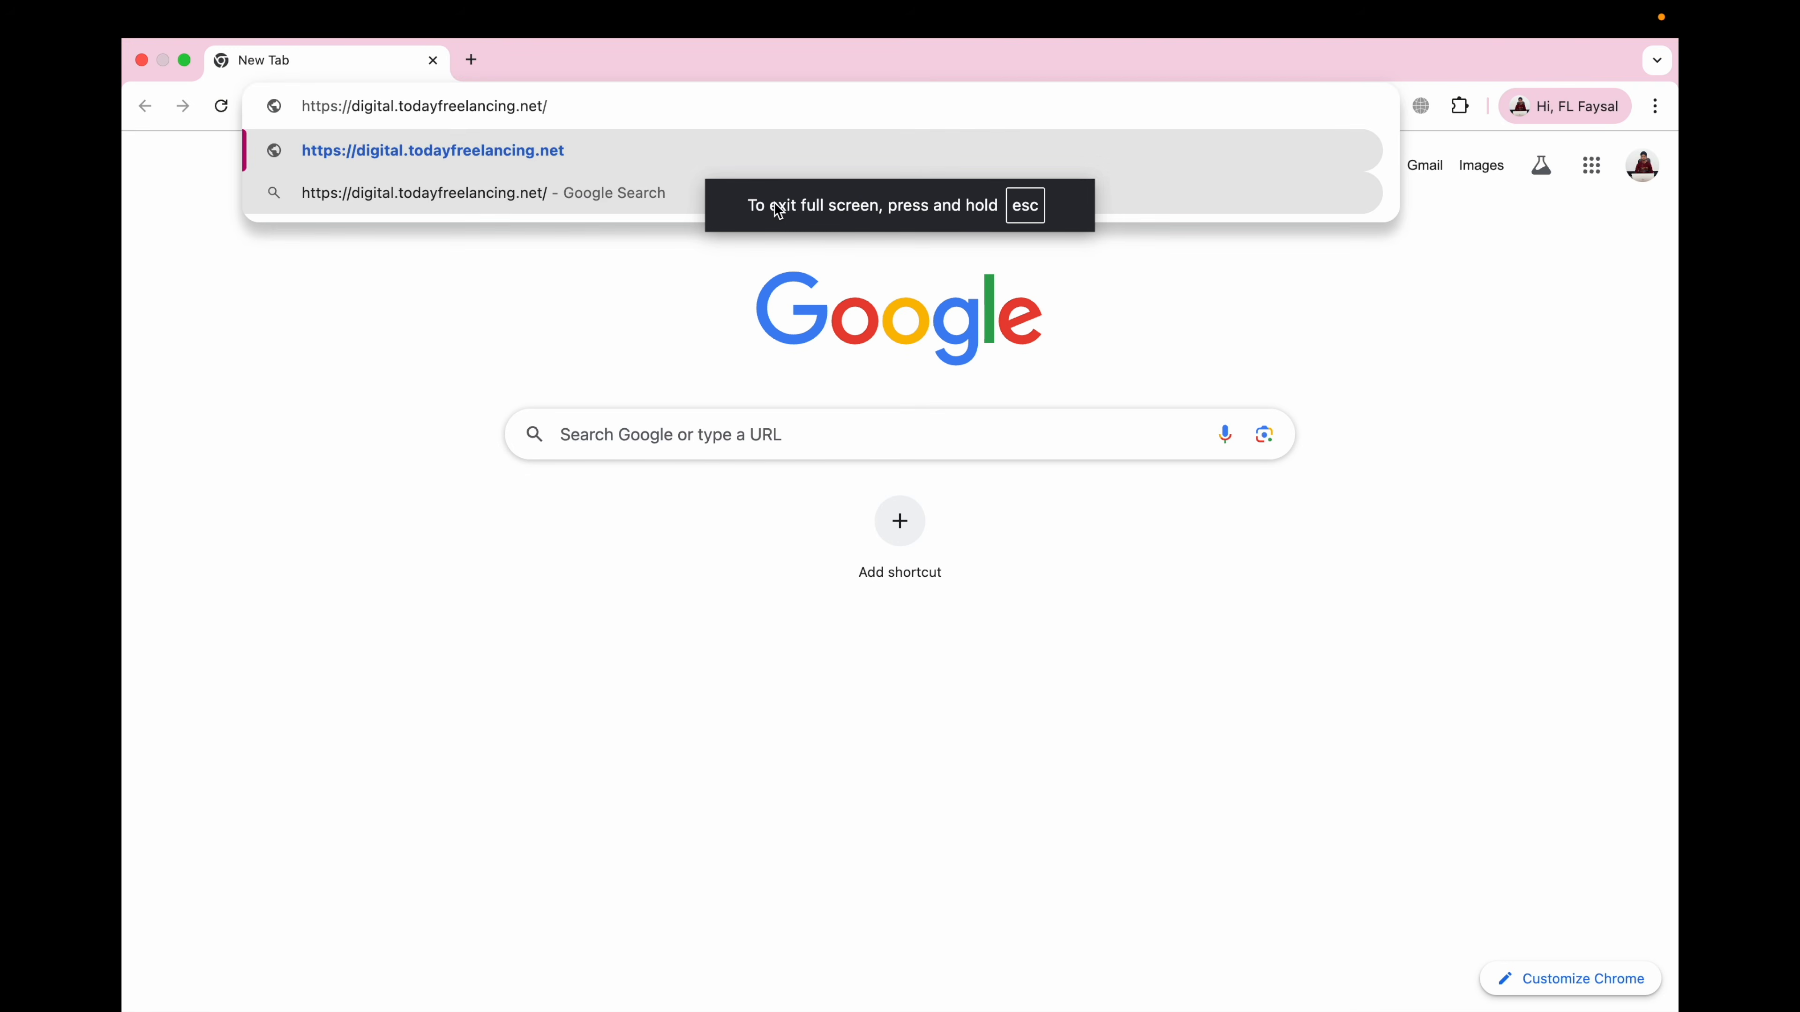
key(Return)
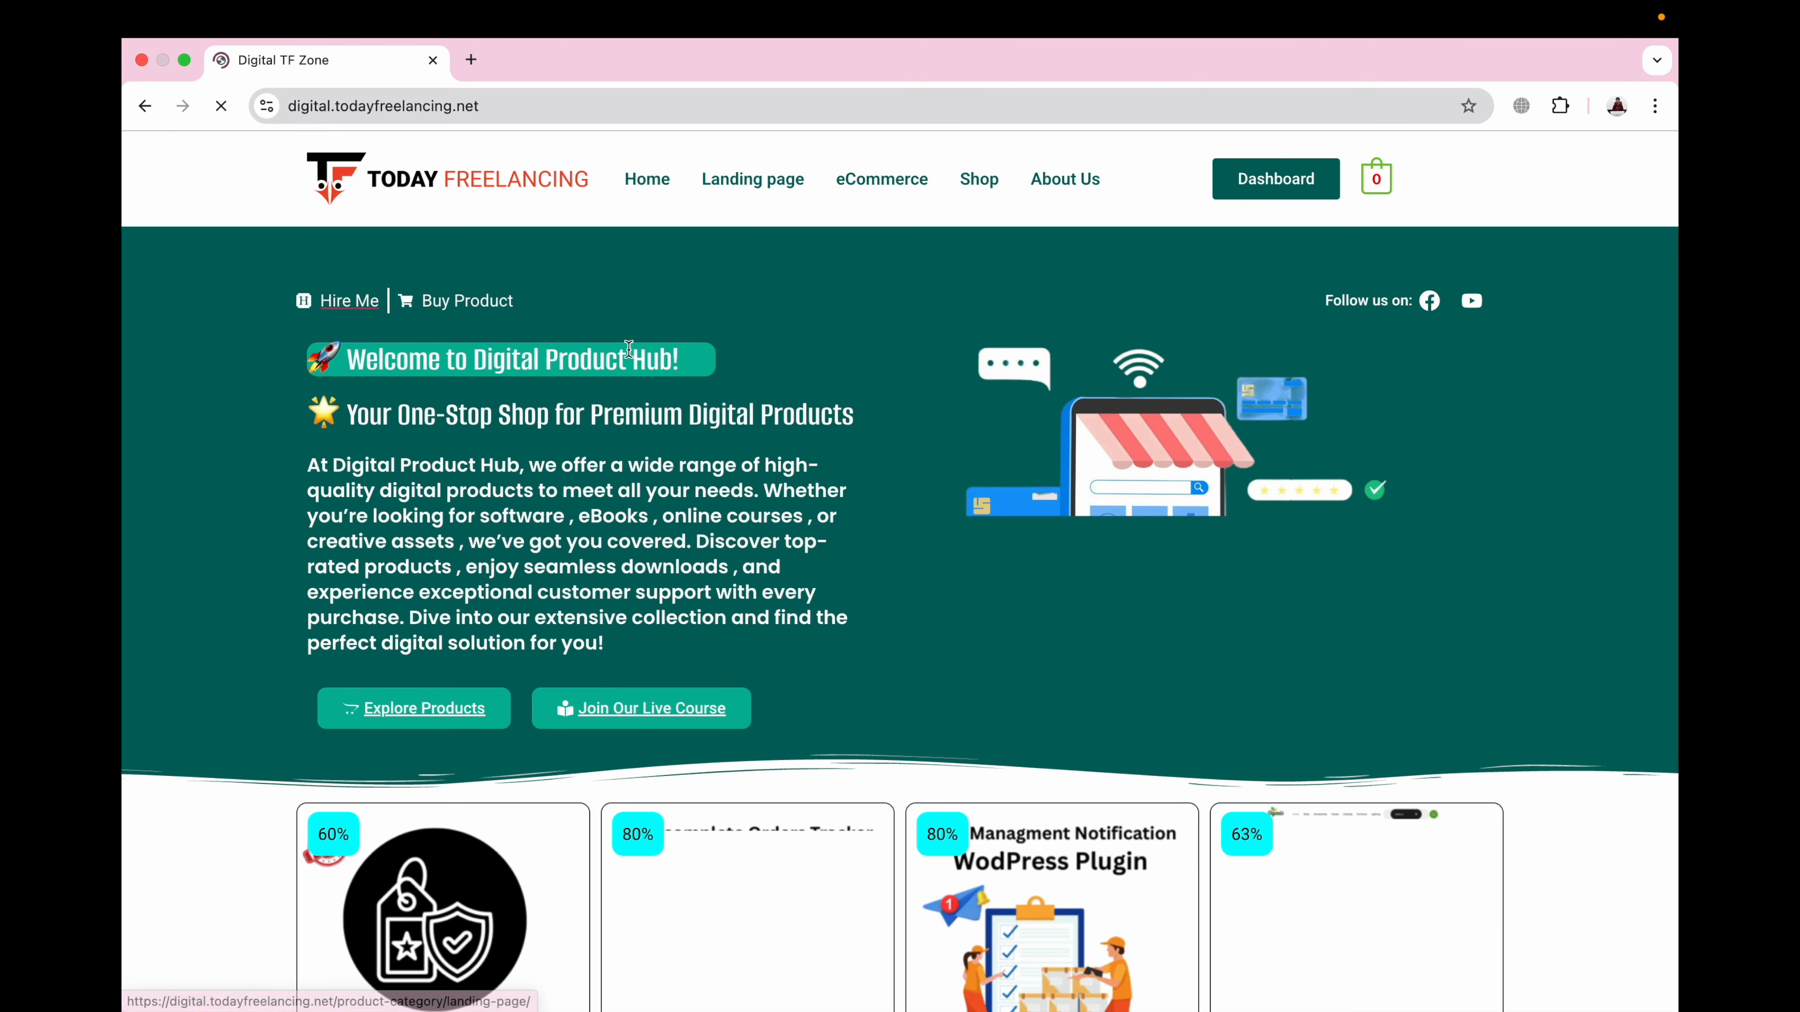
Step: Add Anti Fake Order Protection (399.00৳) to the cart and proceed to checkout
scroll(627, 363, down, 10)
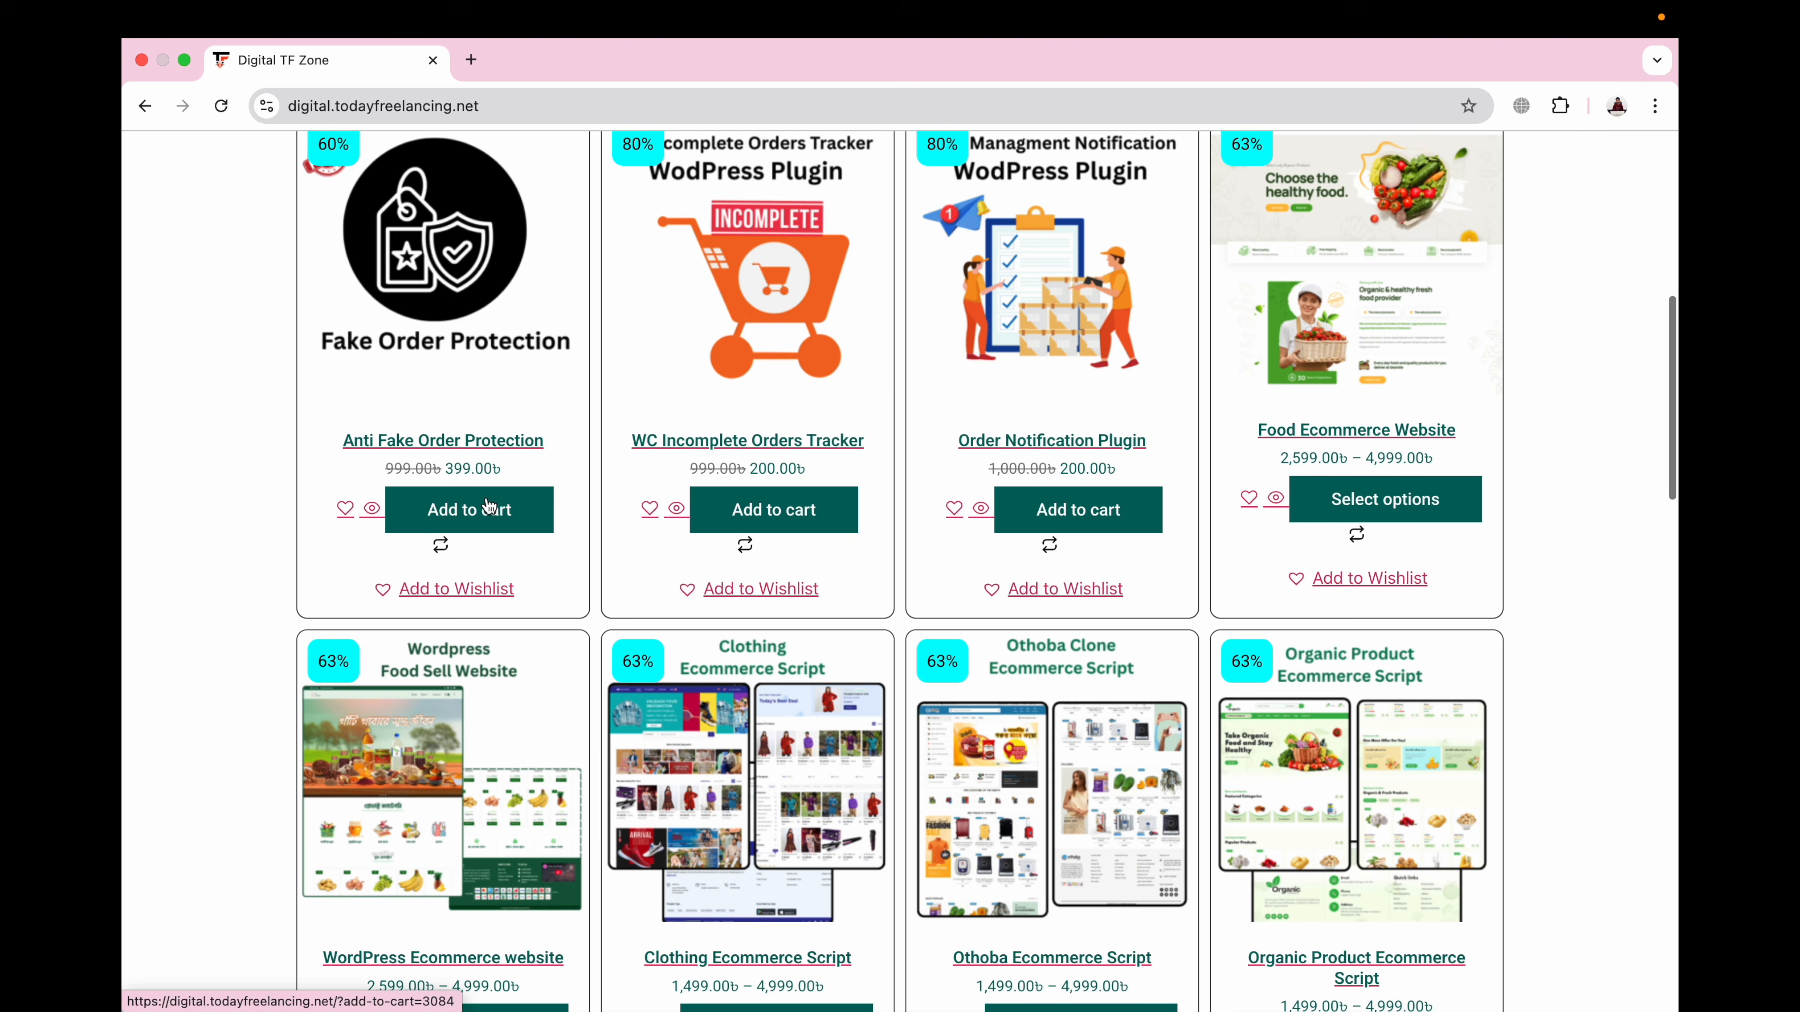
click(469, 510)
scroll(870, 386, up, 10)
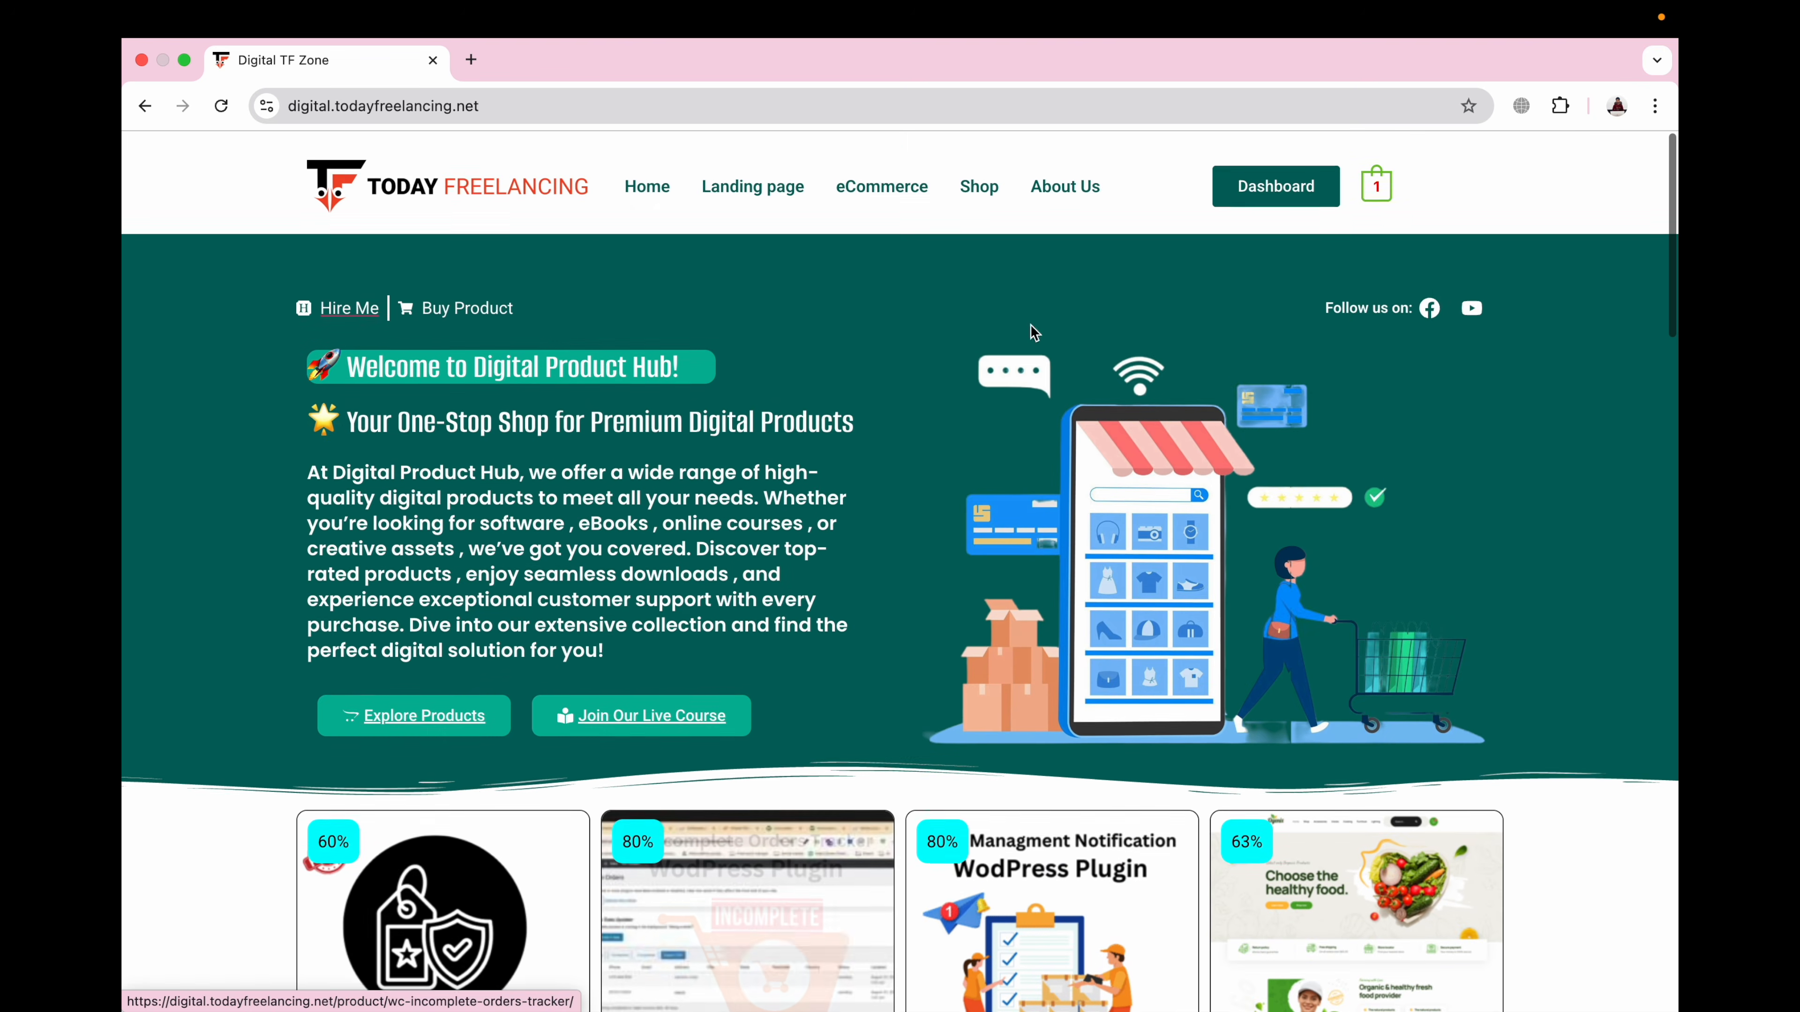
click(1378, 198)
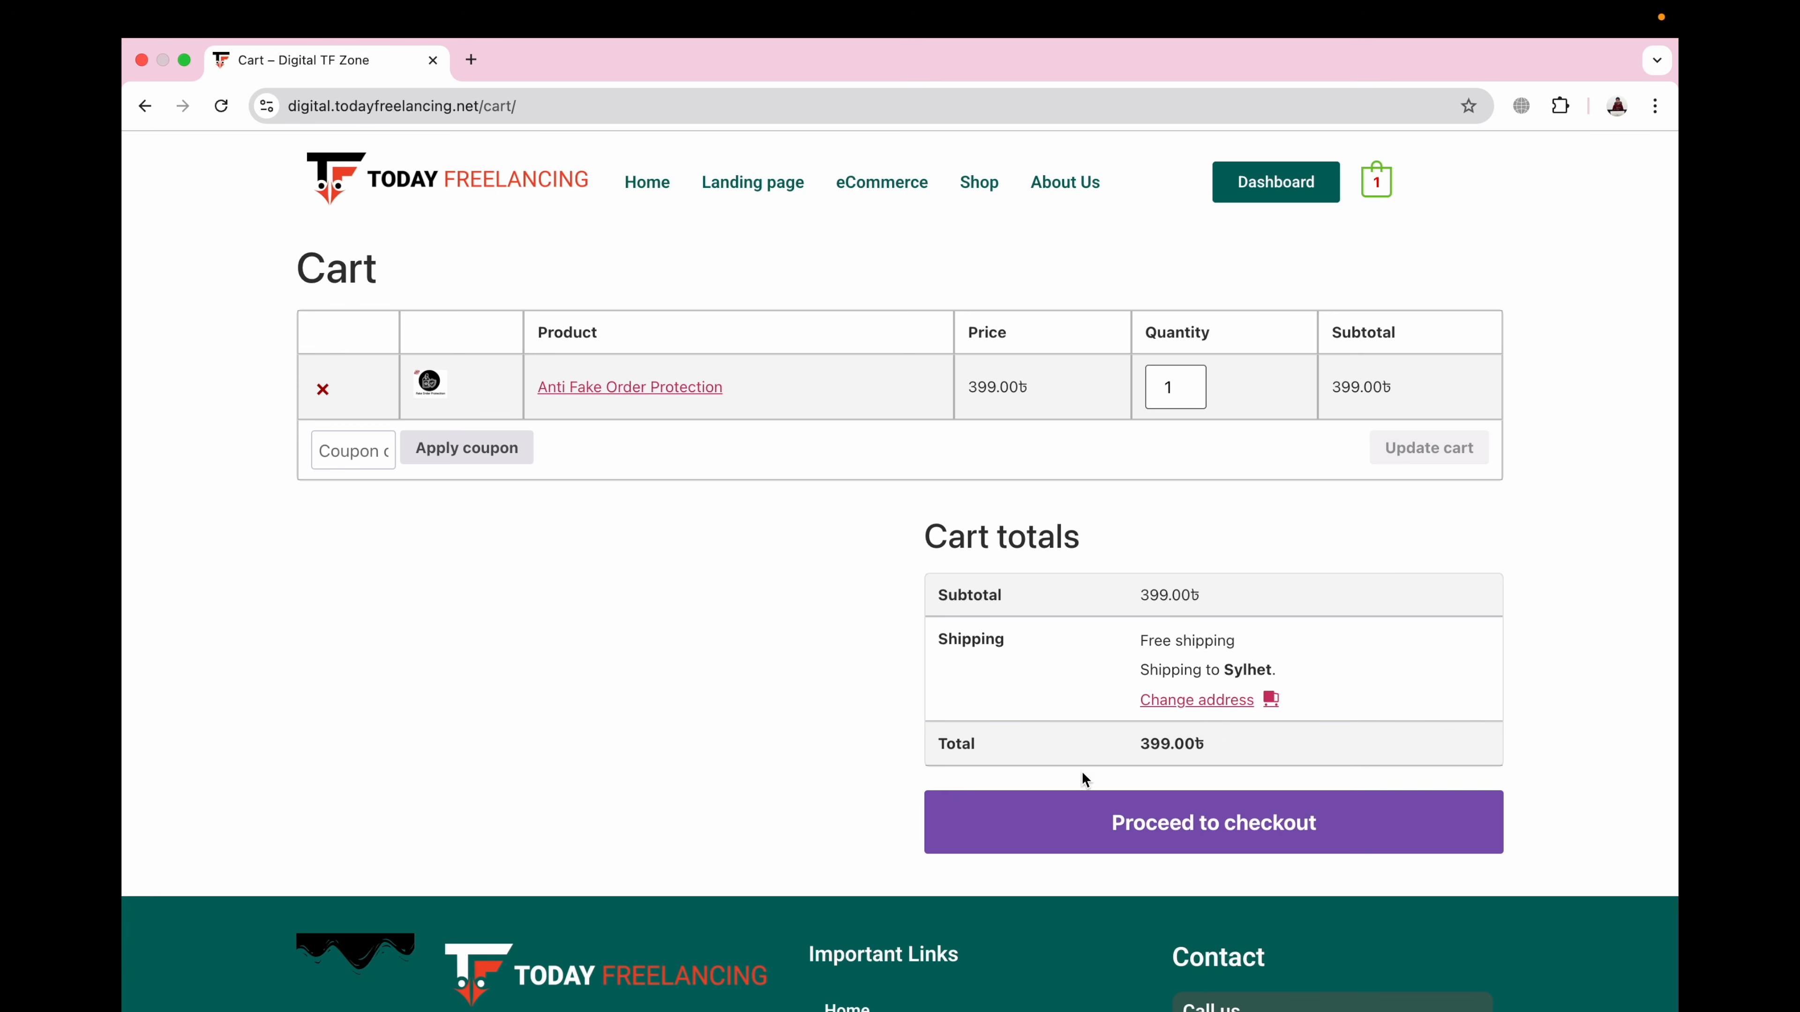
click(1141, 825)
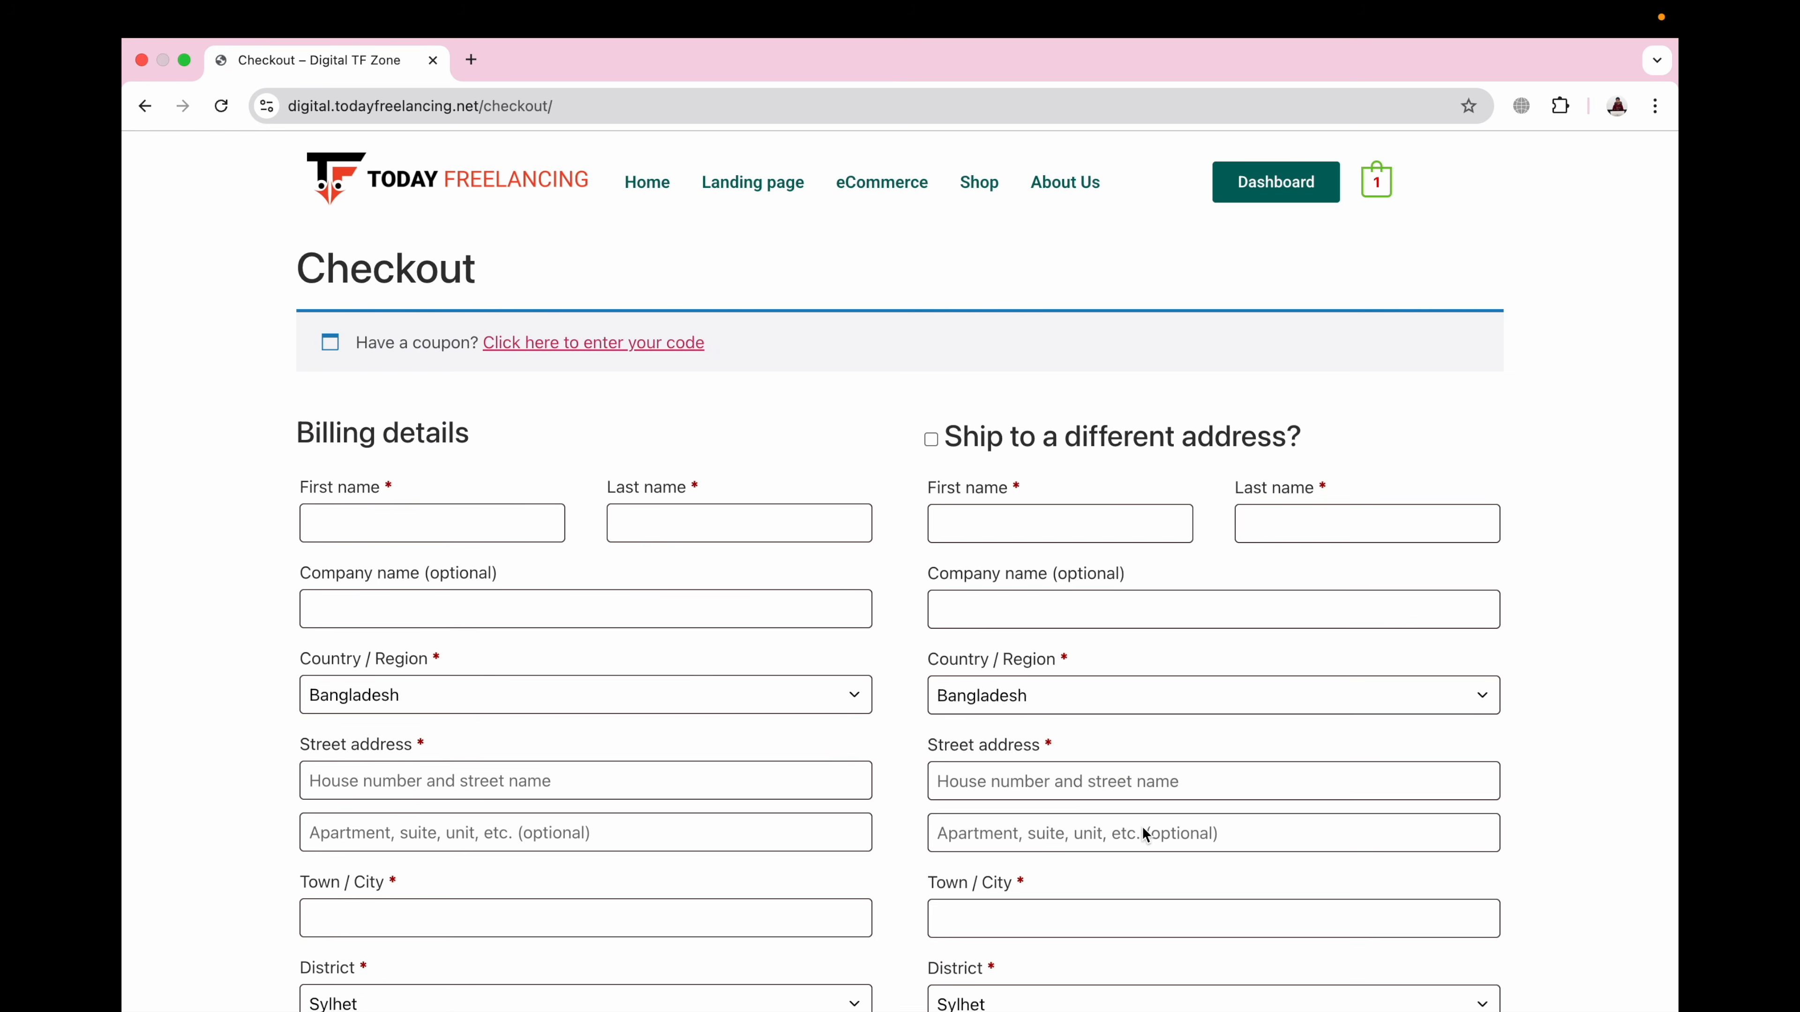
Step: Autofill the billing details and choose Bangladeshi Payment as the payment method
click(499, 523)
click(474, 584)
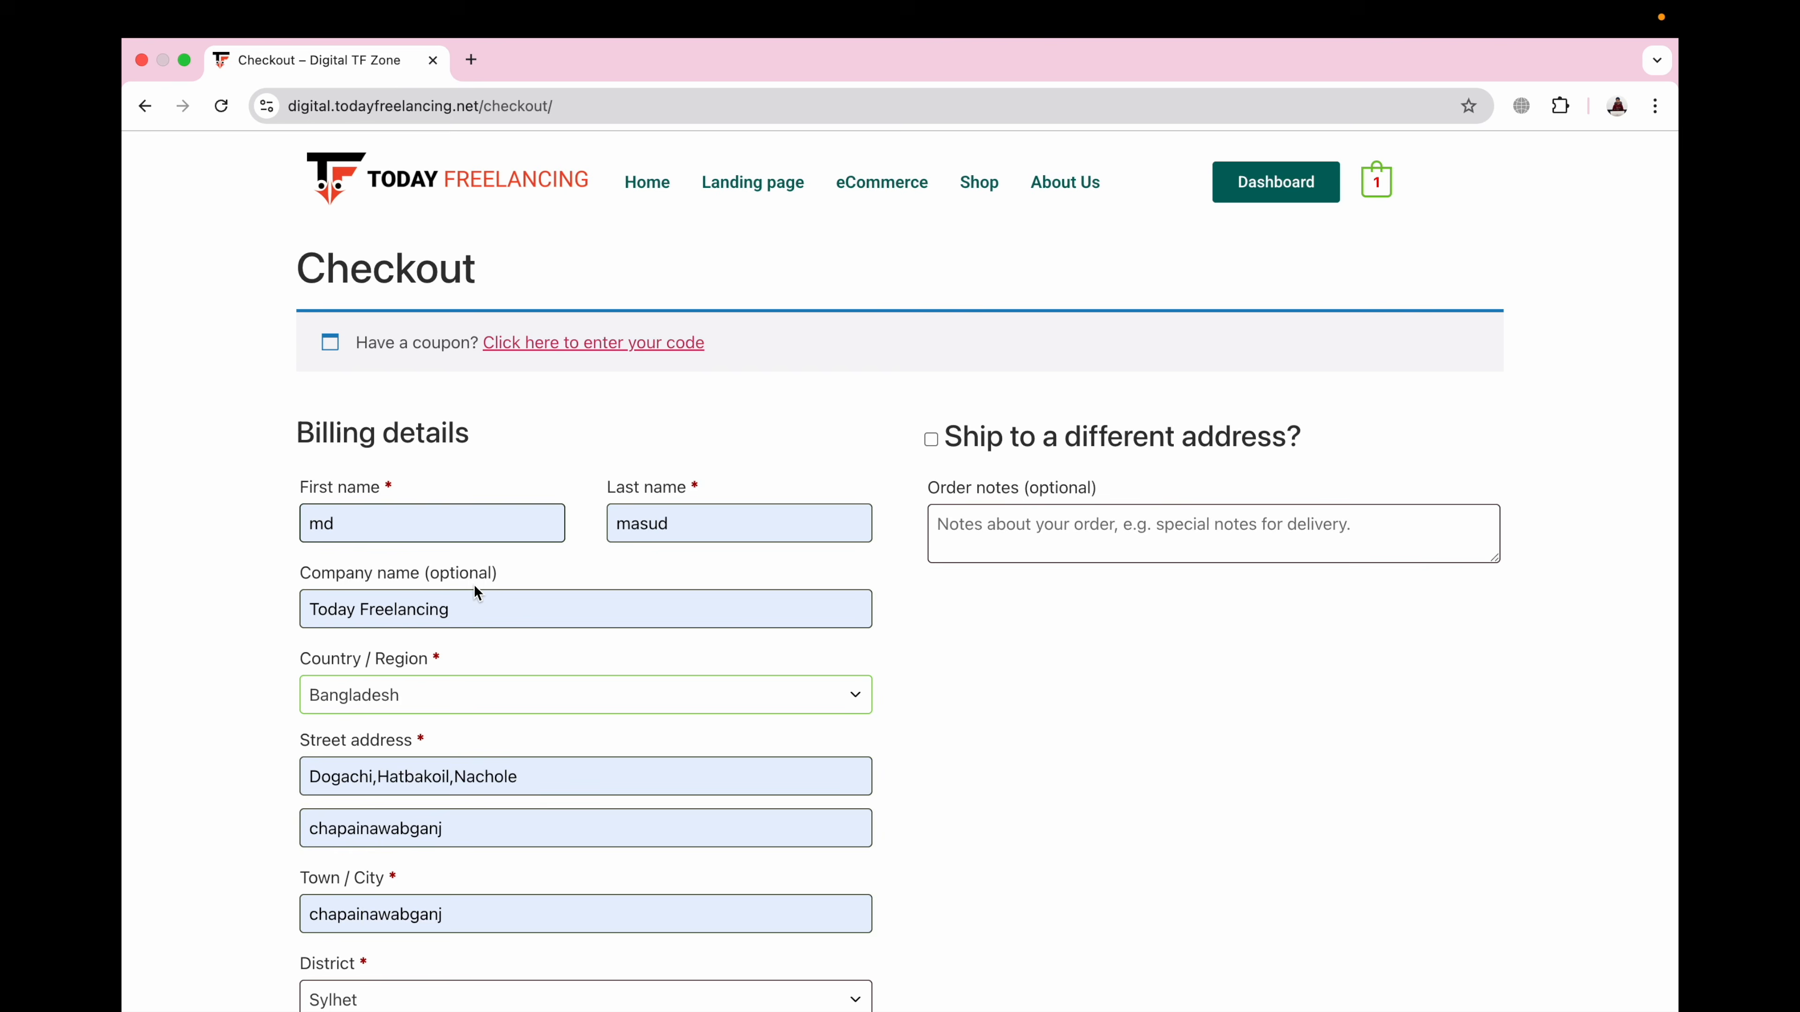
scroll(776, 577, down, 5)
scroll(440, 643, down, 10)
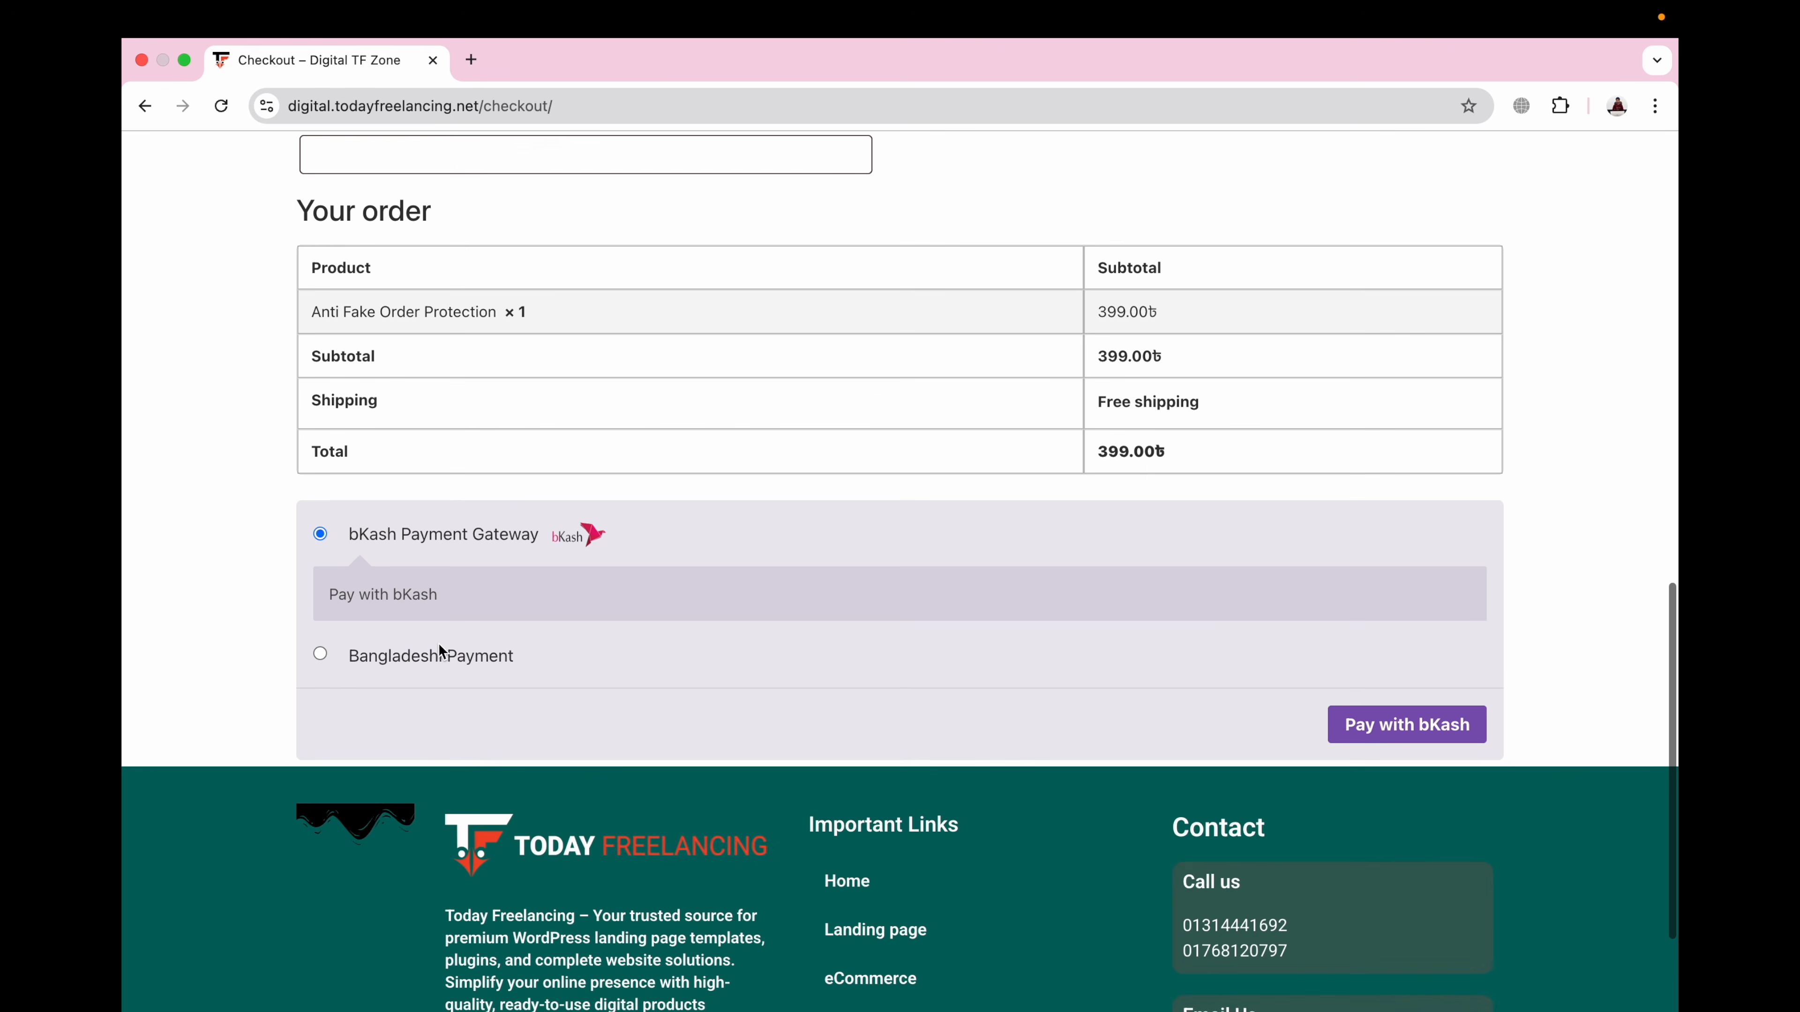
click(319, 654)
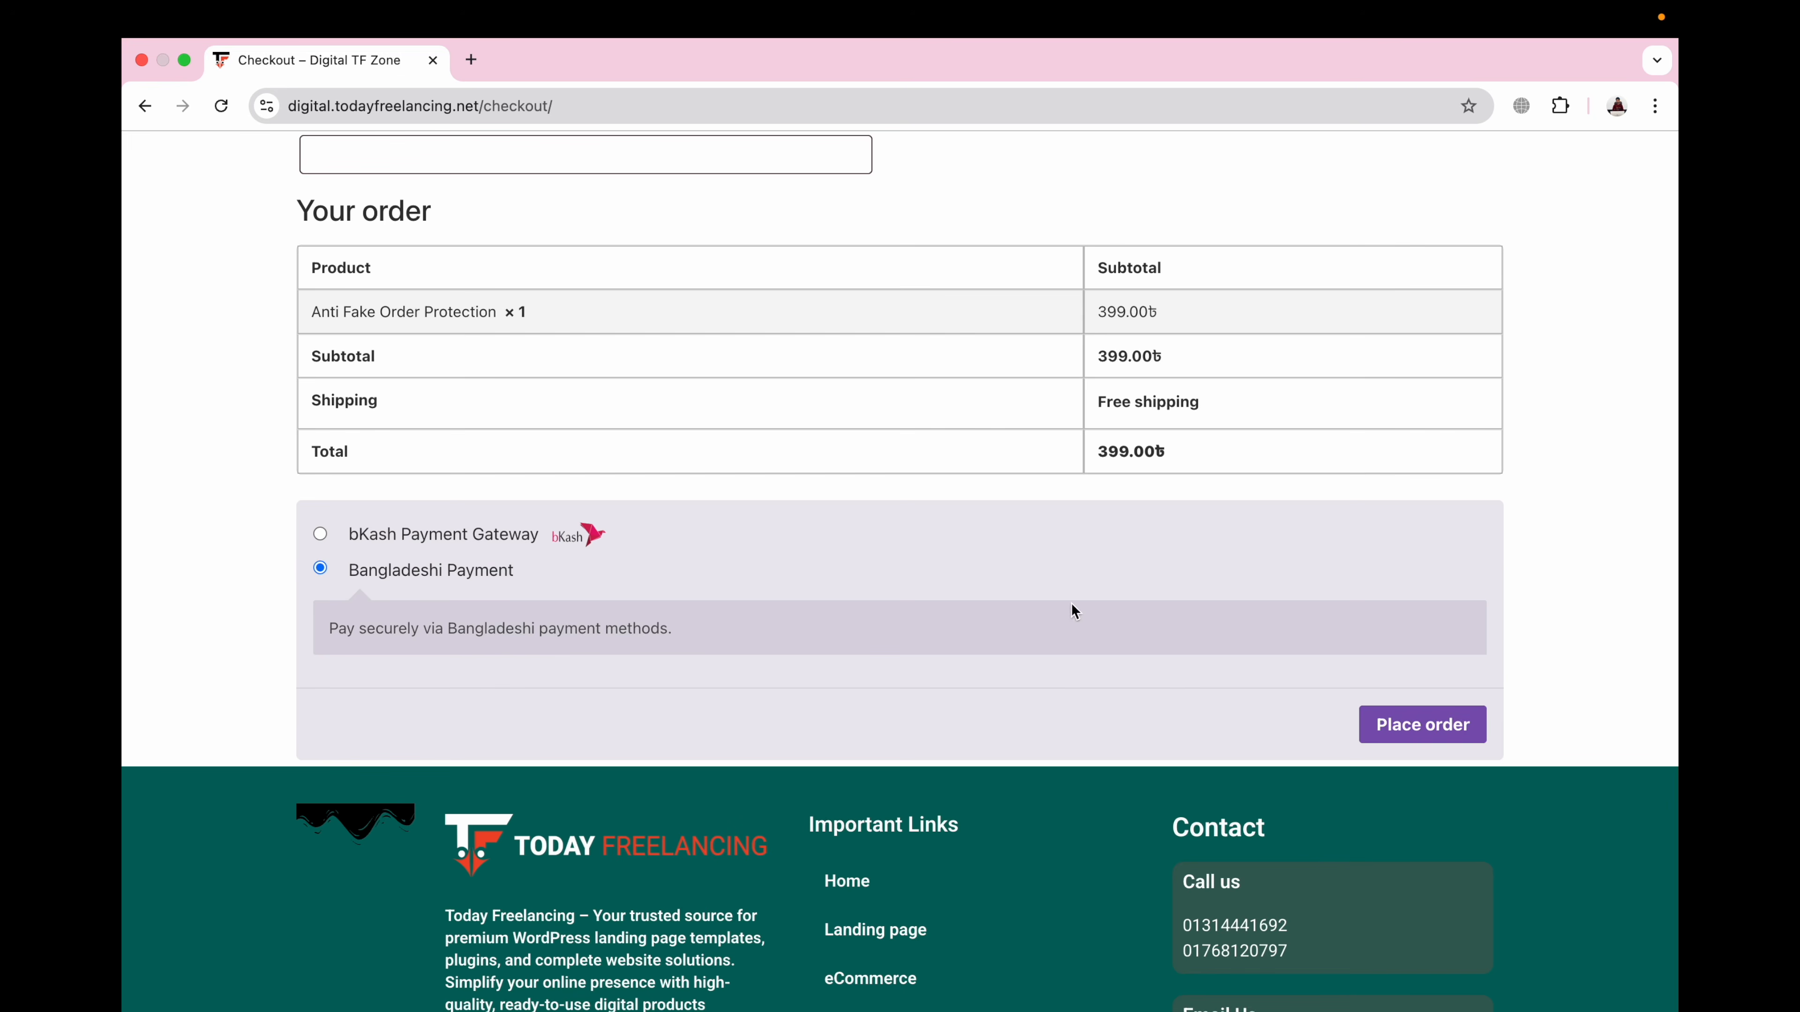
click(1410, 731)
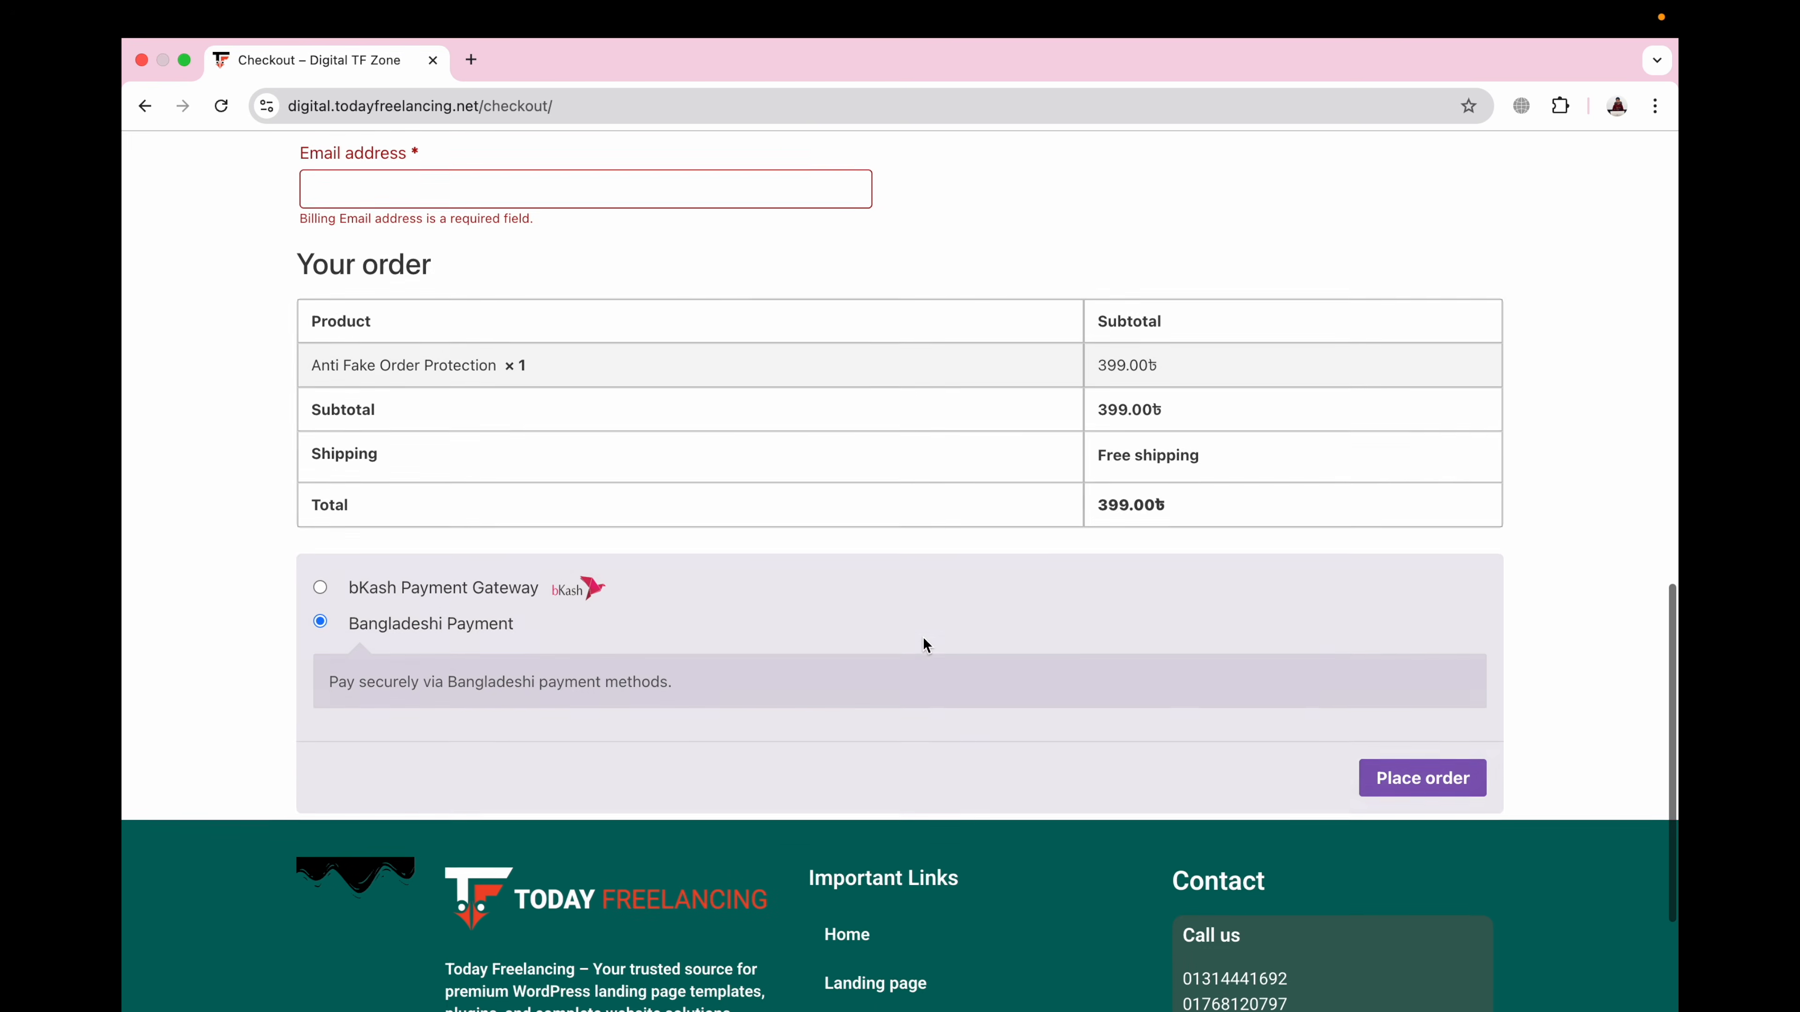
Step: Enter the billing email address and place the order
scroll(613, 608, down, 12)
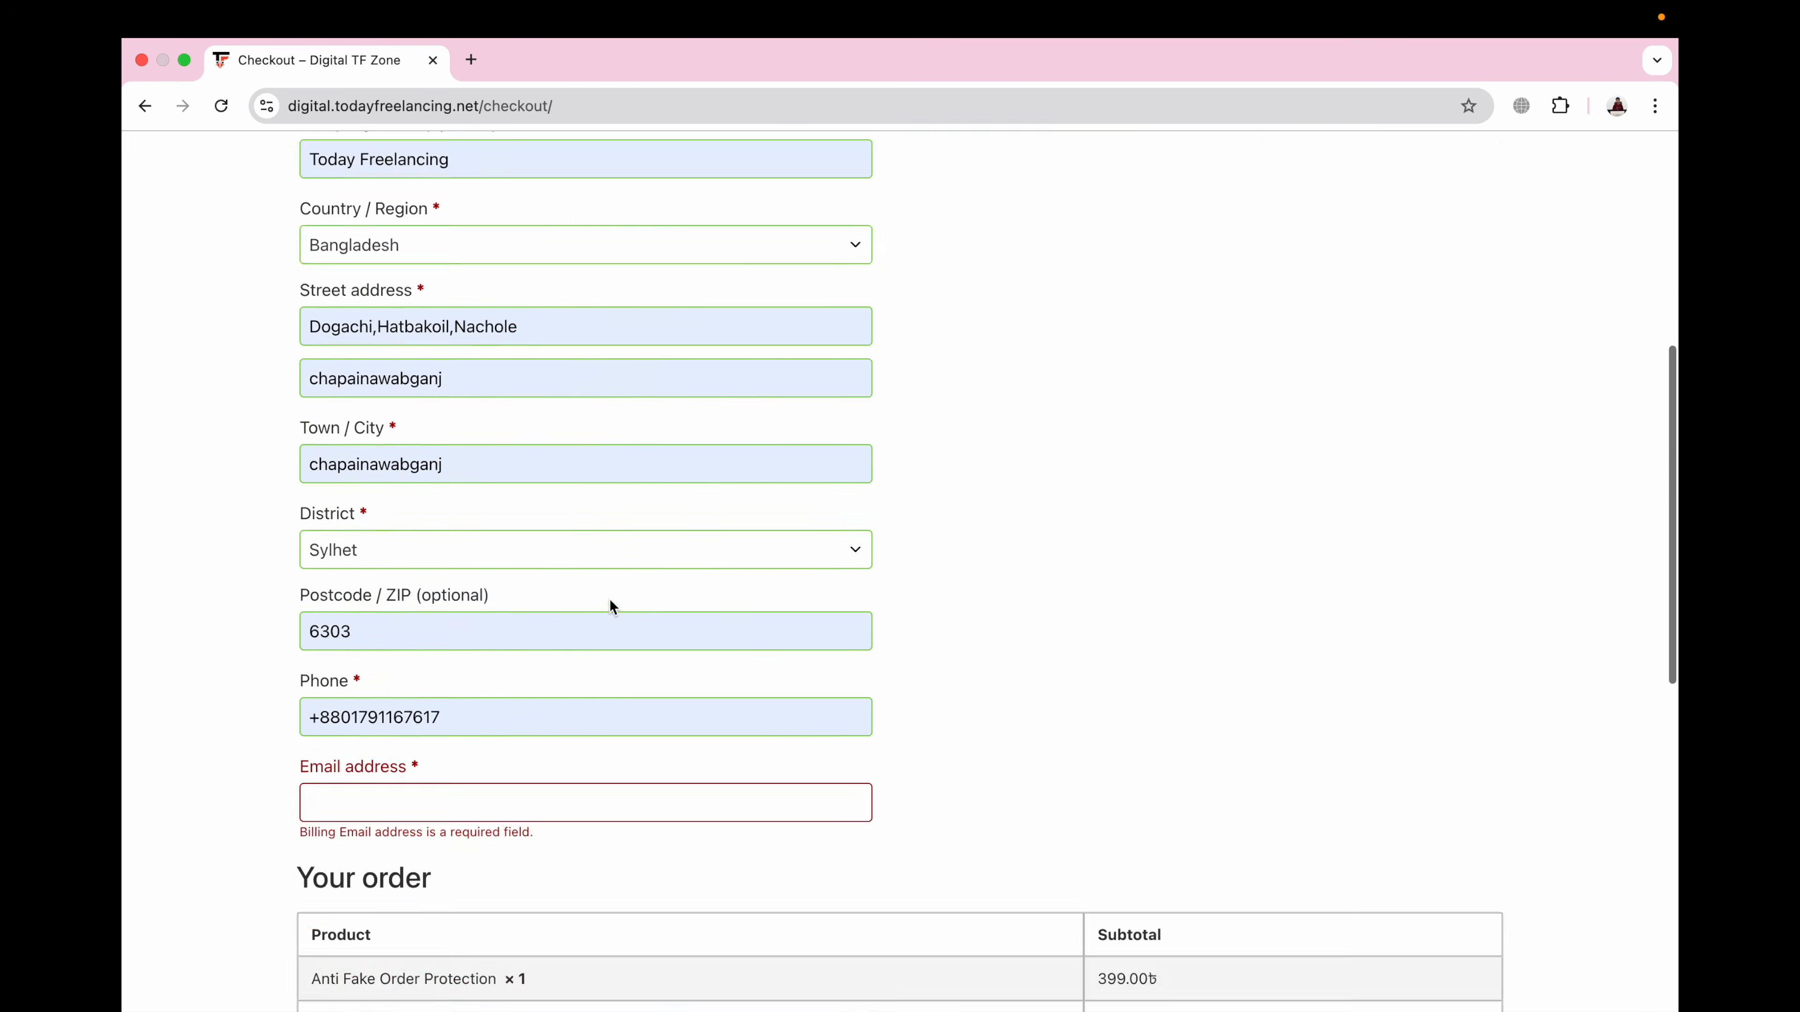
scroll(611, 602, up, 3)
click(556, 436)
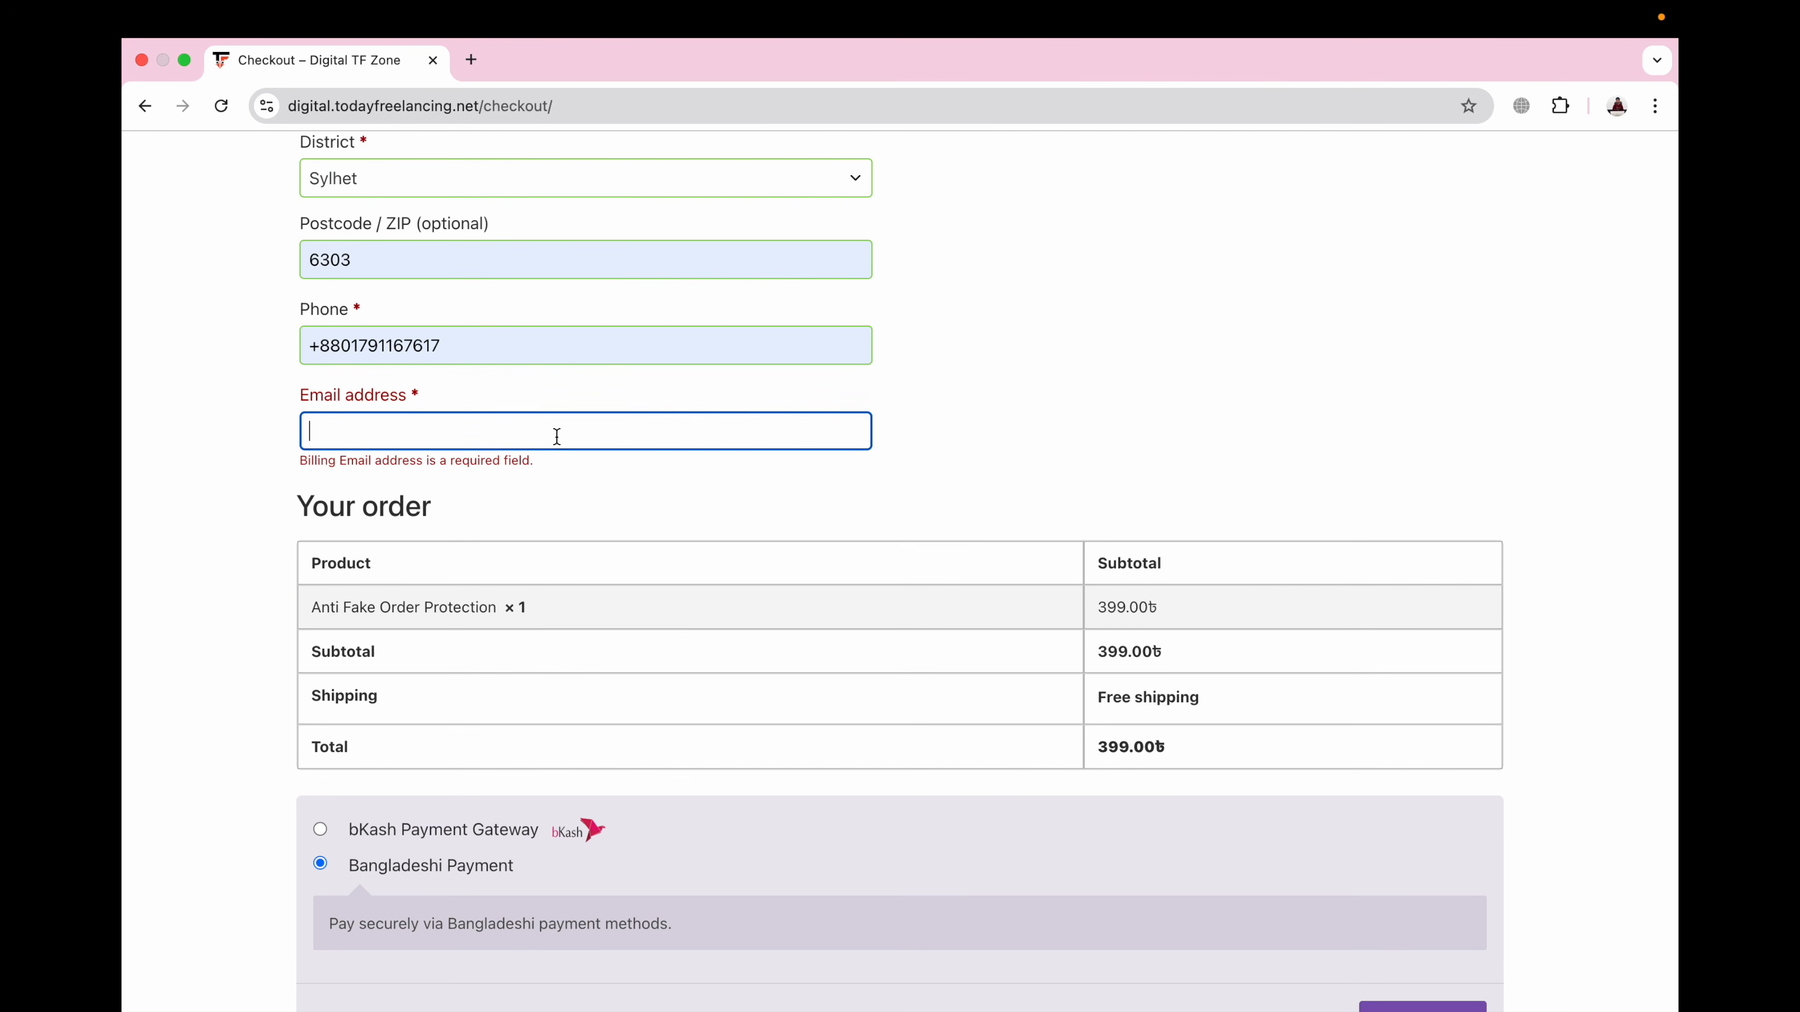
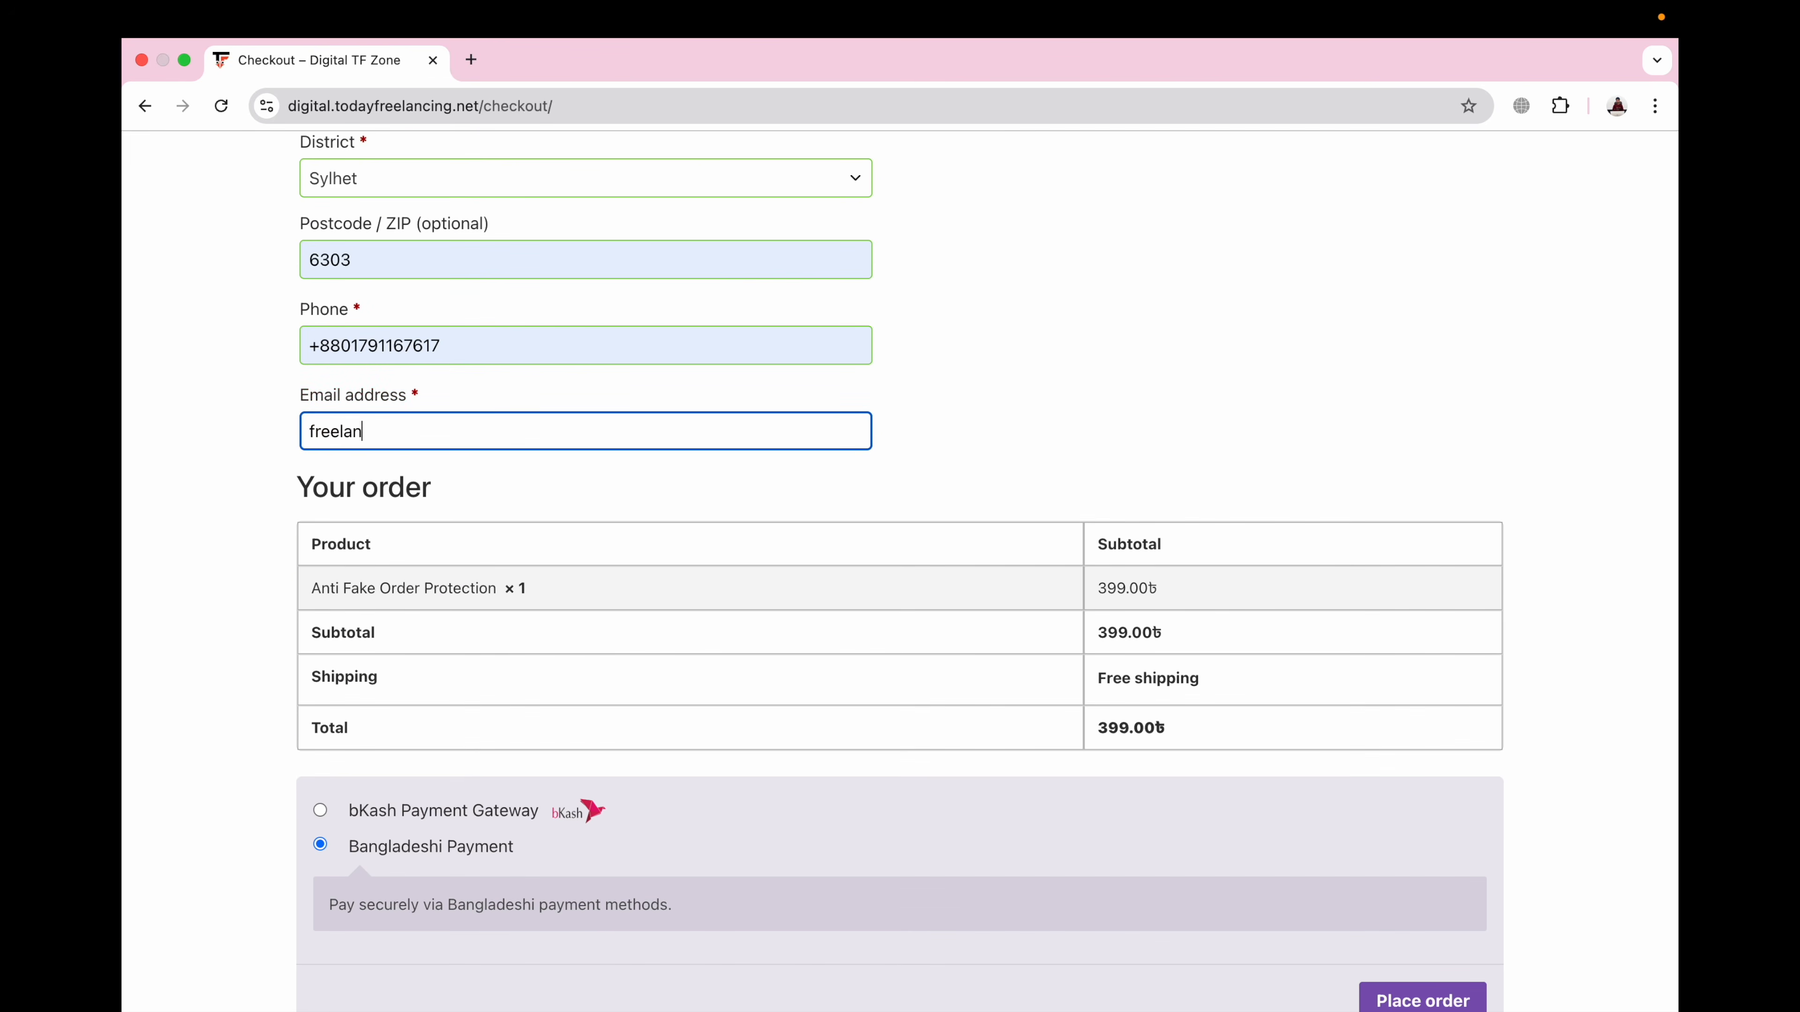
key(BackSpace)
key(BackSpace)
key(BackSpace)
key(BackSpace)
key(BackSpace)
key(BackSpace)
key(BackSpace)
key(BackSpace)
key(BackSpace)
key(BackSpace)
key(BackSpace)
key(BackSpace)
key(BackSpace)
key(BackSpace)
key(BackSpace)
key(BackSpace)
scroll(896, 496, down, 3)
click(1392, 882)
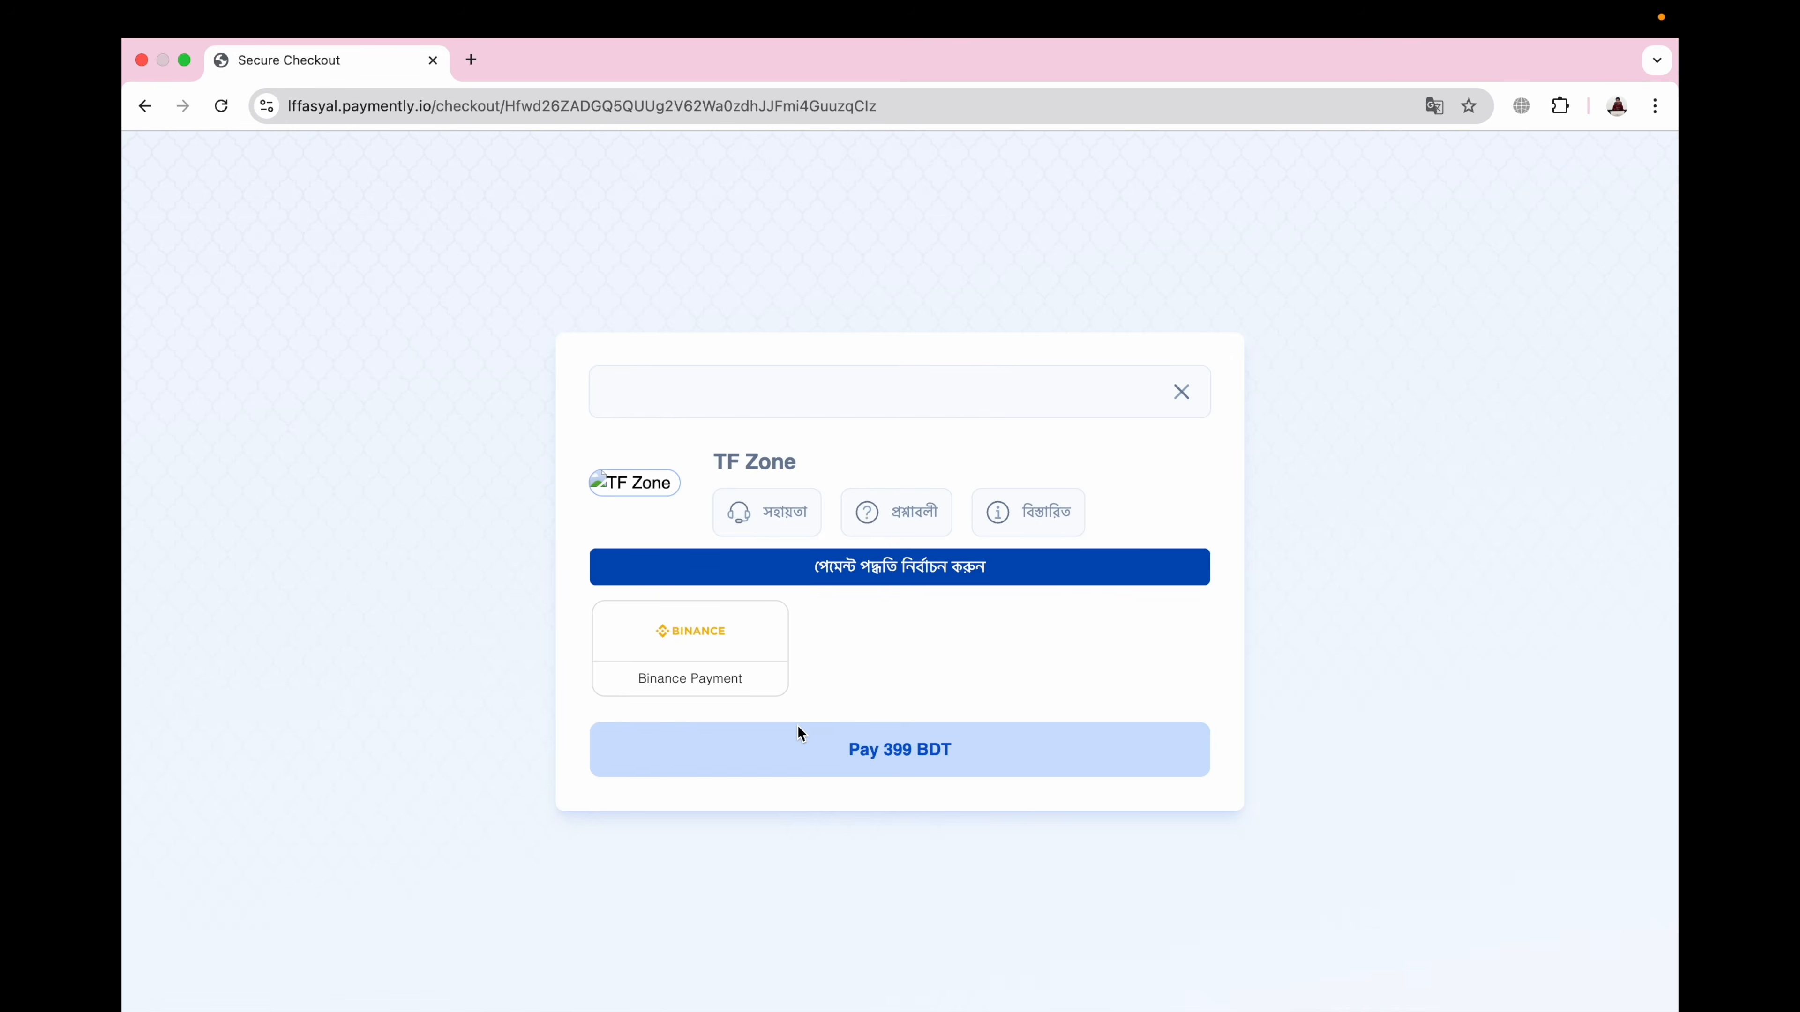
Step: Pick Binance Payment, copy the 3.28 USDT amount, and focus the Order ID field
click(709, 647)
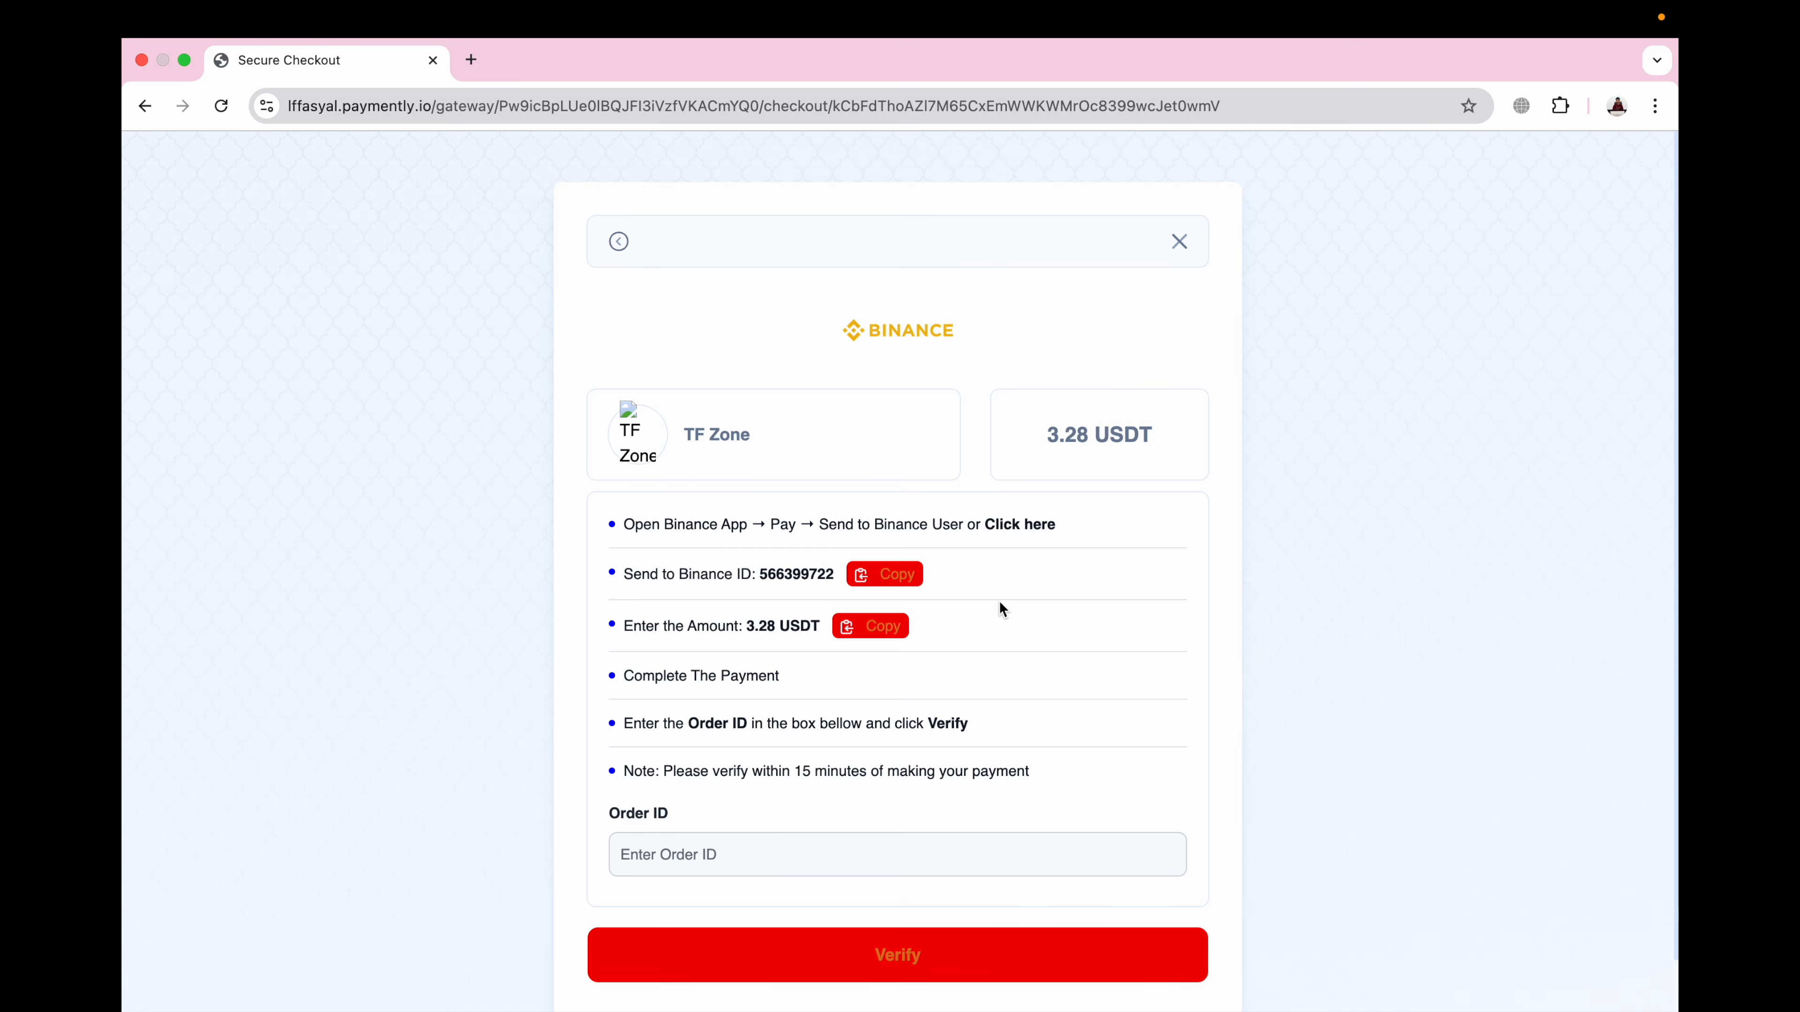
click(1062, 437)
double_click(1062, 438)
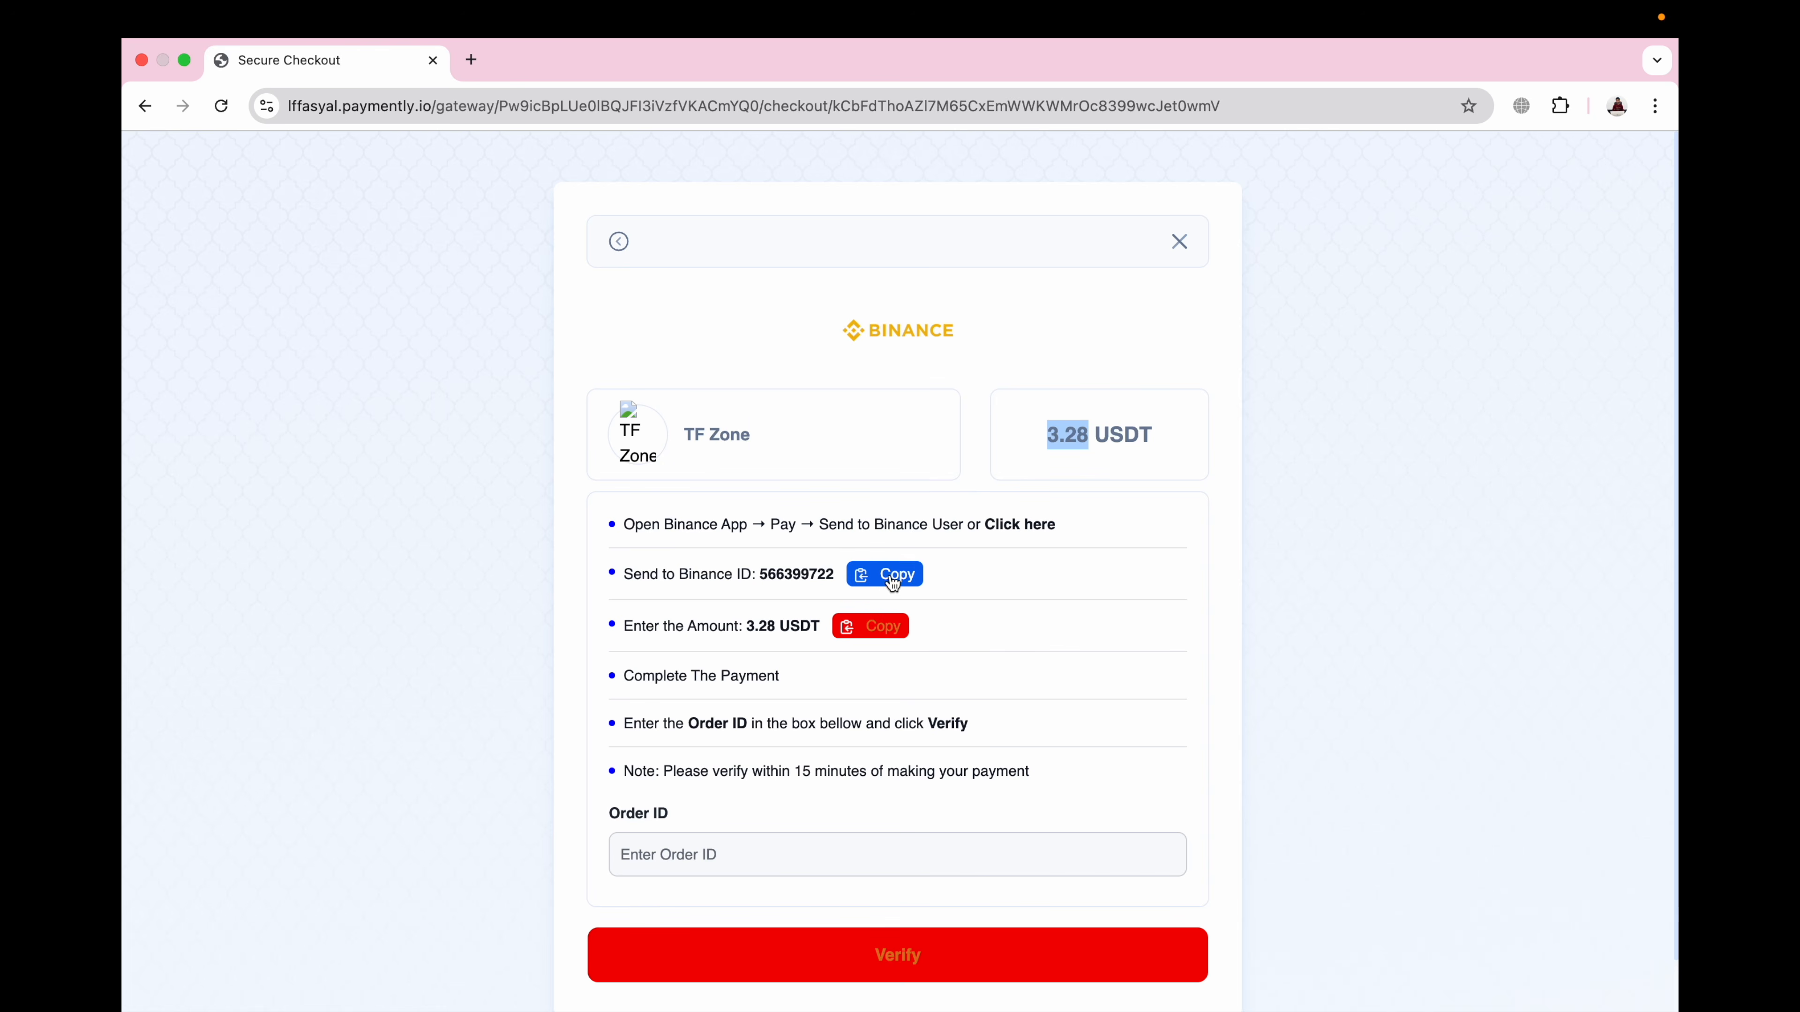
click(705, 856)
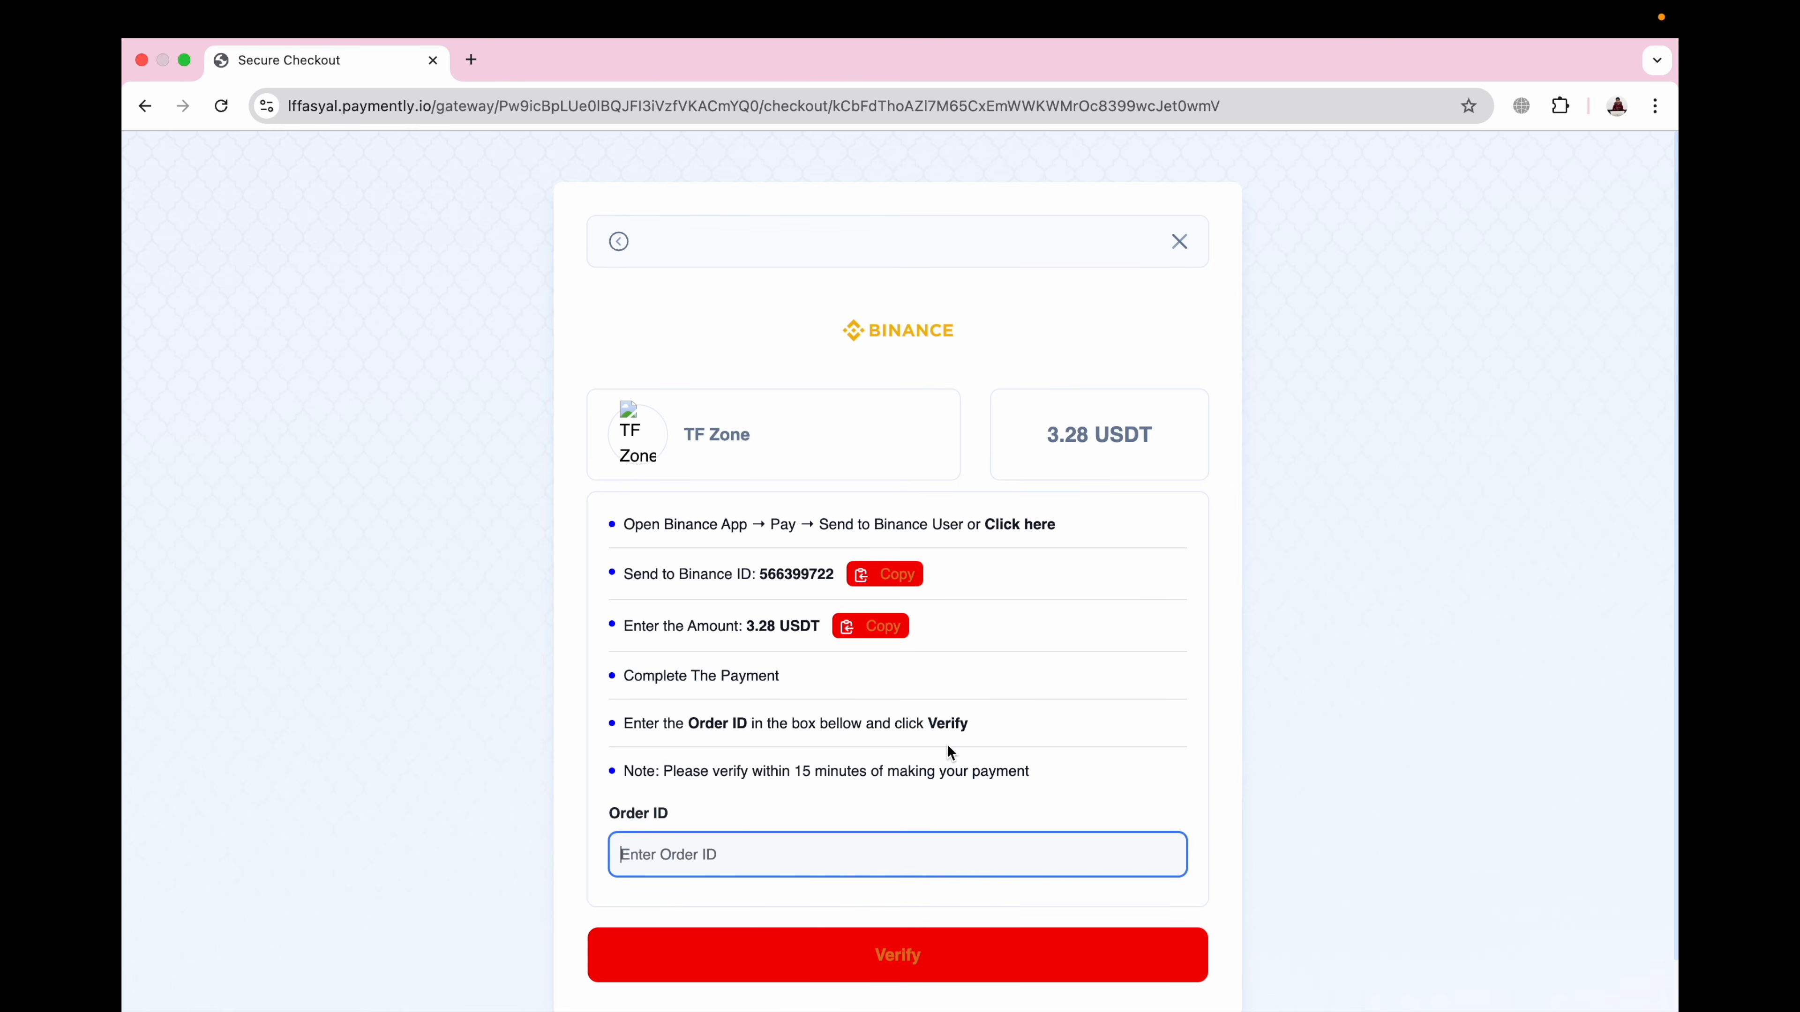